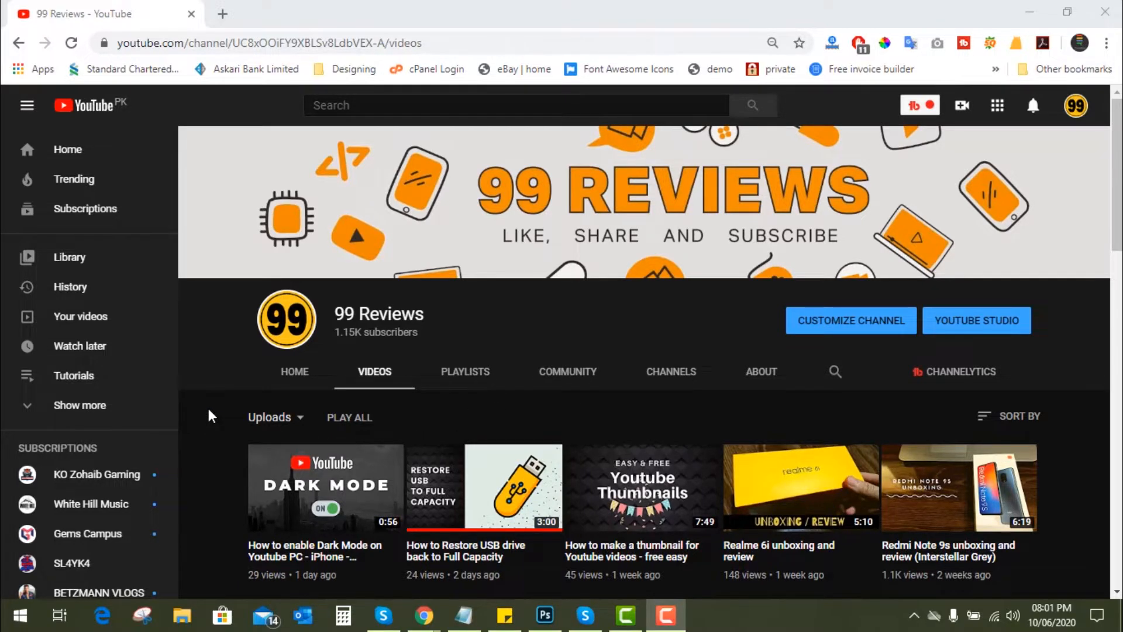
scroll(212, 416, down, 2)
scroll(212, 416, up, 2)
- Open the Canva website in a new browser tab
click(225, 15)
click(251, 47)
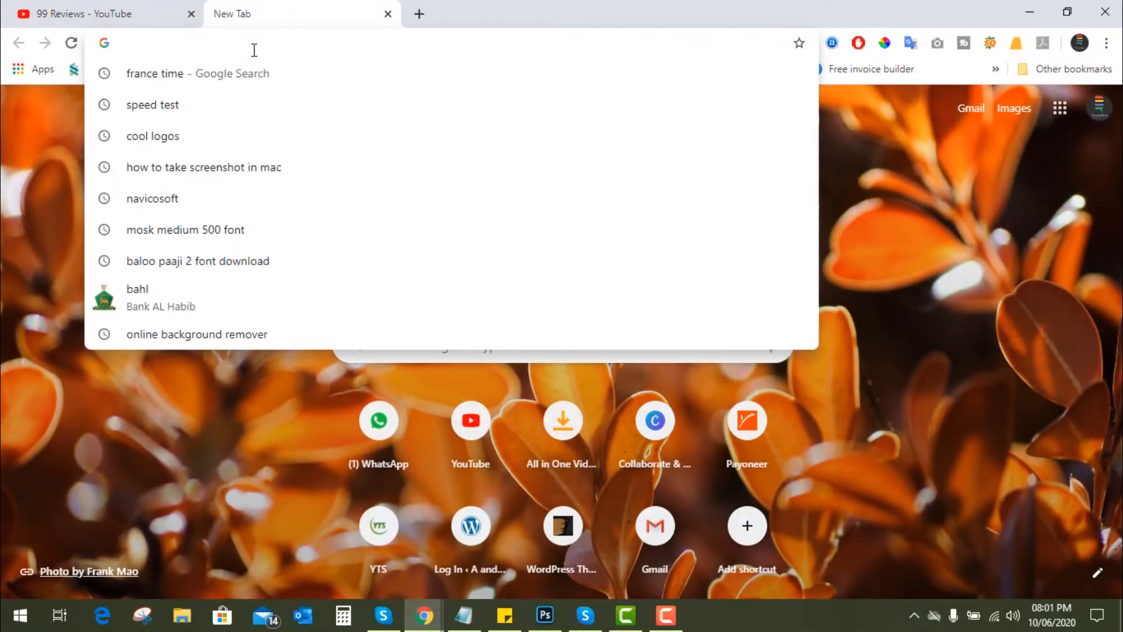
text(canva)
key(Return)
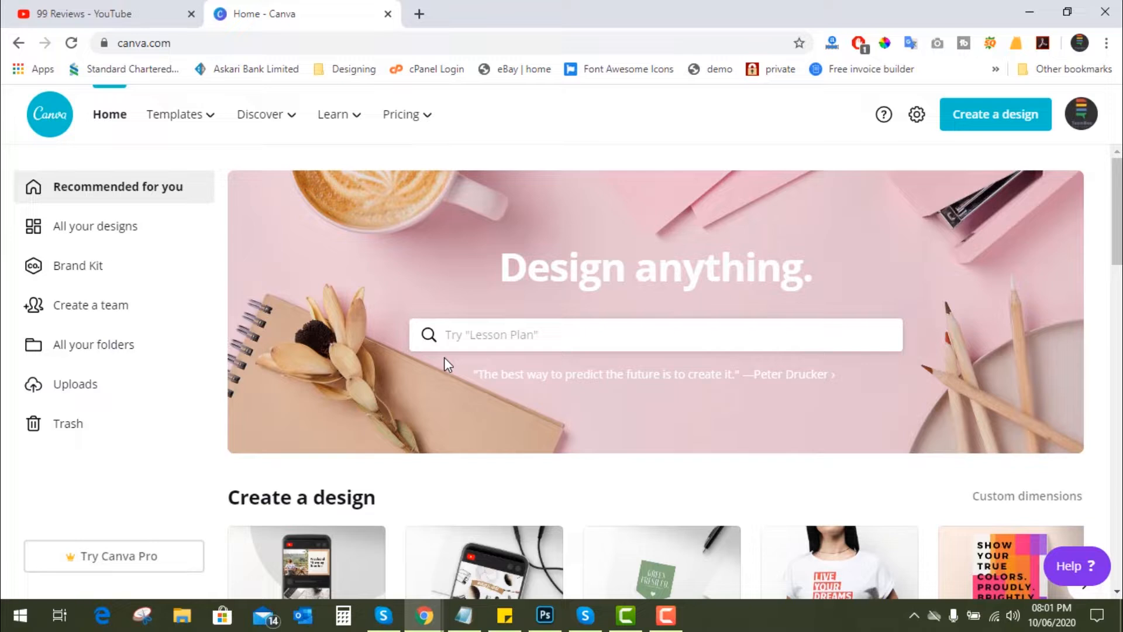
- Search Canva's templates for "logo"
click(520, 333)
text(logo)
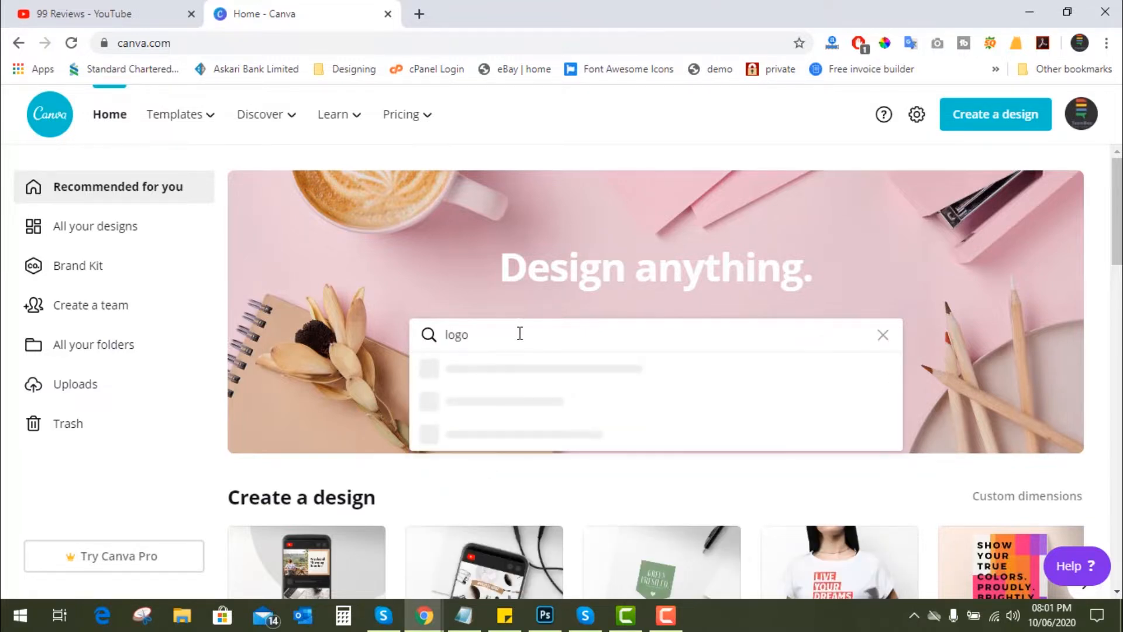
key(Return)
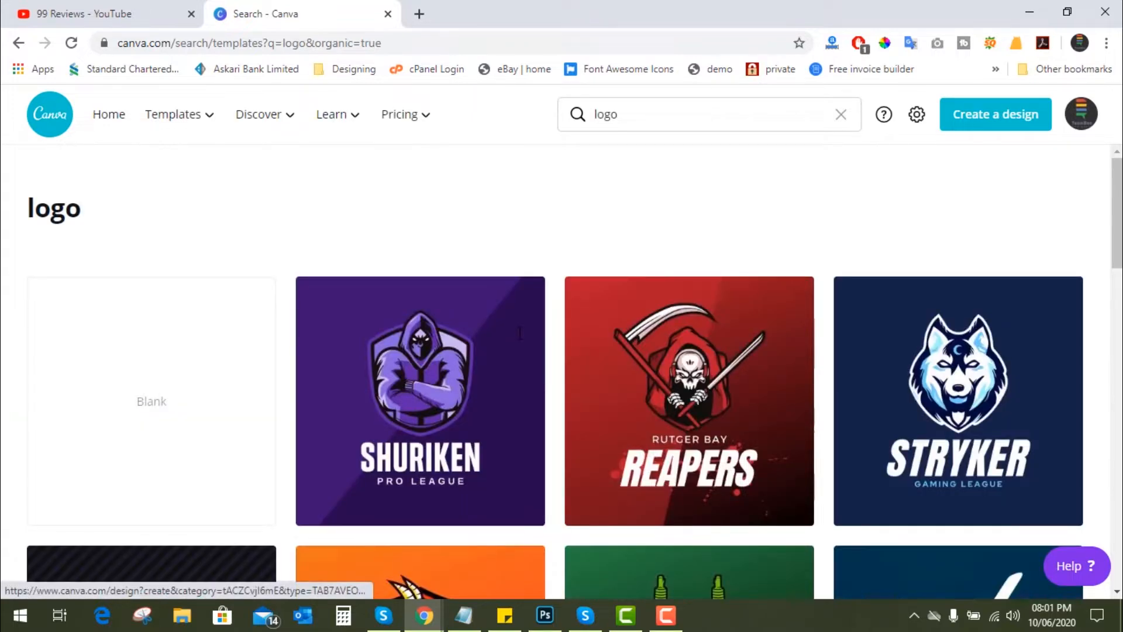
- Browse the logo templates and open the dark blue STRYKER Gaming League wolf design for editing
scroll(530, 410, down, 10)
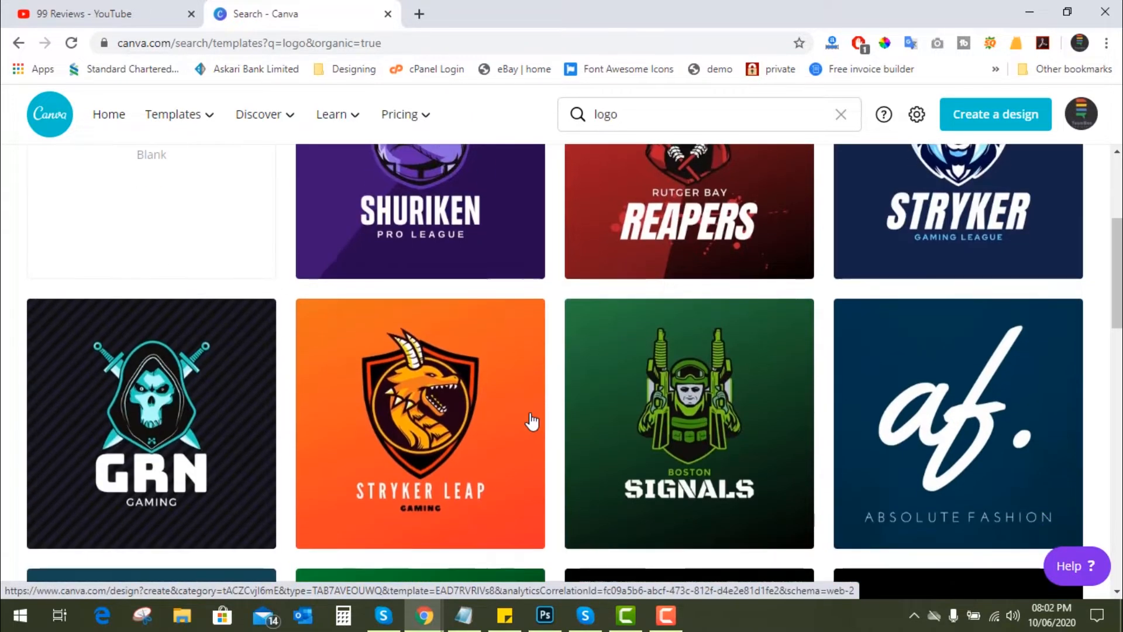
scroll(531, 422, down, 15)
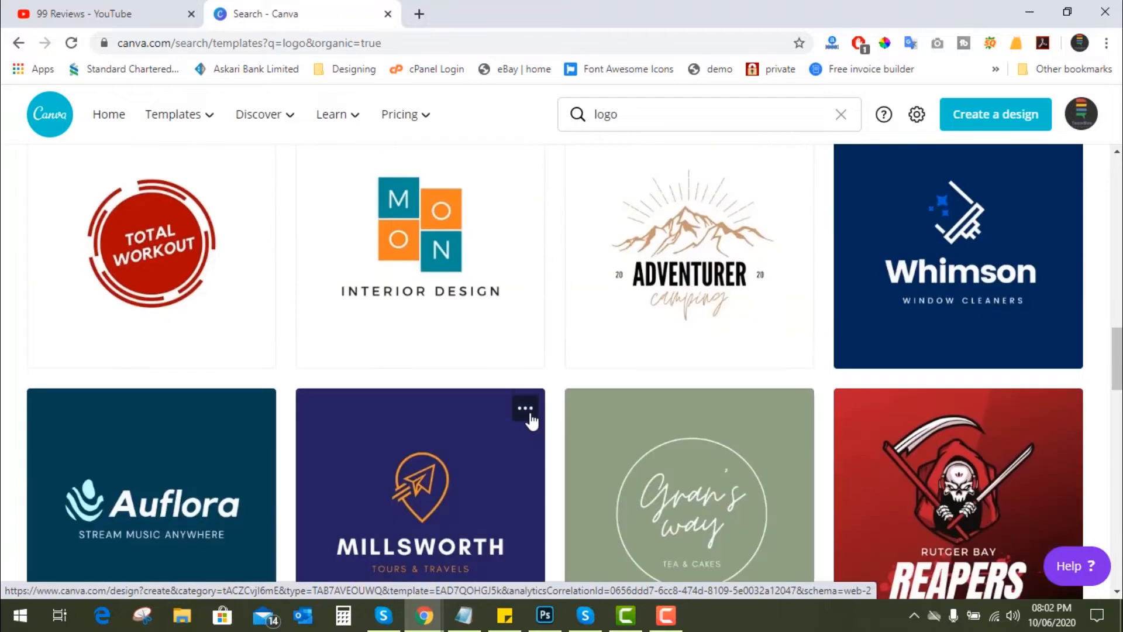
scroll(532, 421, down, 20)
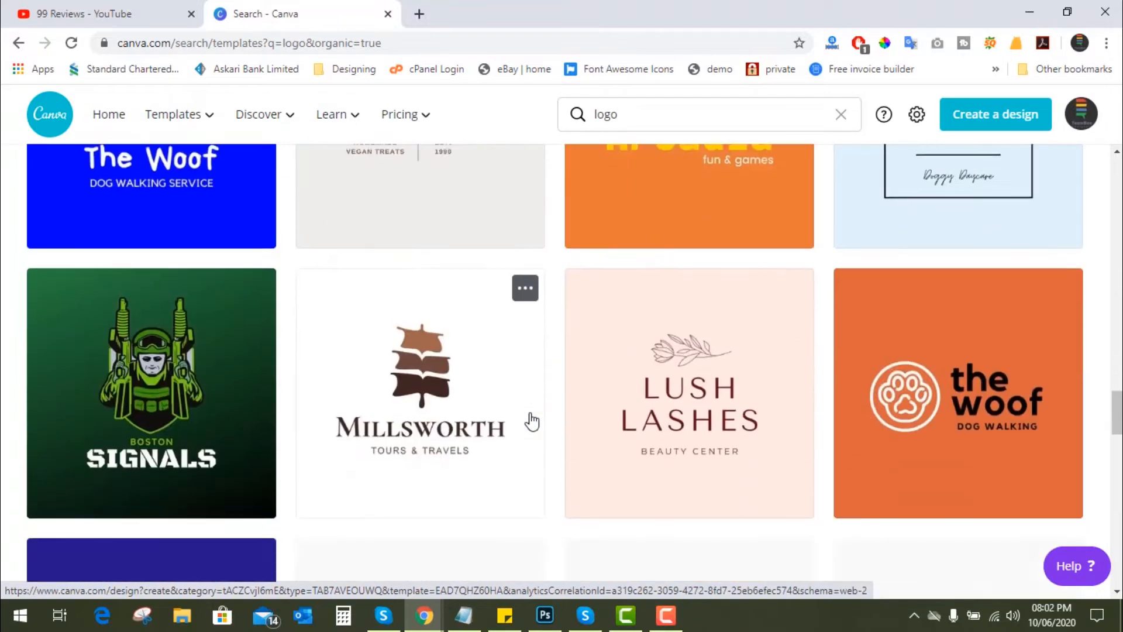
scroll(532, 421, down, 5)
scroll(532, 422, up, 18)
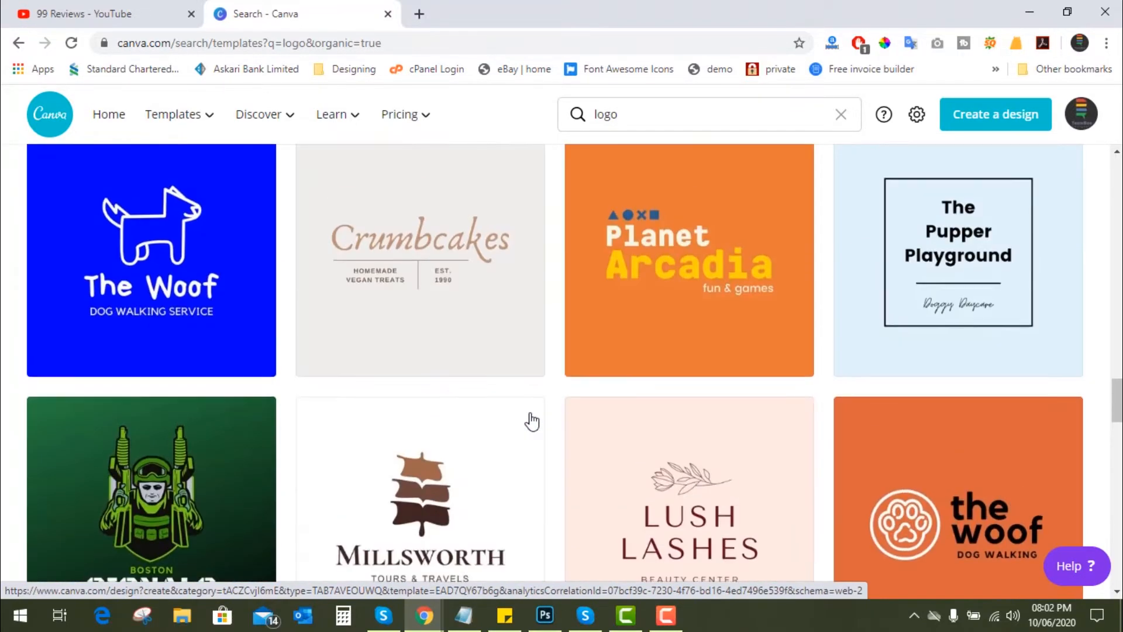
scroll(531, 421, up, 20)
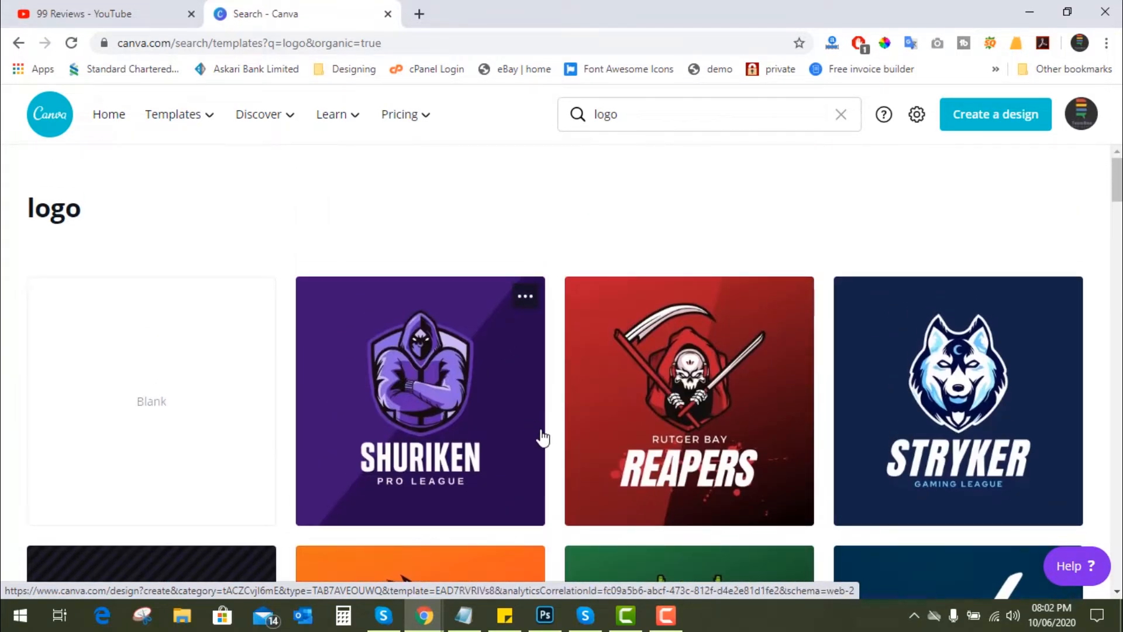
scroll(543, 438, down, 2)
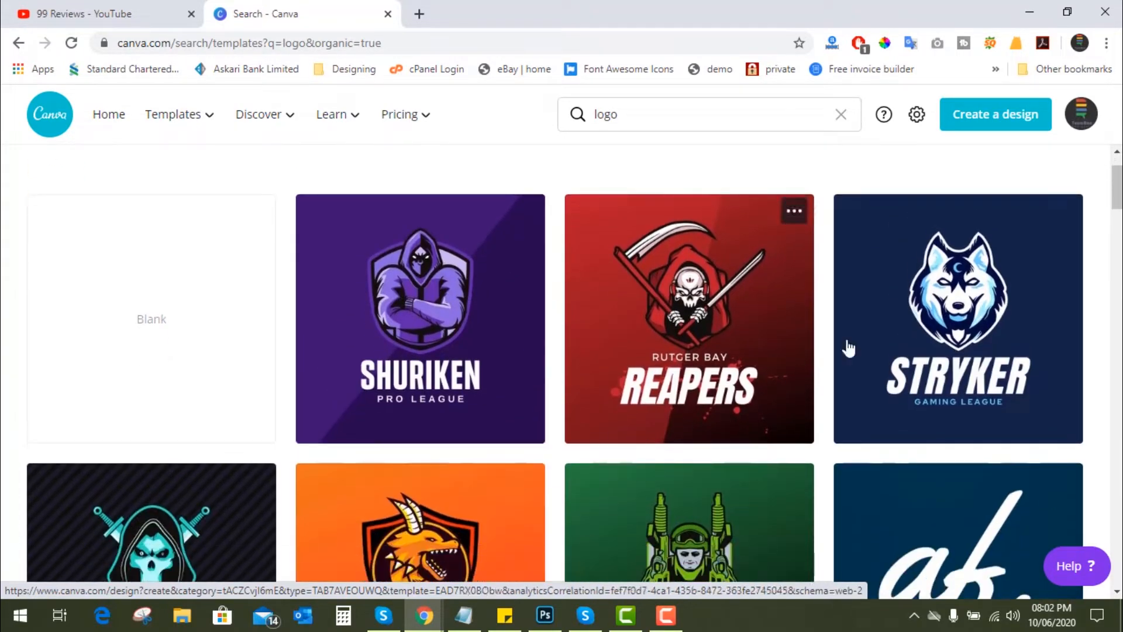
click(967, 314)
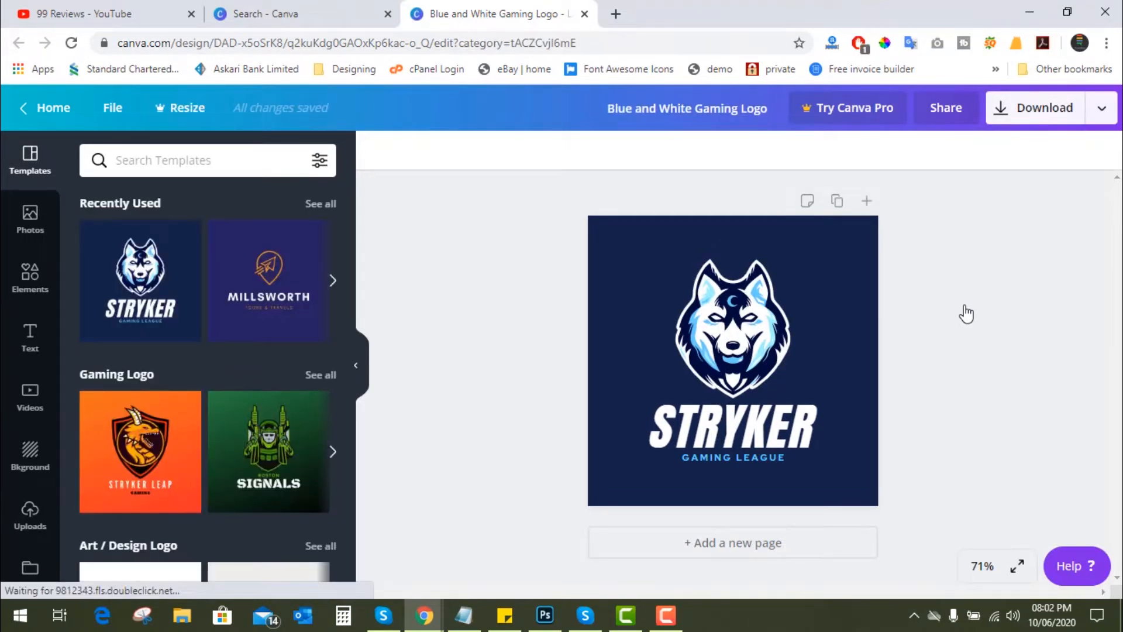
- Replace the STRYKER title below the wolf head with "WOLF"
click(736, 350)
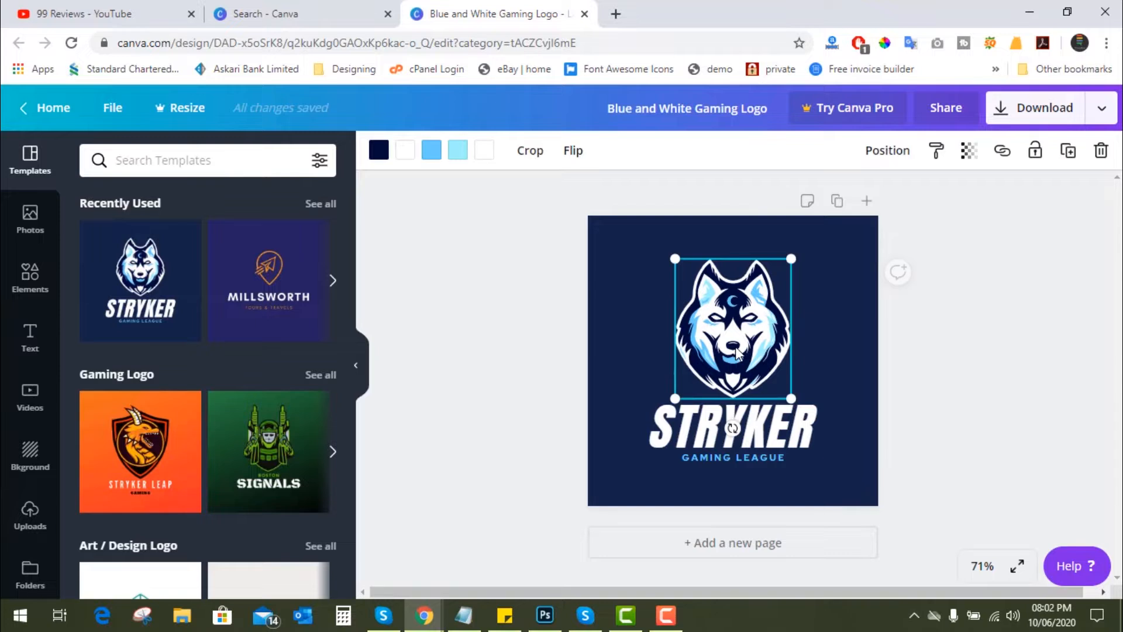
click(724, 429)
click(718, 436)
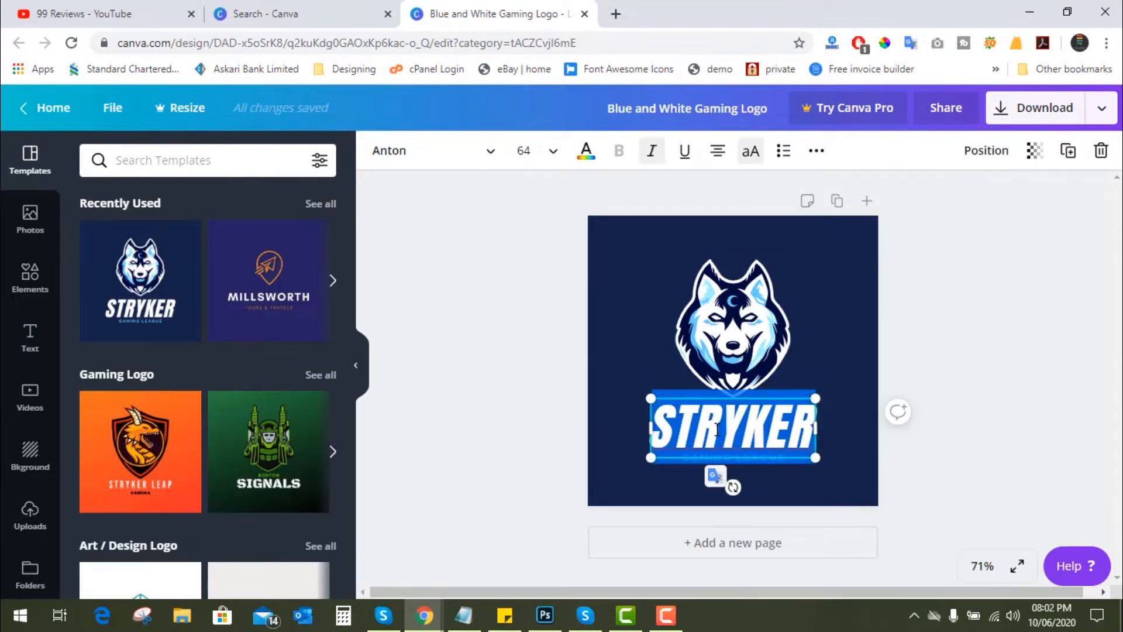
text(WOLF)
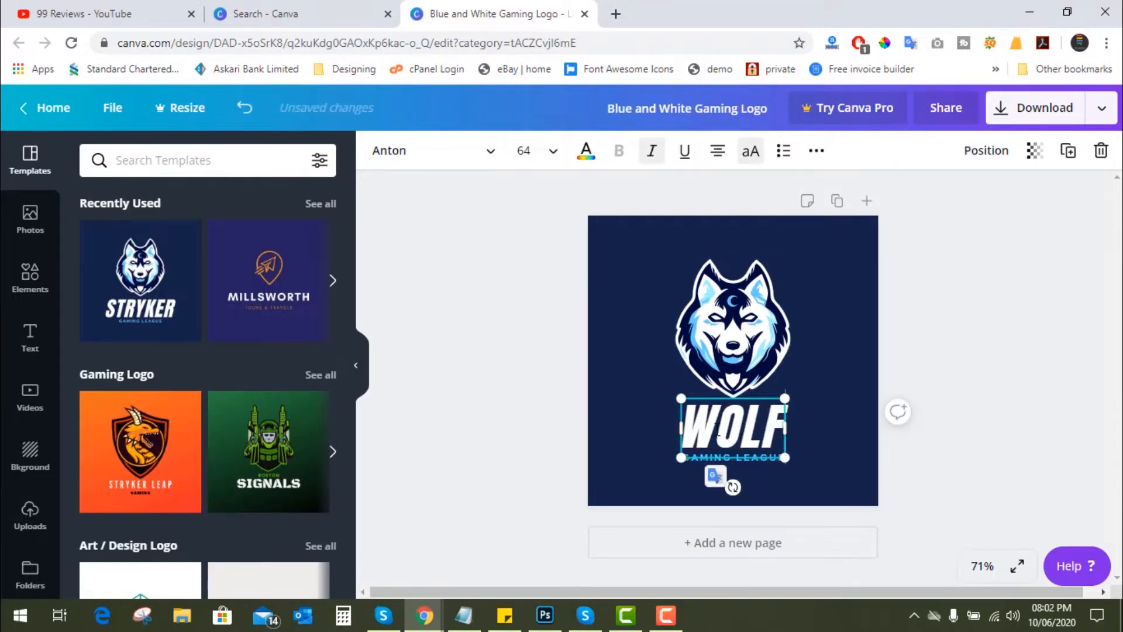
click(825, 466)
- Change the tagline under the title to "GAMING MANIA"
click(733, 457)
click(733, 457)
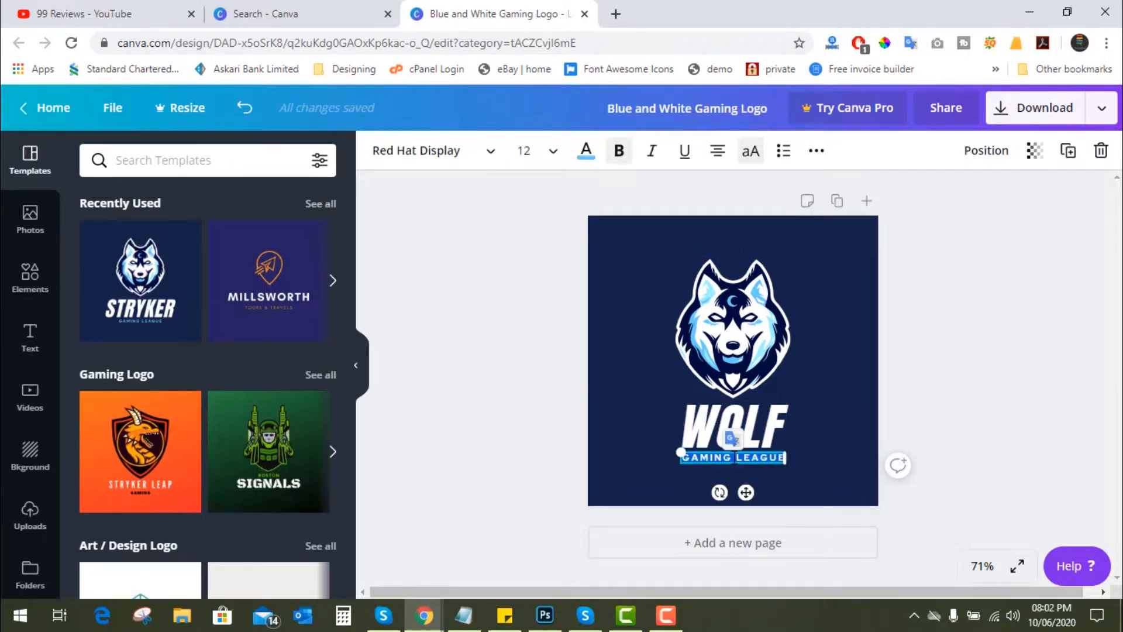
text(GAMING L)
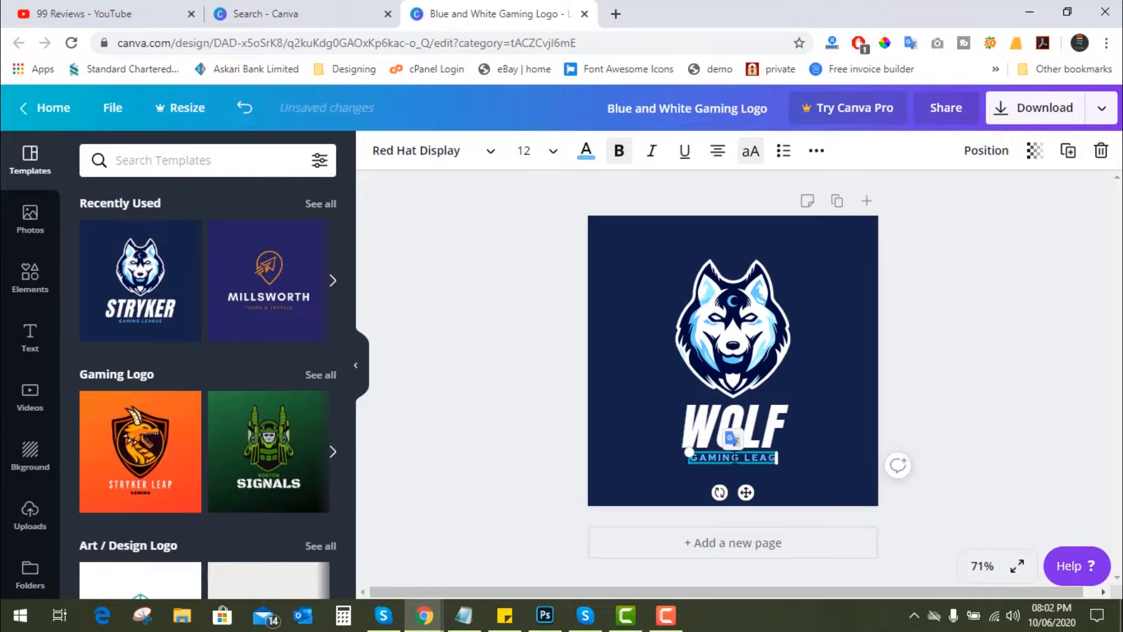
key(BackSpace)
key(BackSpace)
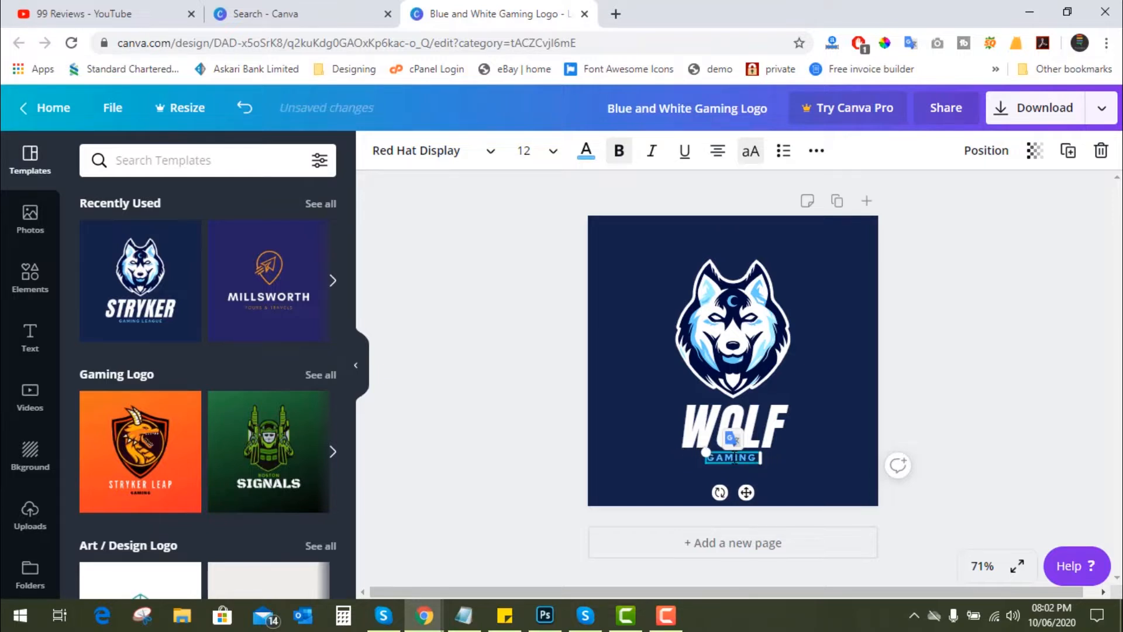
text(MANIA)
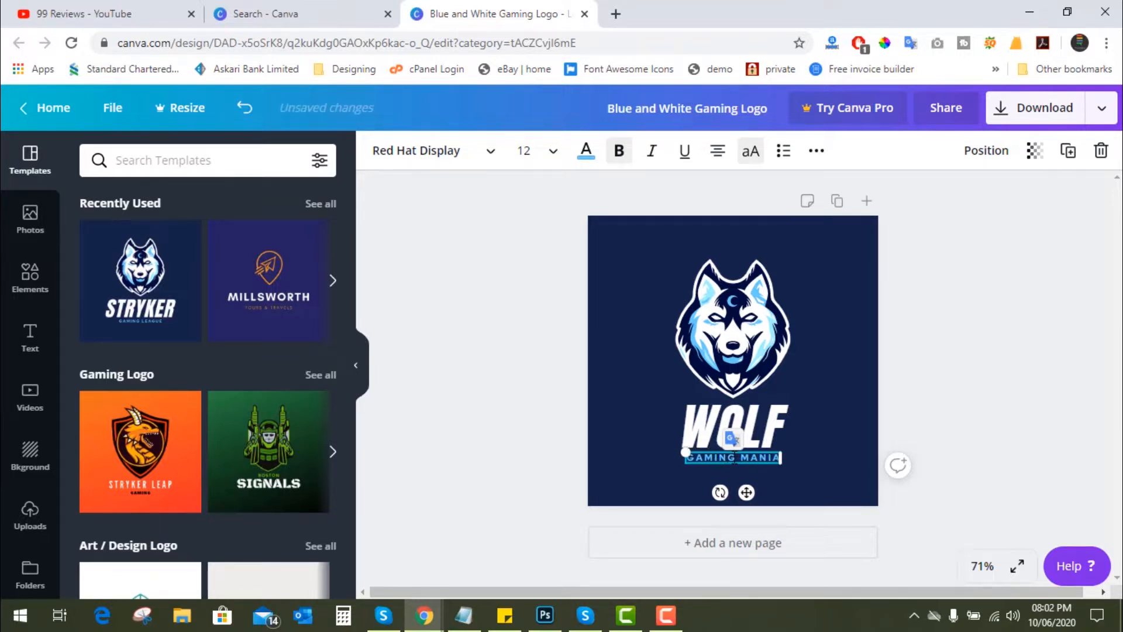
click(847, 495)
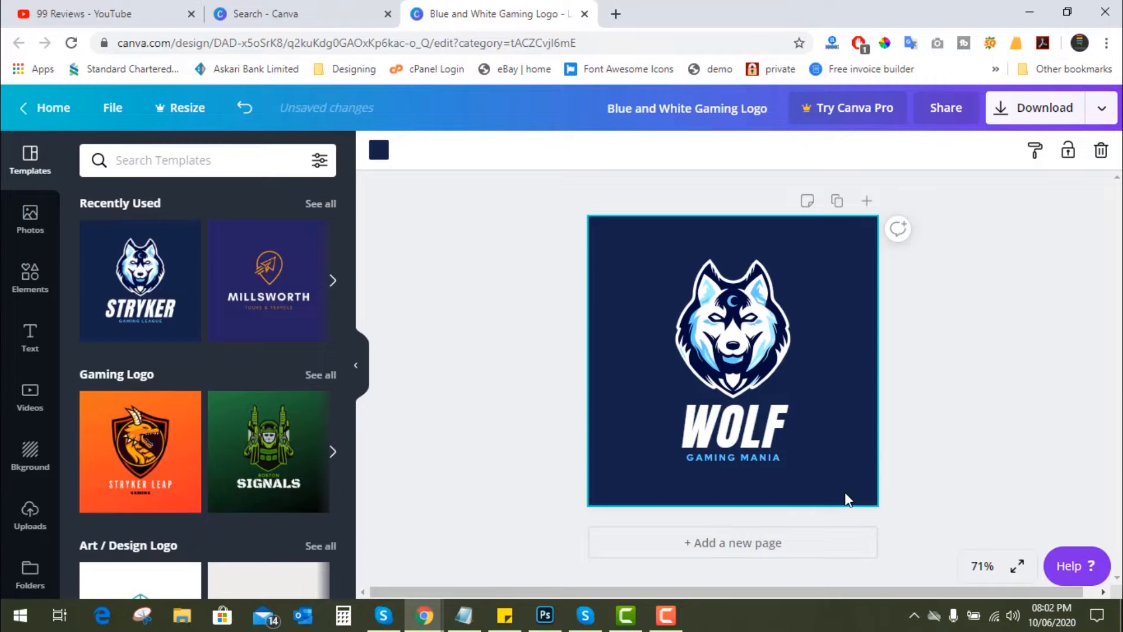
- Recolour the wolf graphic's blue areas light orange and its pale blue areas a deeper orange
click(740, 342)
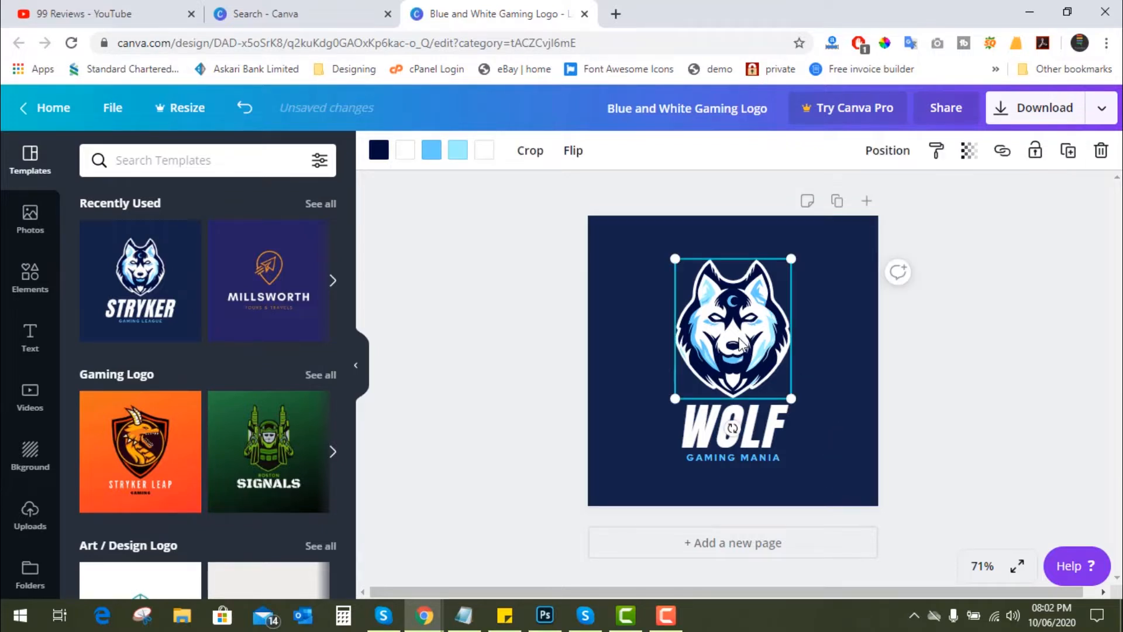
click(431, 150)
click(260, 530)
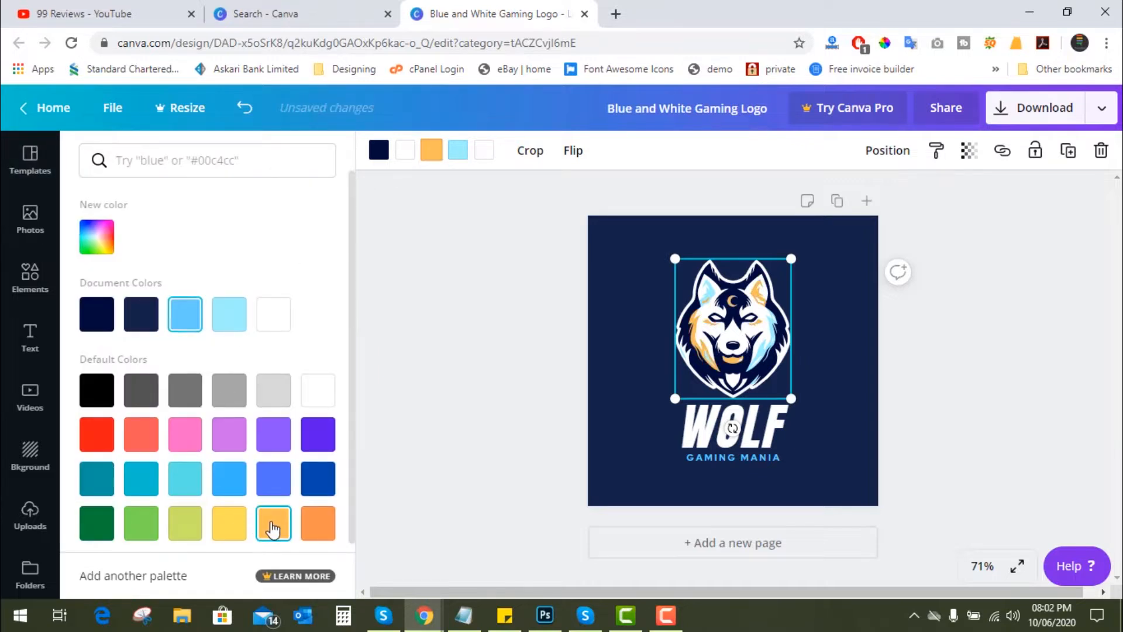
click(457, 153)
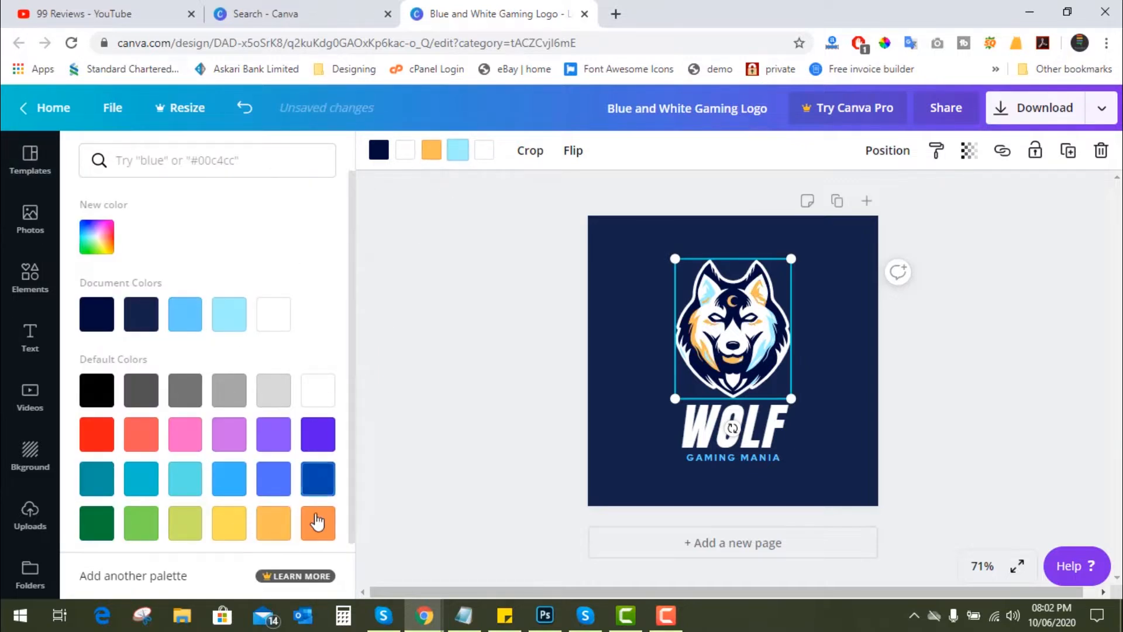
click(318, 523)
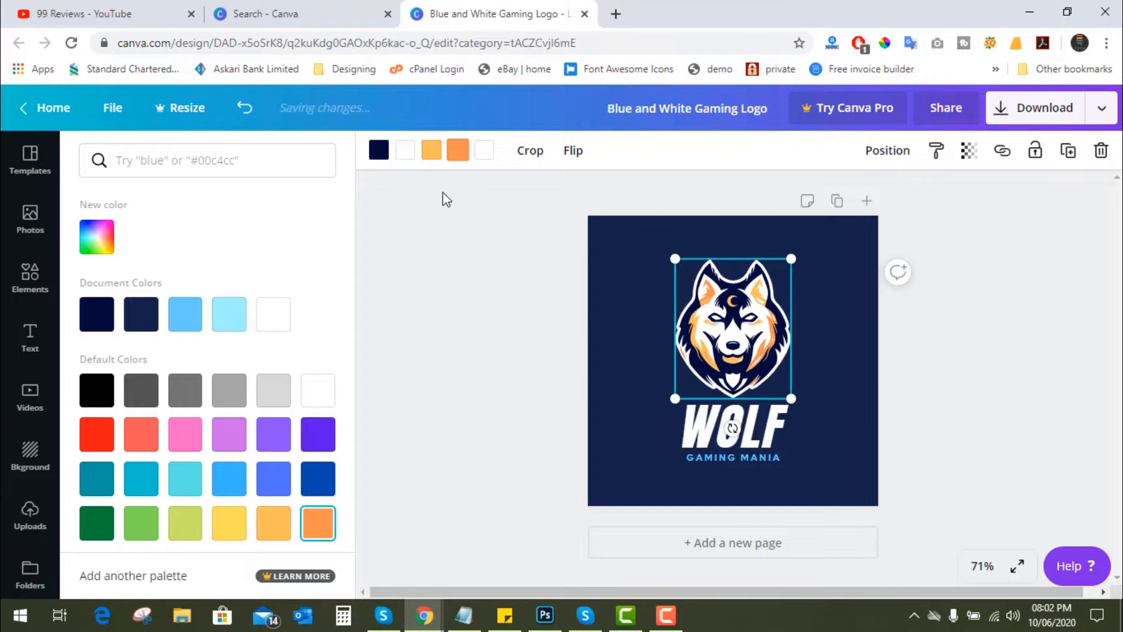
- Try green, blue, yellow, teal and red on the wolf's dark navy areas and settle on black
click(379, 150)
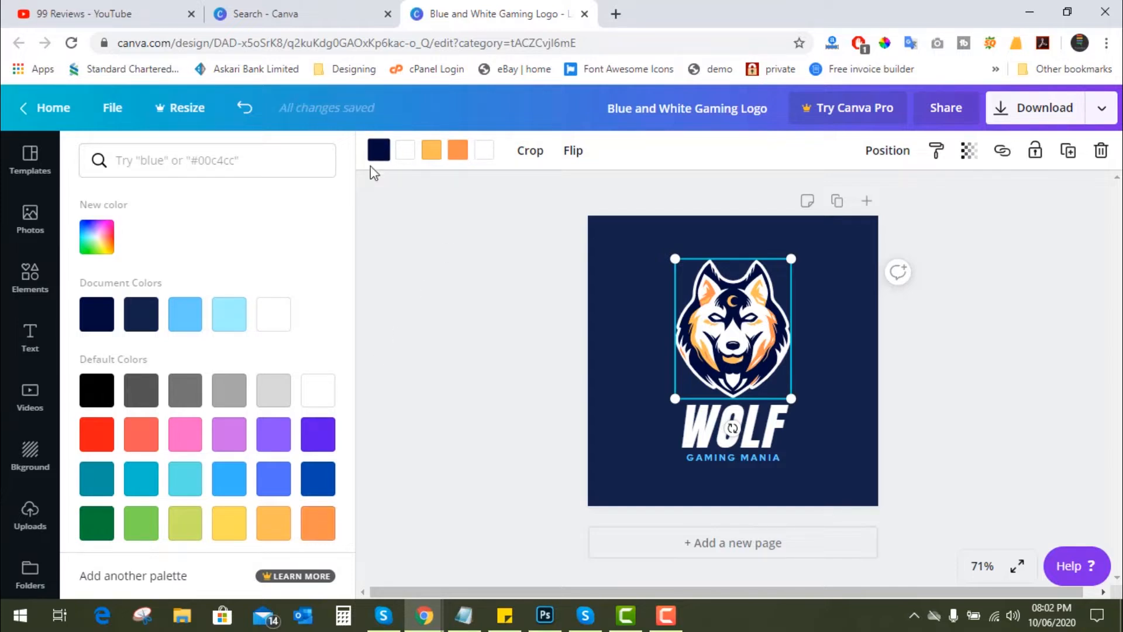
click(104, 528)
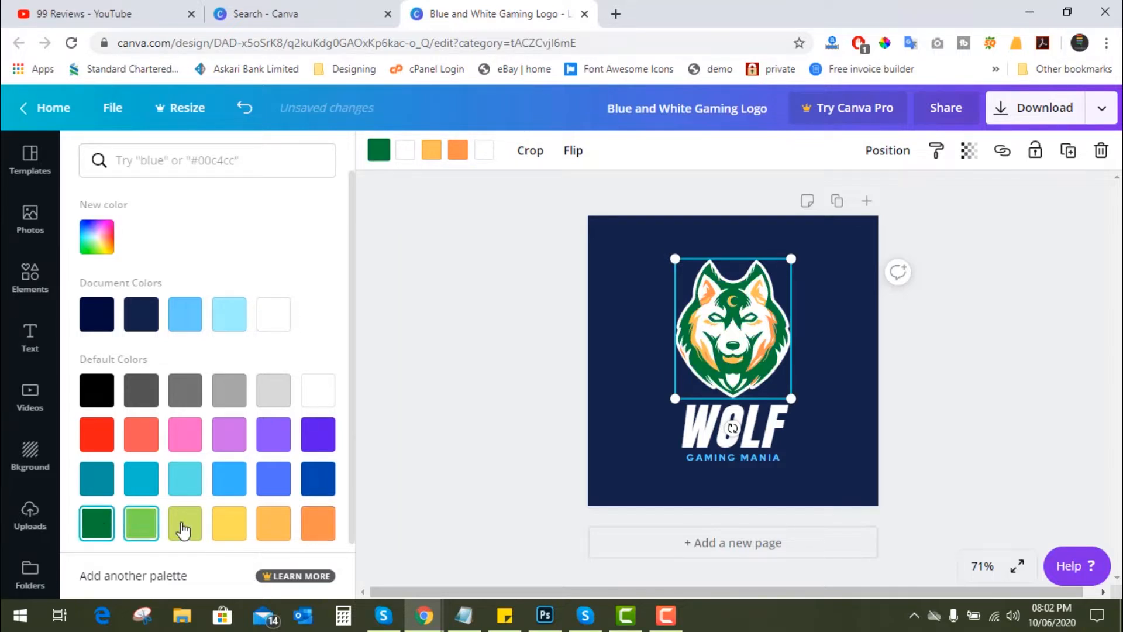
click(223, 481)
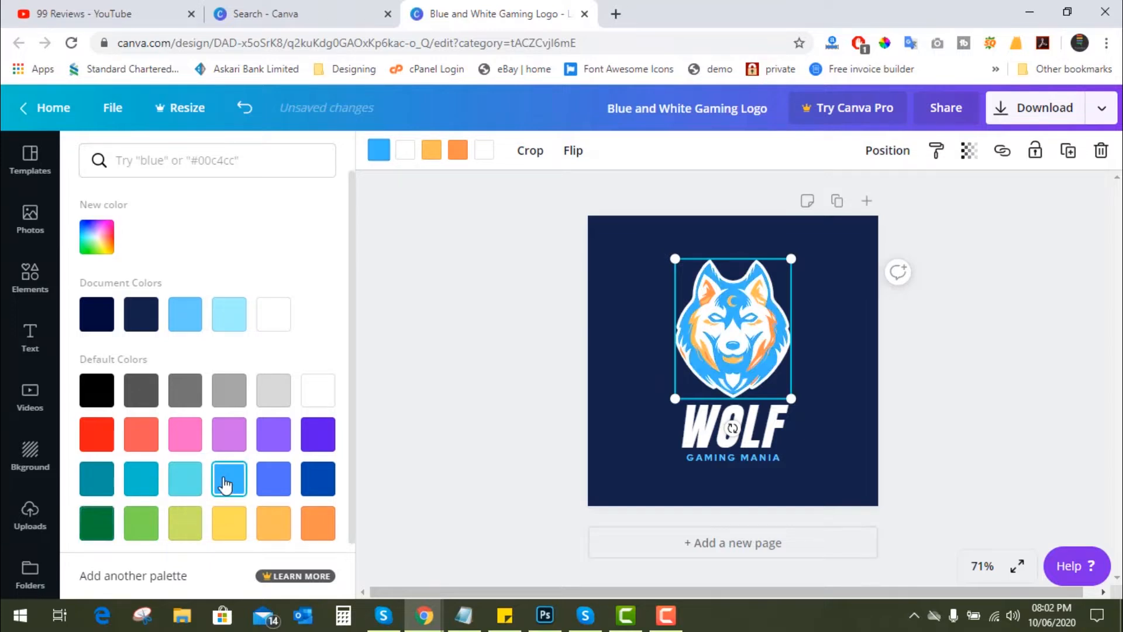
click(225, 528)
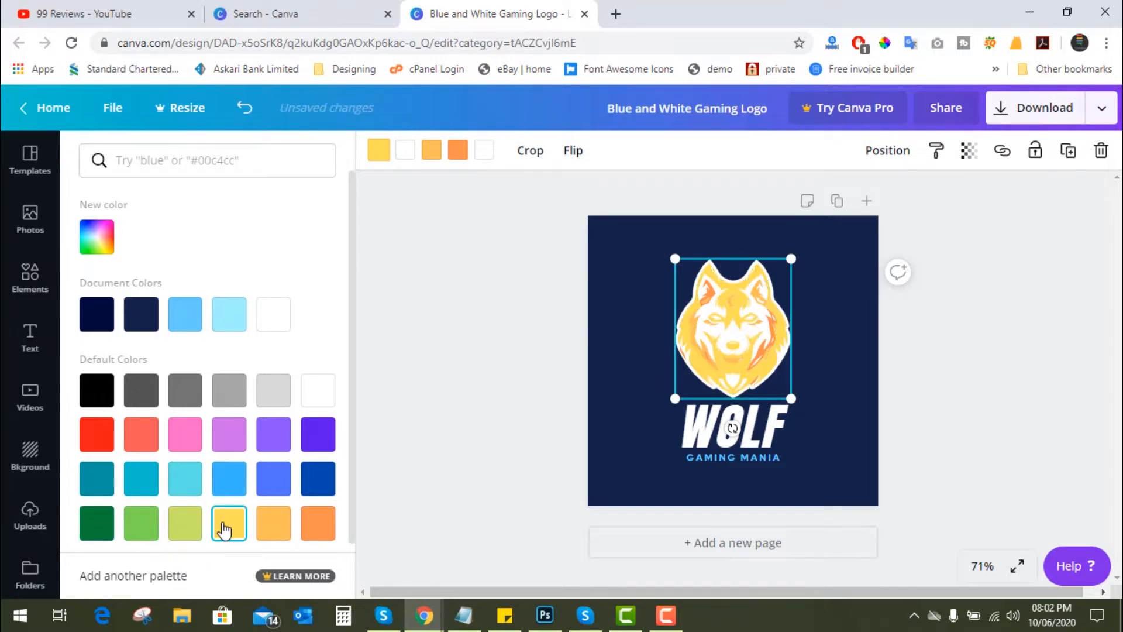
click(96, 479)
click(97, 436)
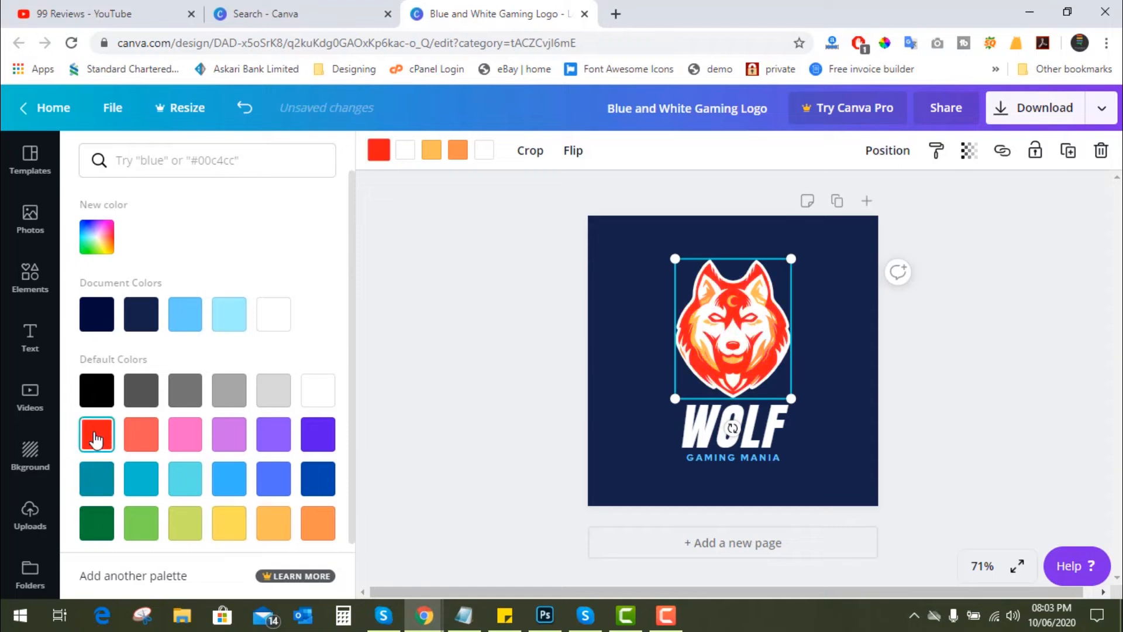
click(99, 526)
click(103, 387)
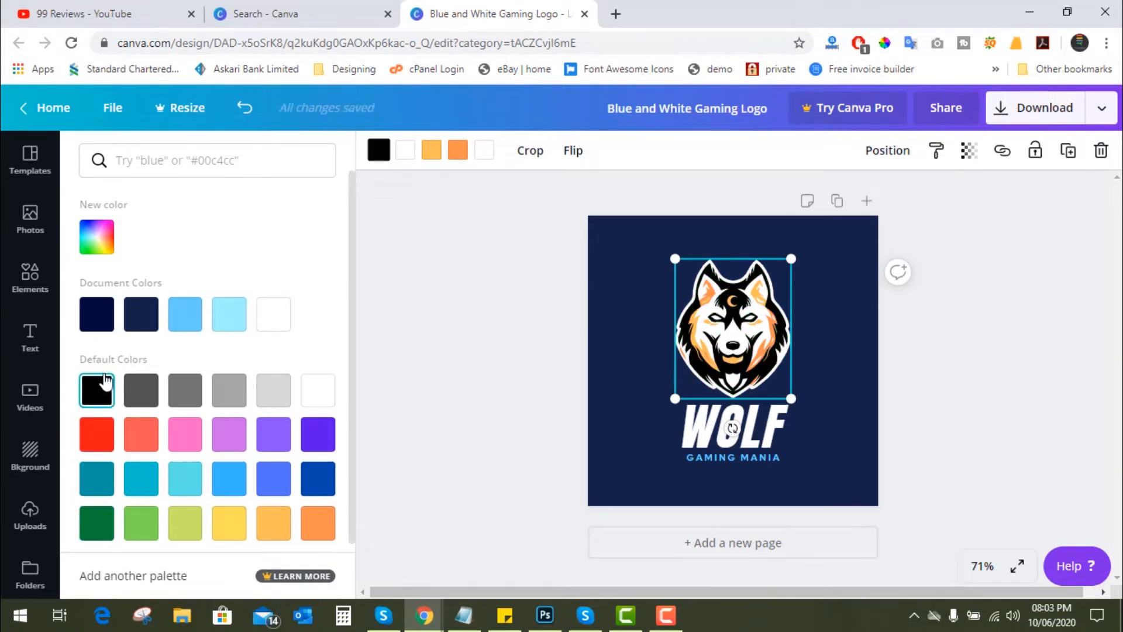
- Try medium, dark and light blues on the wolf's white areas, and restore them to white
click(403, 155)
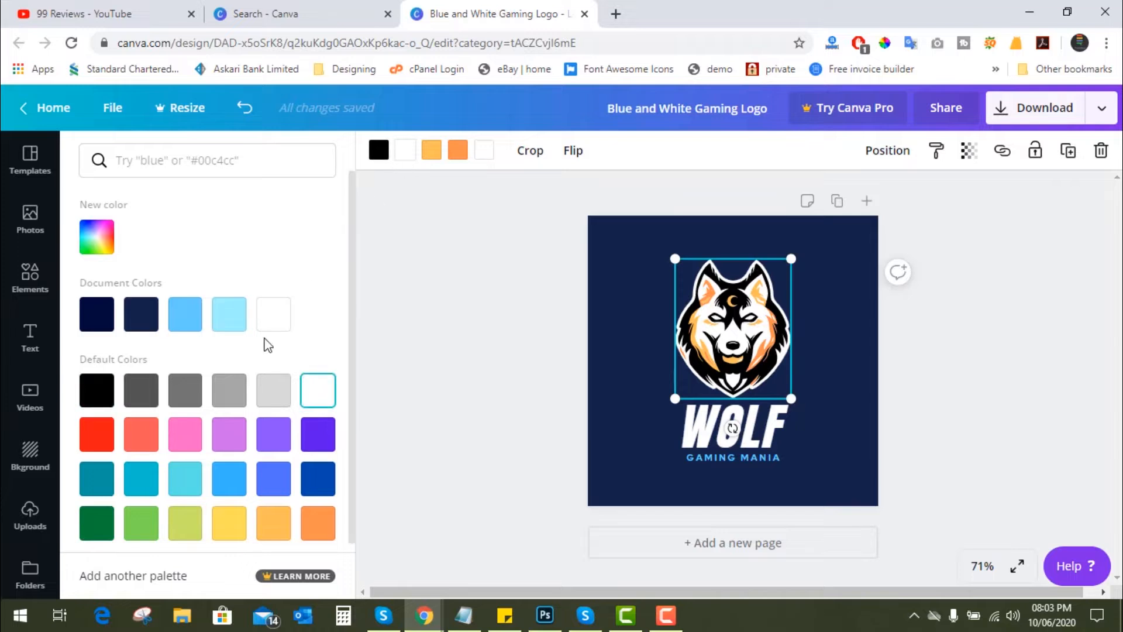
click(284, 482)
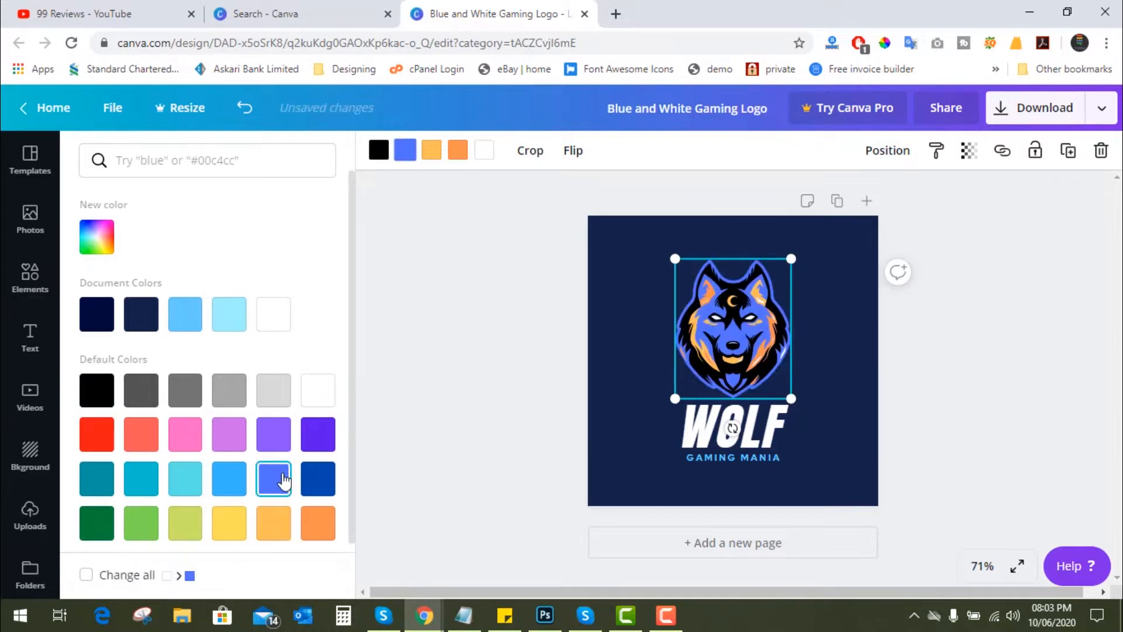
click(304, 481)
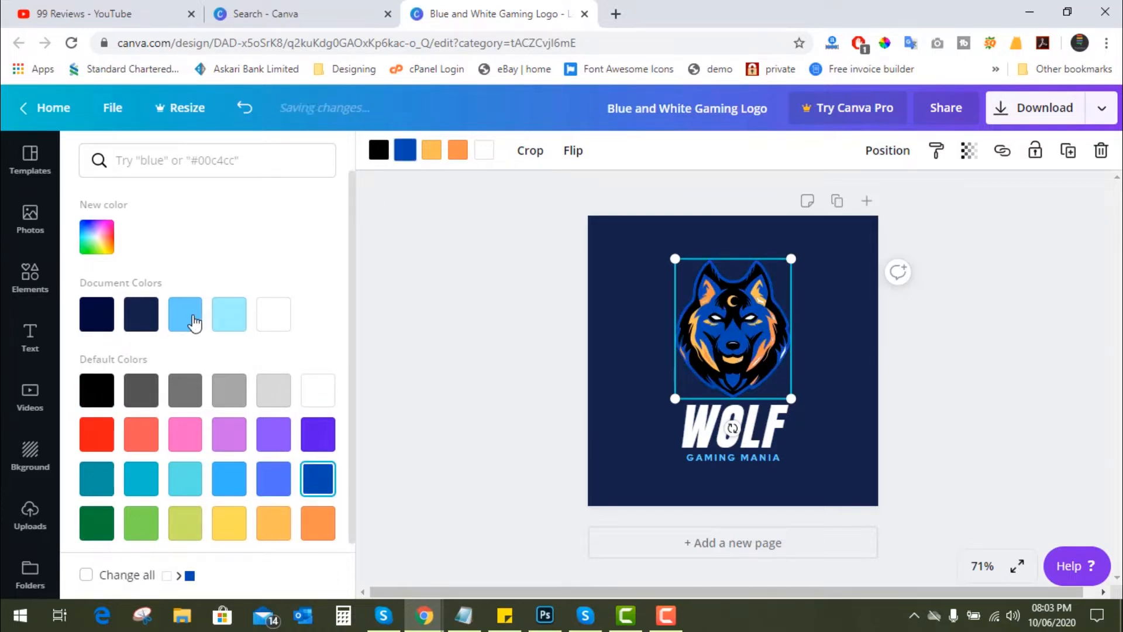
click(191, 318)
click(229, 319)
click(273, 322)
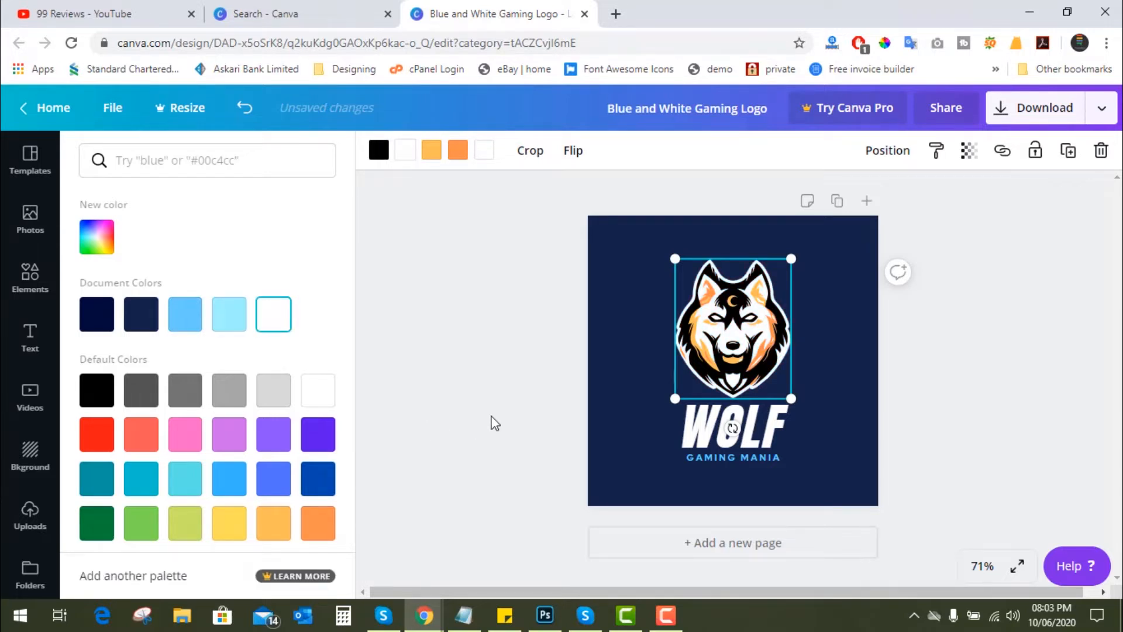
click(509, 420)
- Try yellow-orange, light blue, white, purple, orange and light grey on the logo's background and settle on black
click(631, 383)
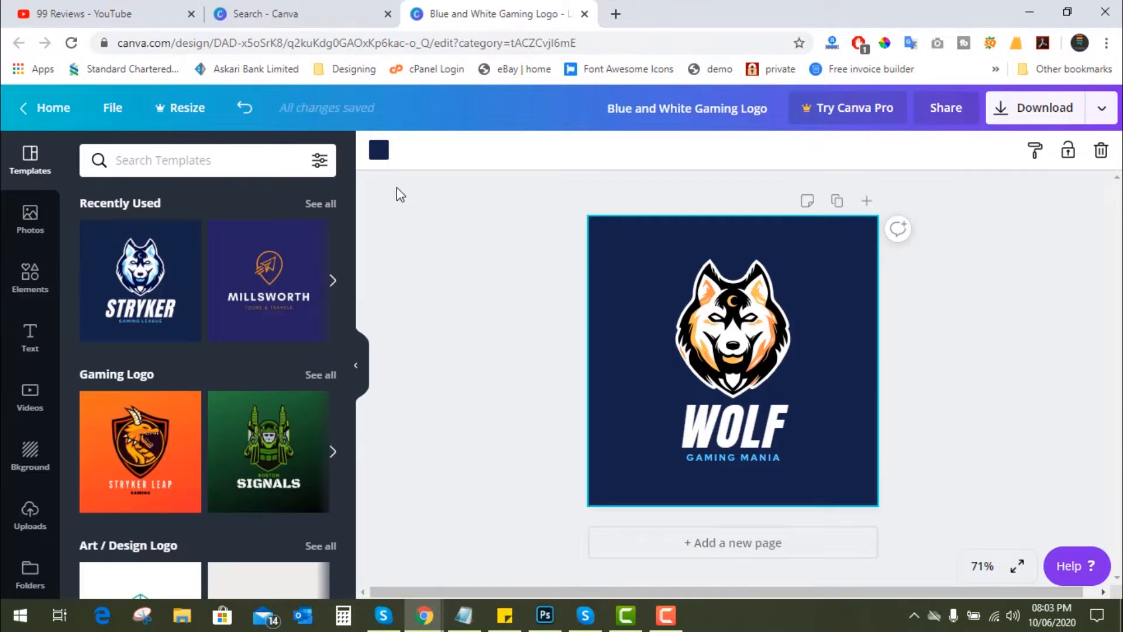
click(379, 150)
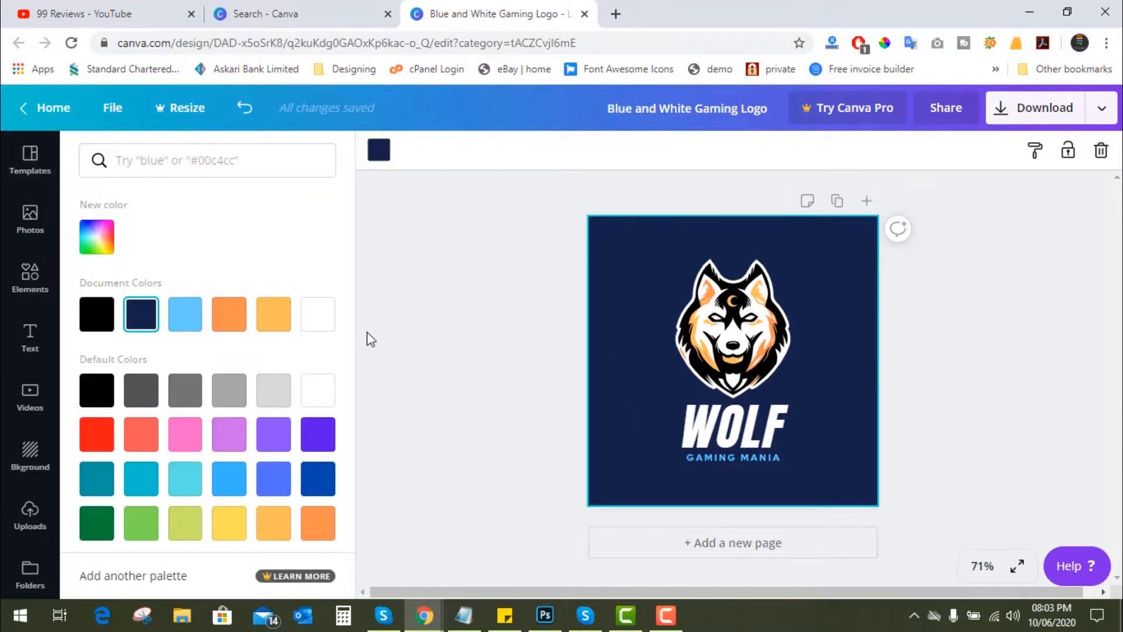
click(278, 318)
click(185, 316)
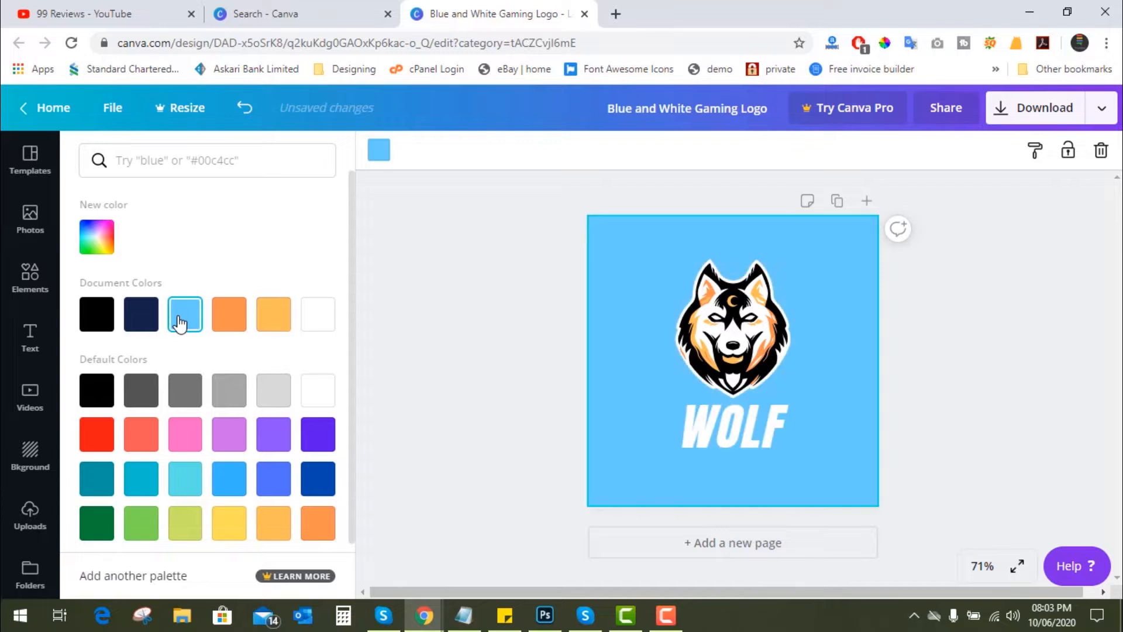
click(325, 326)
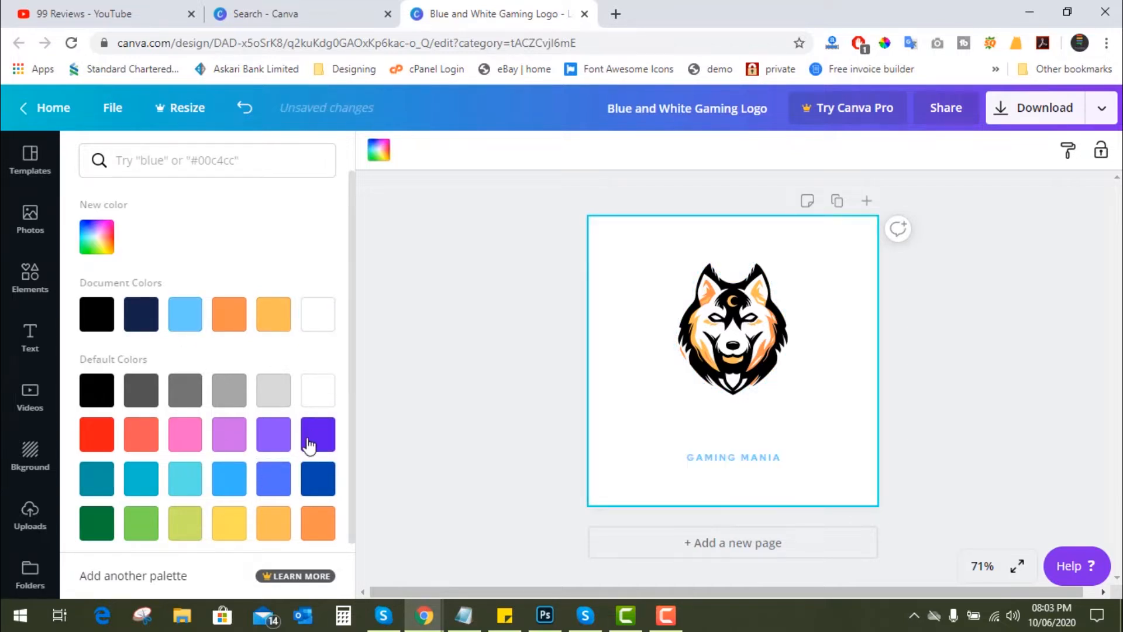
click(275, 436)
click(225, 332)
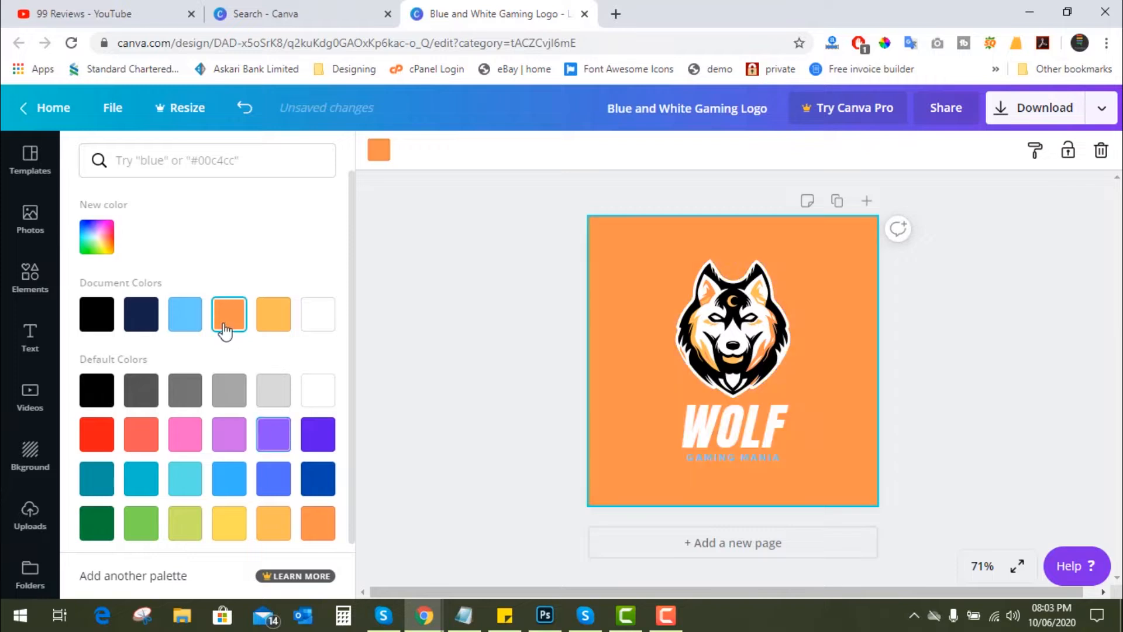
click(280, 321)
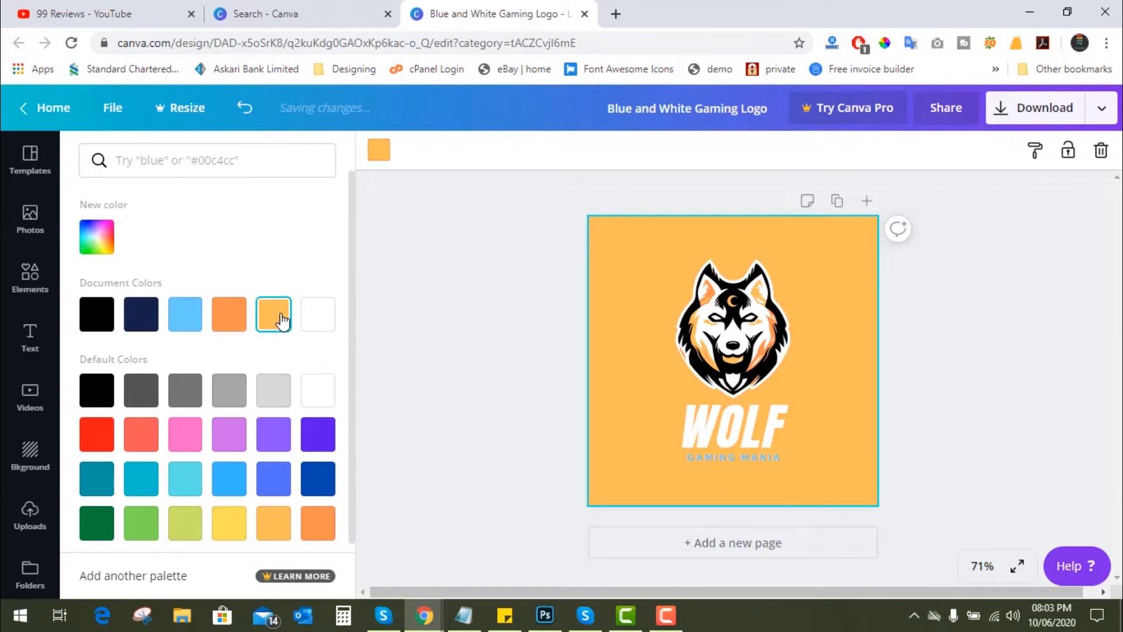
click(272, 399)
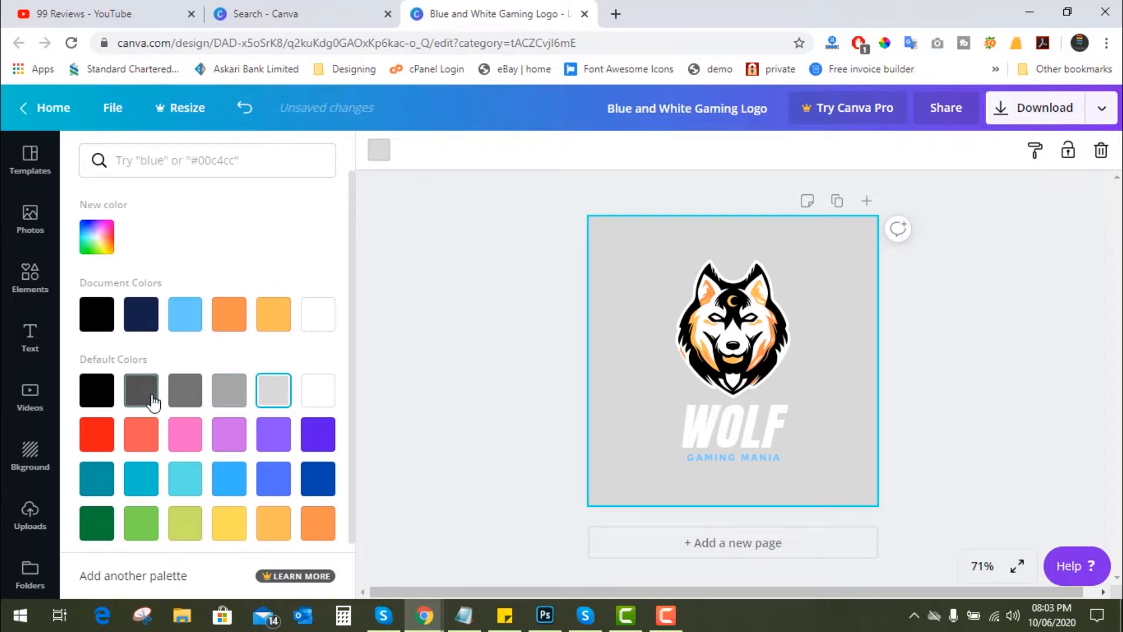
click(104, 393)
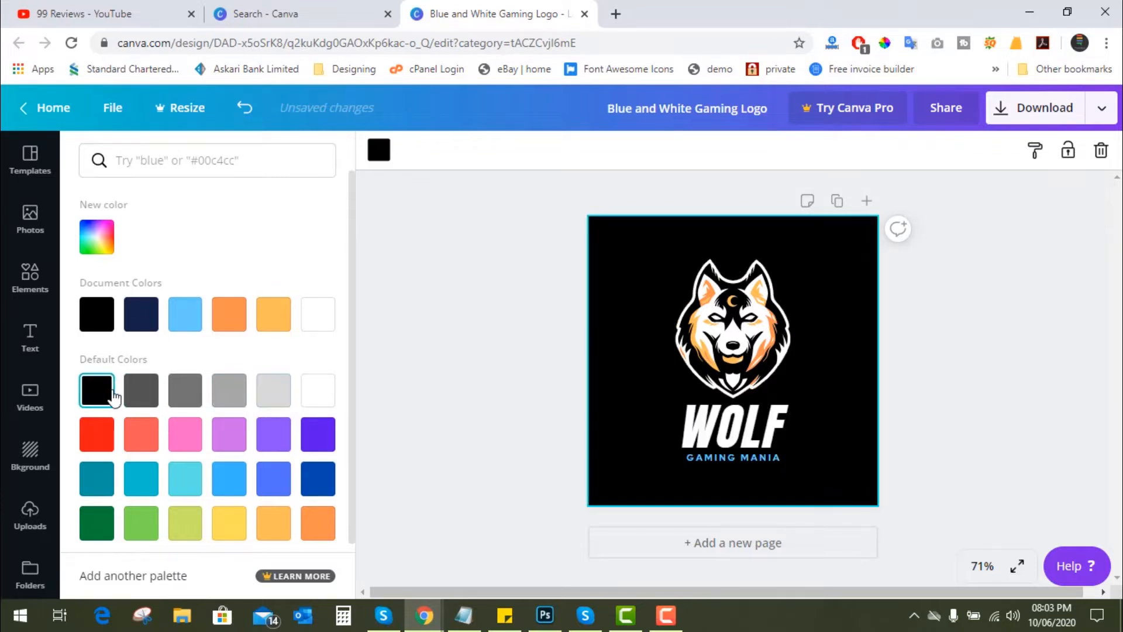
click(450, 404)
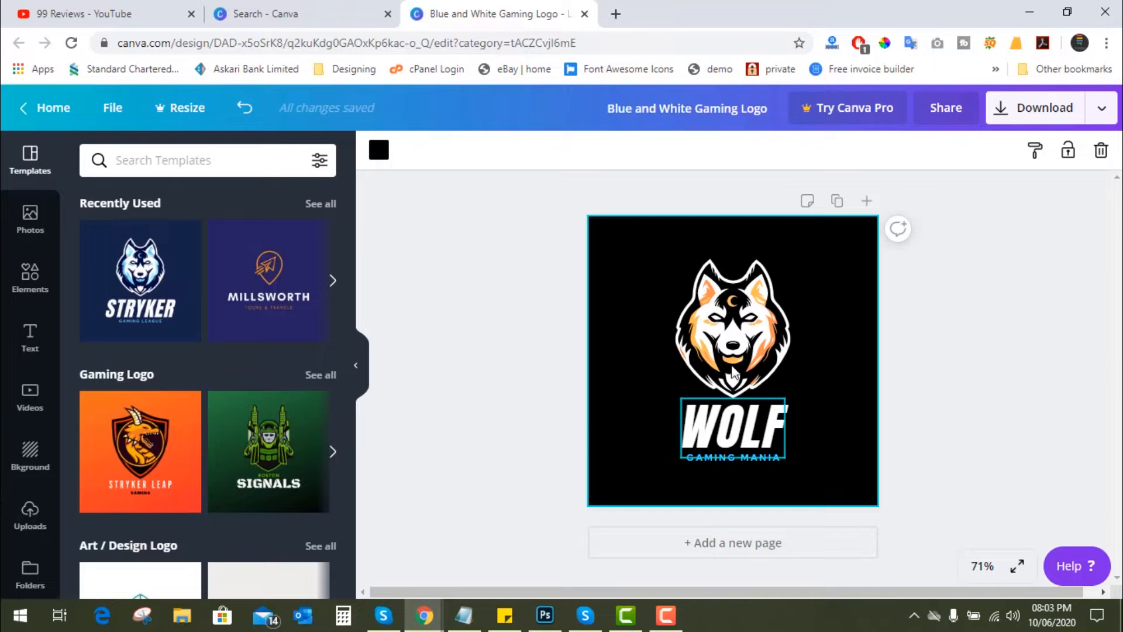
- Recolour the "GAMING MANIA" tagline with the deeper orange used in the wolf graphic
click(732, 458)
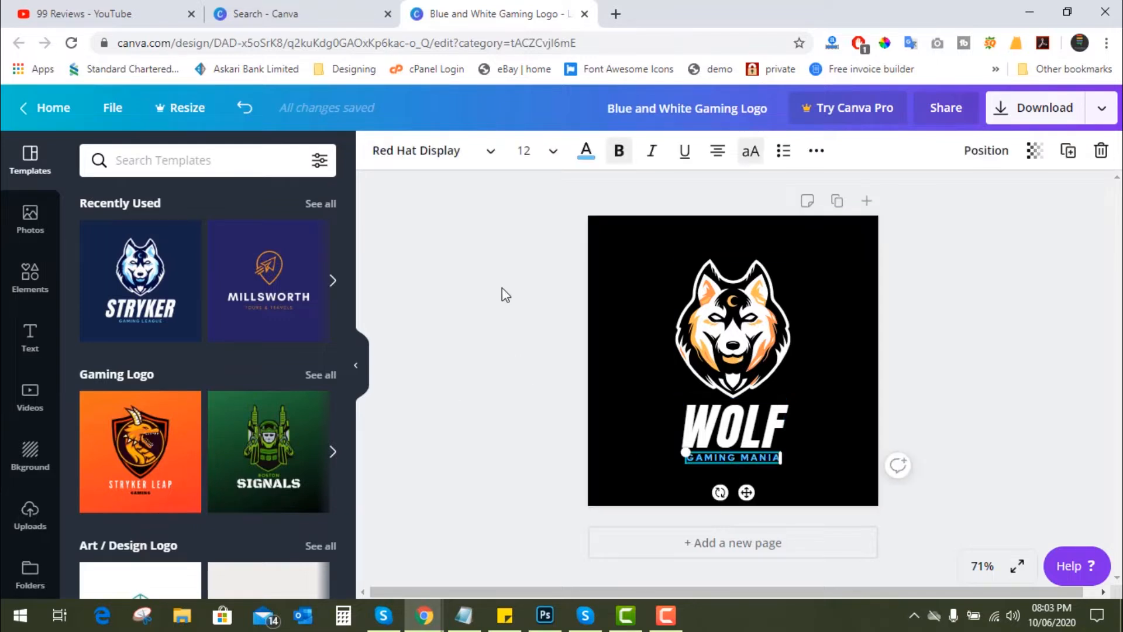
click(585, 153)
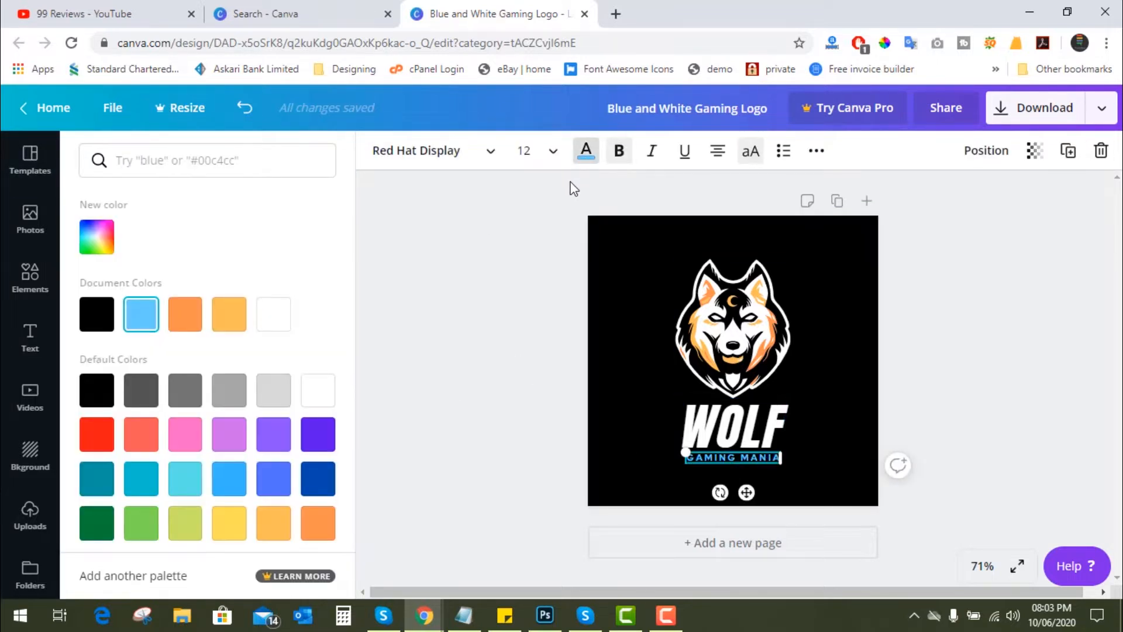
click(189, 322)
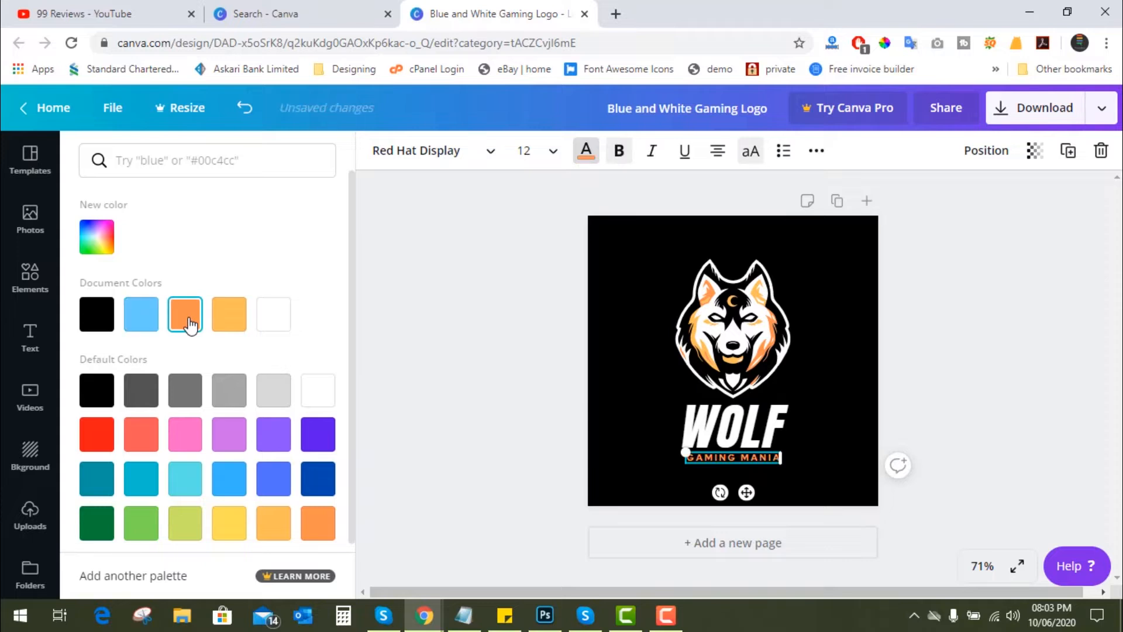
click(478, 373)
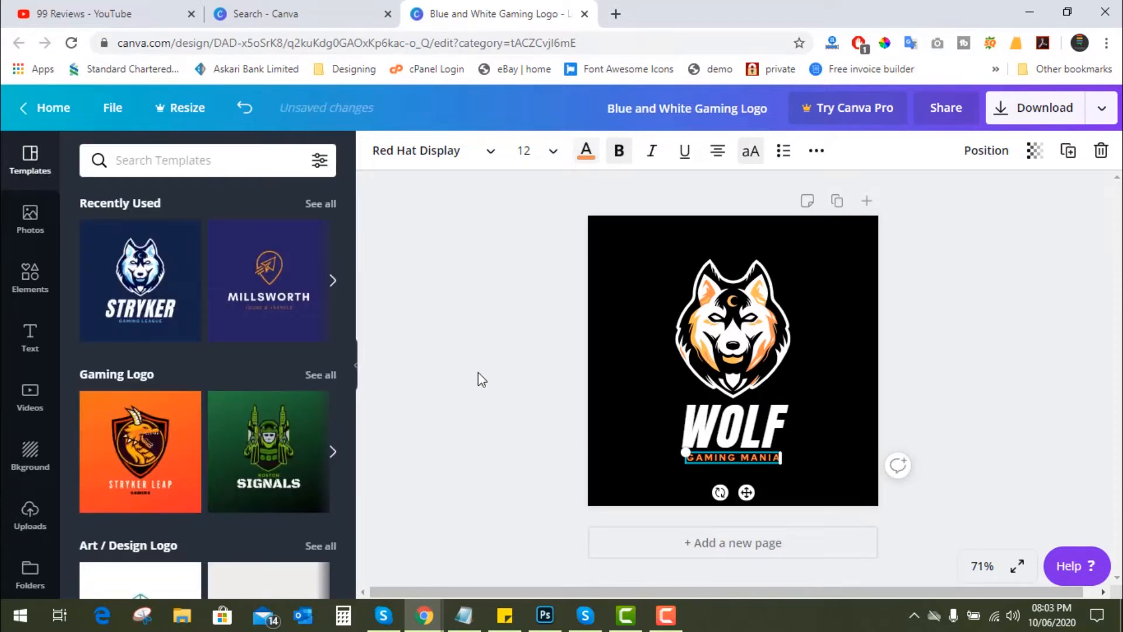
click(517, 371)
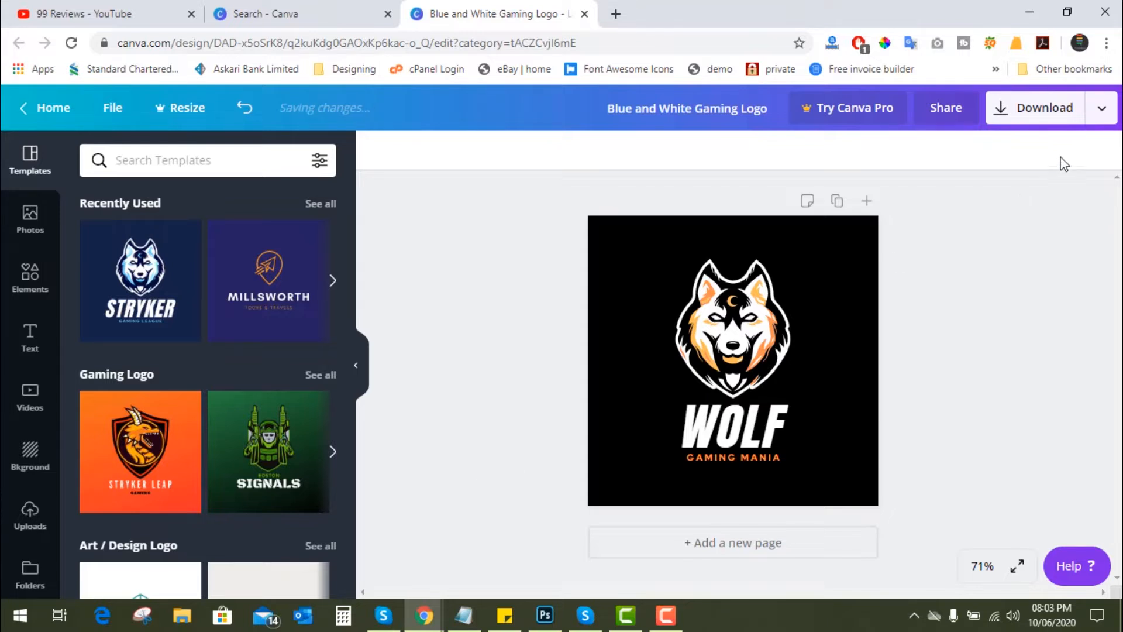
- Download the wolf logo as a PNG file and dismiss the Canva Pro trial offer
click(1051, 121)
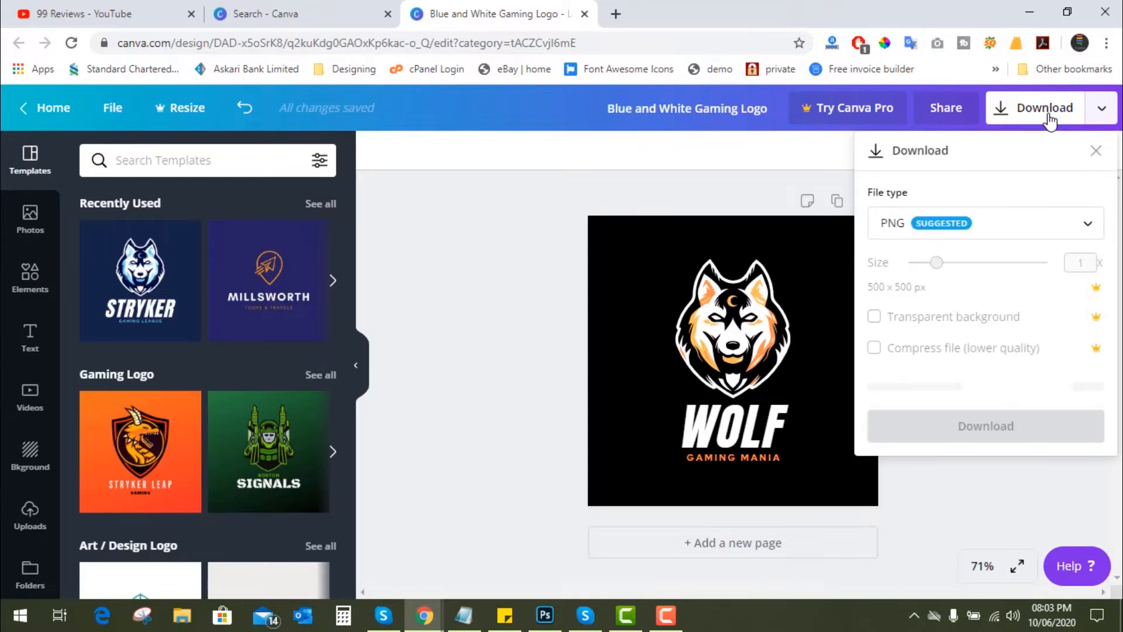
click(986, 398)
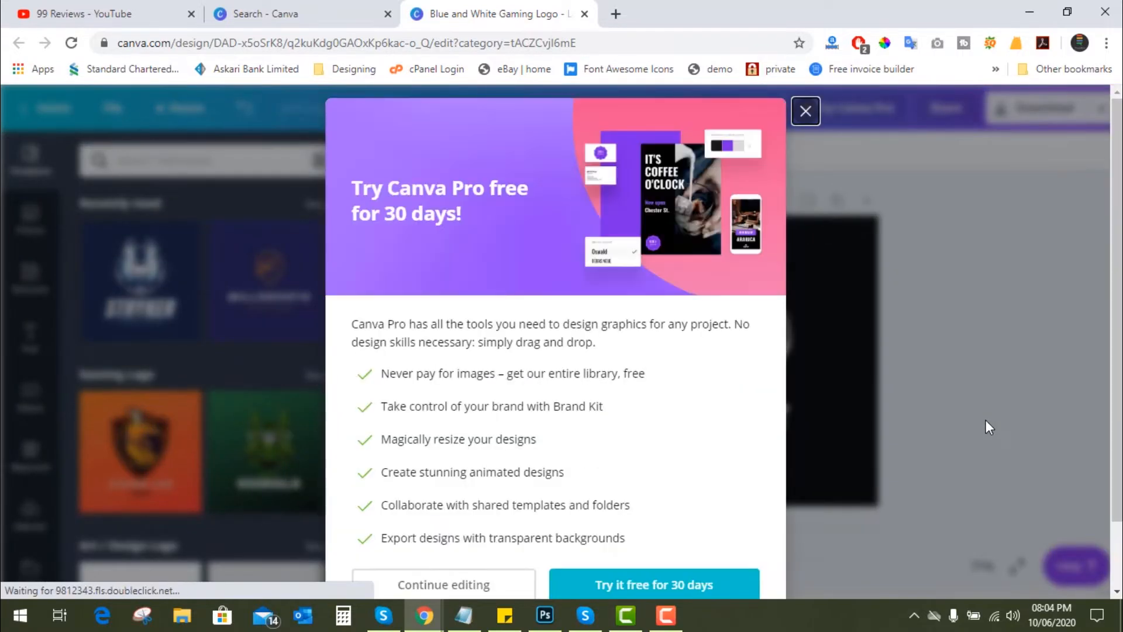
click(806, 114)
- Open the downloaded logo image in Photos, inspect the wolf artwork up close, and close the viewer
click(96, 581)
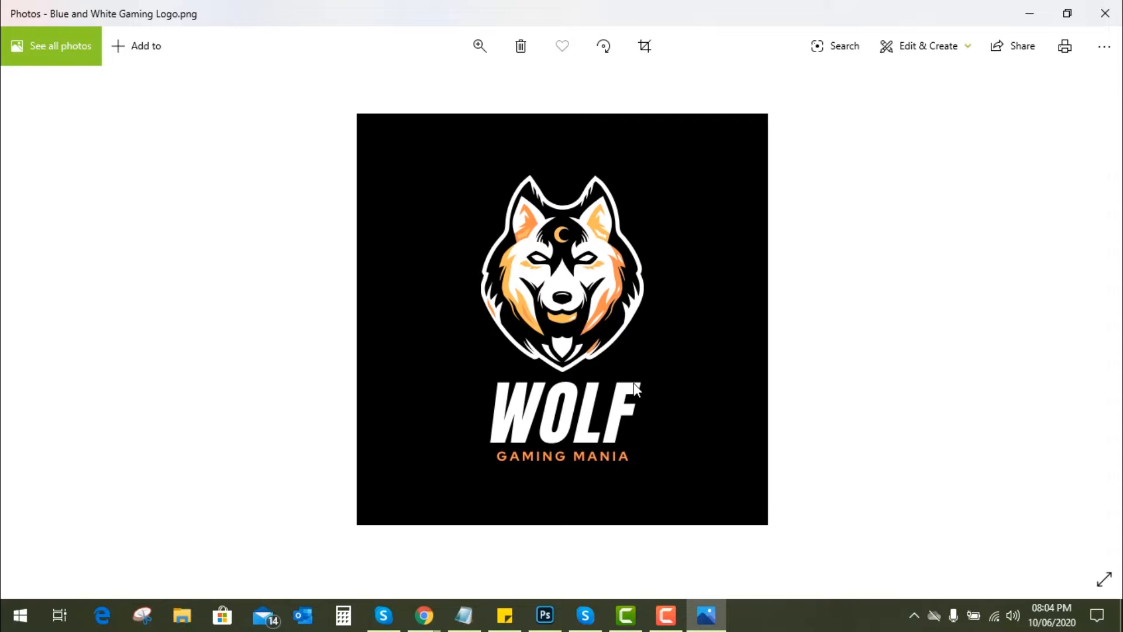
scroll(585, 316, up, 3)
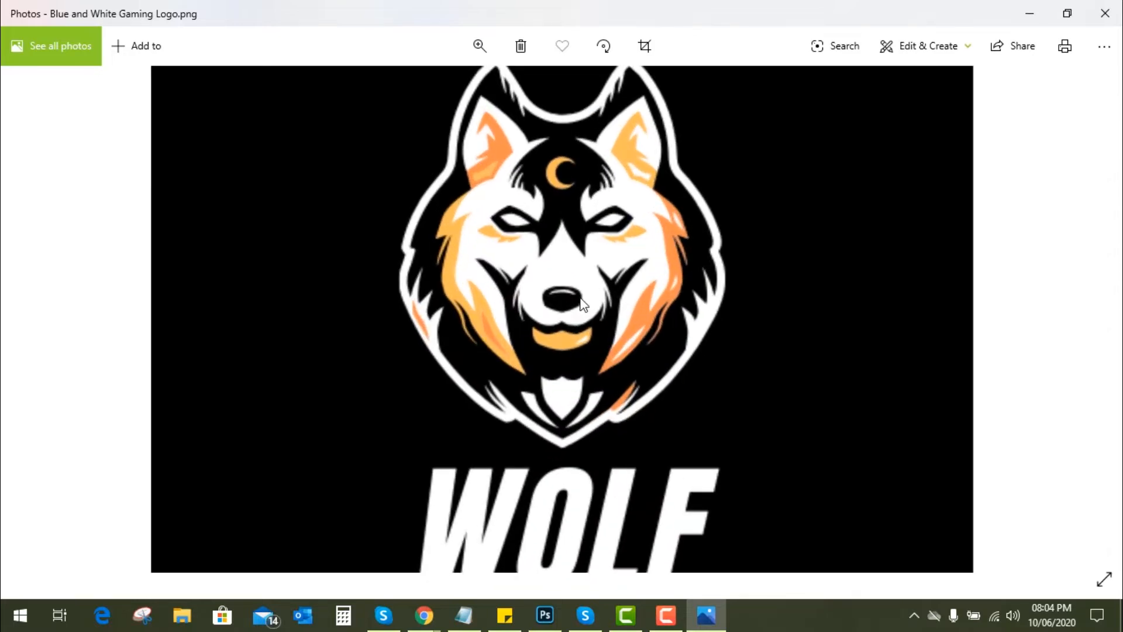
scroll(585, 308, down, 3)
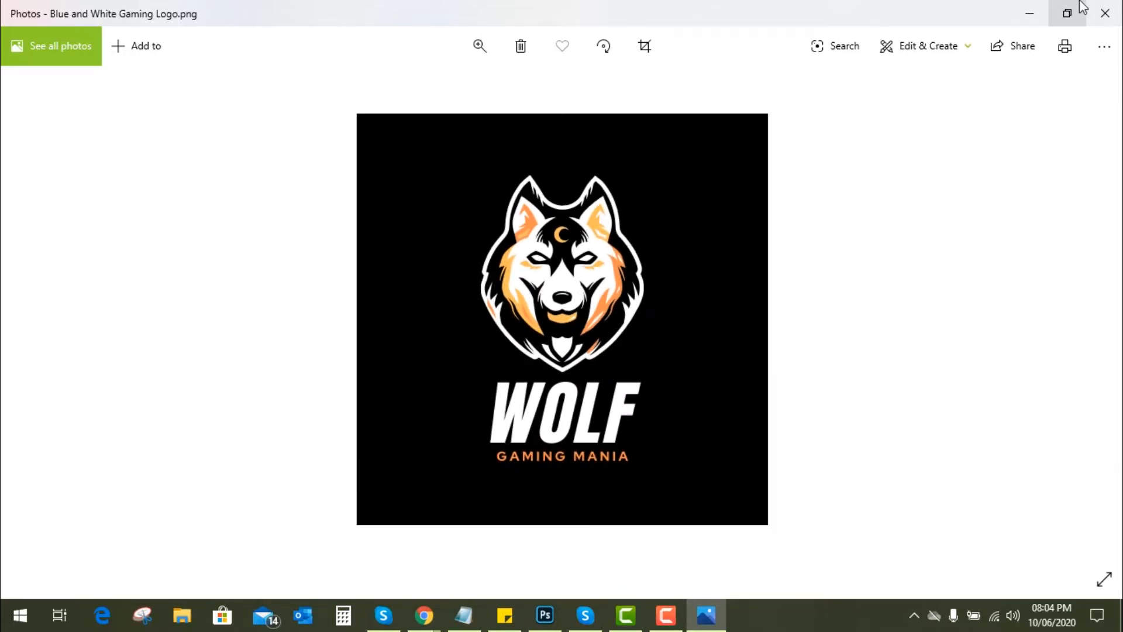
click(1105, 13)
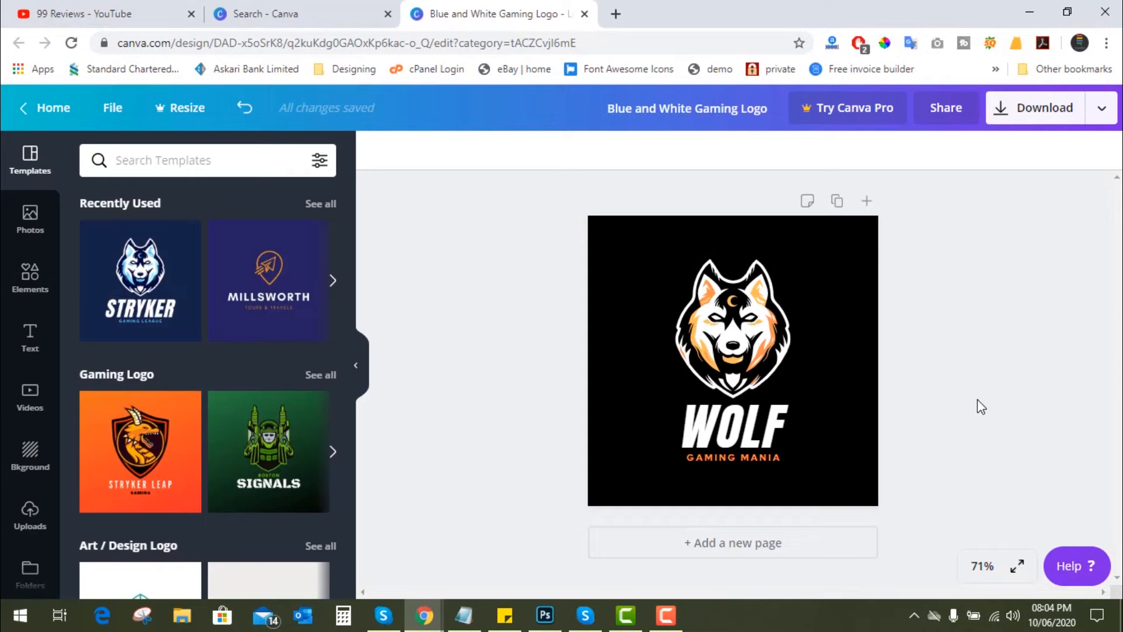
- Close the wolf logo design and open the black and red "BLITZ WAR" template from the logo search results
scroll(284, 418, down, 8)
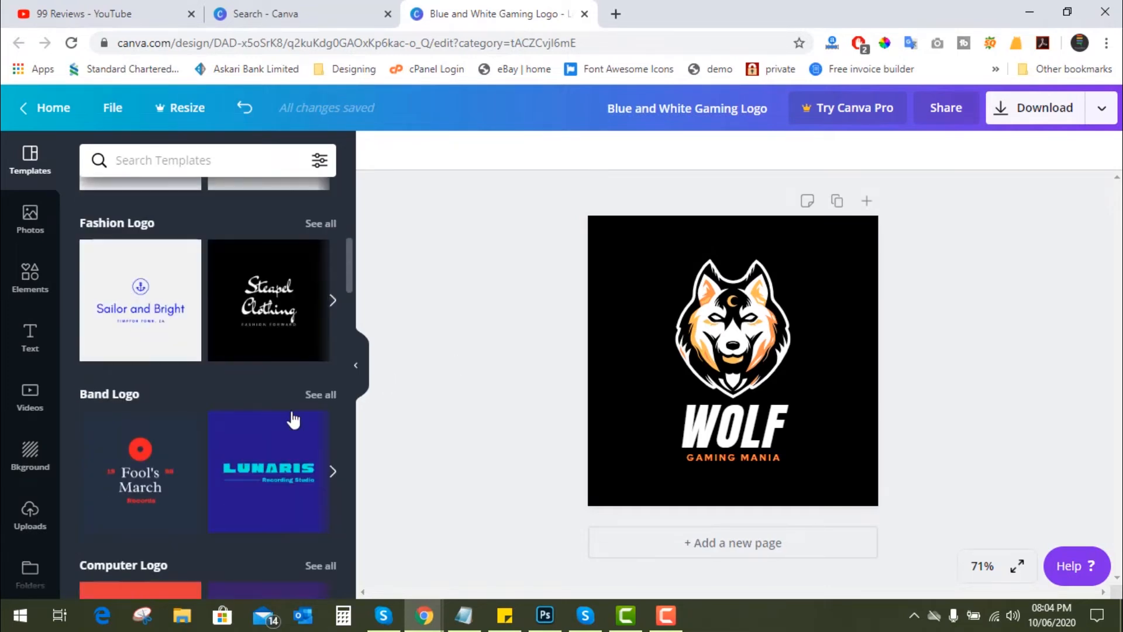
scroll(322, 429, down, 10)
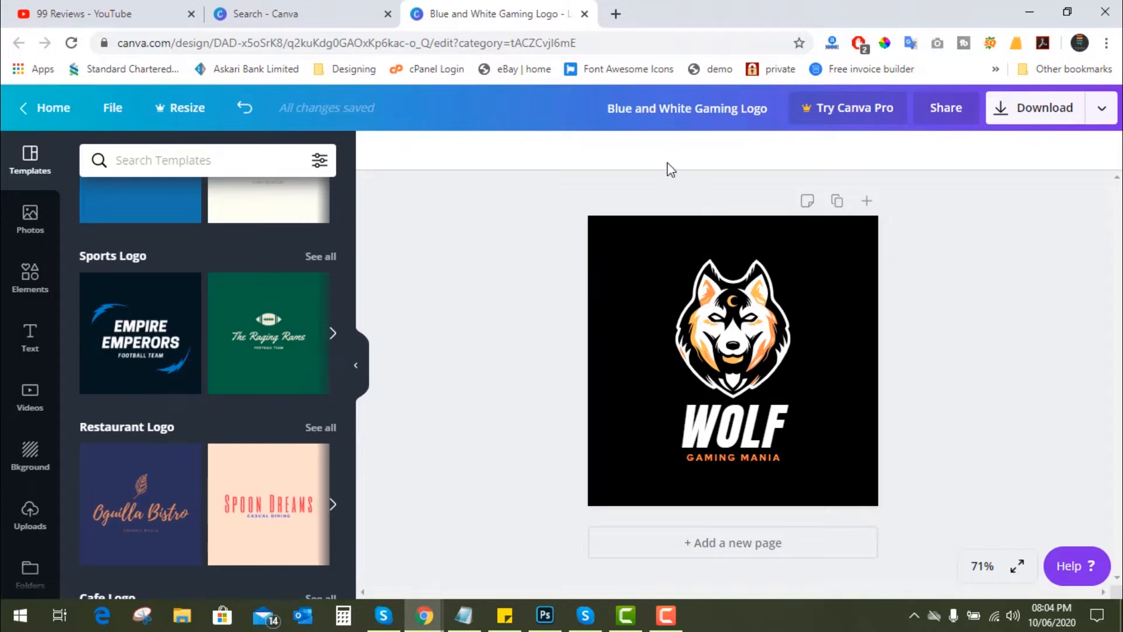
click(584, 13)
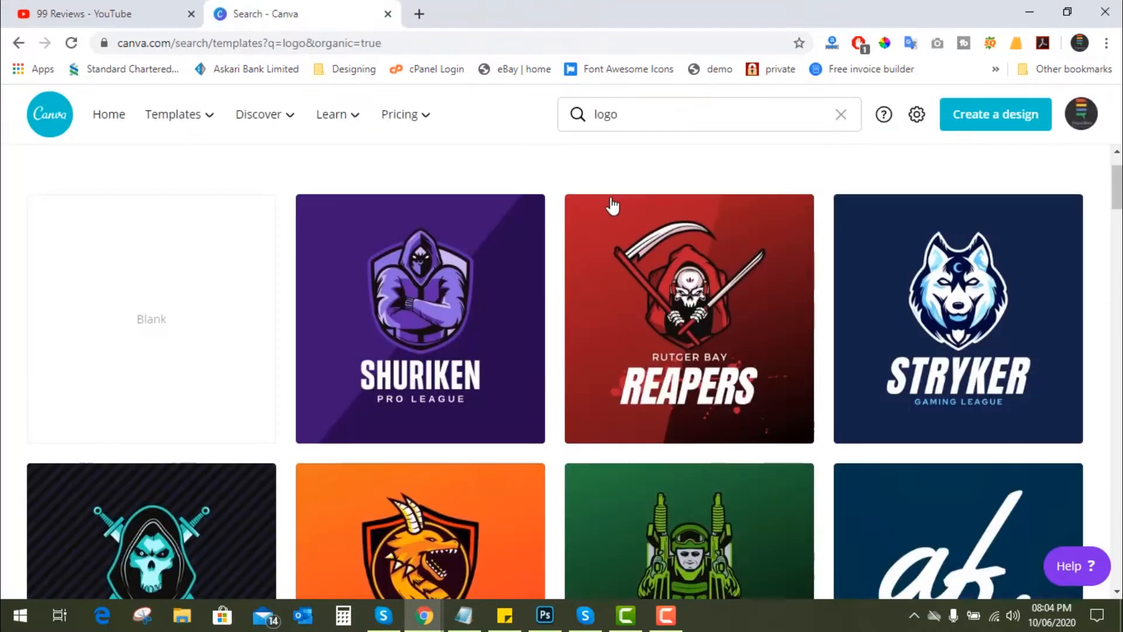
scroll(641, 447, down, 4)
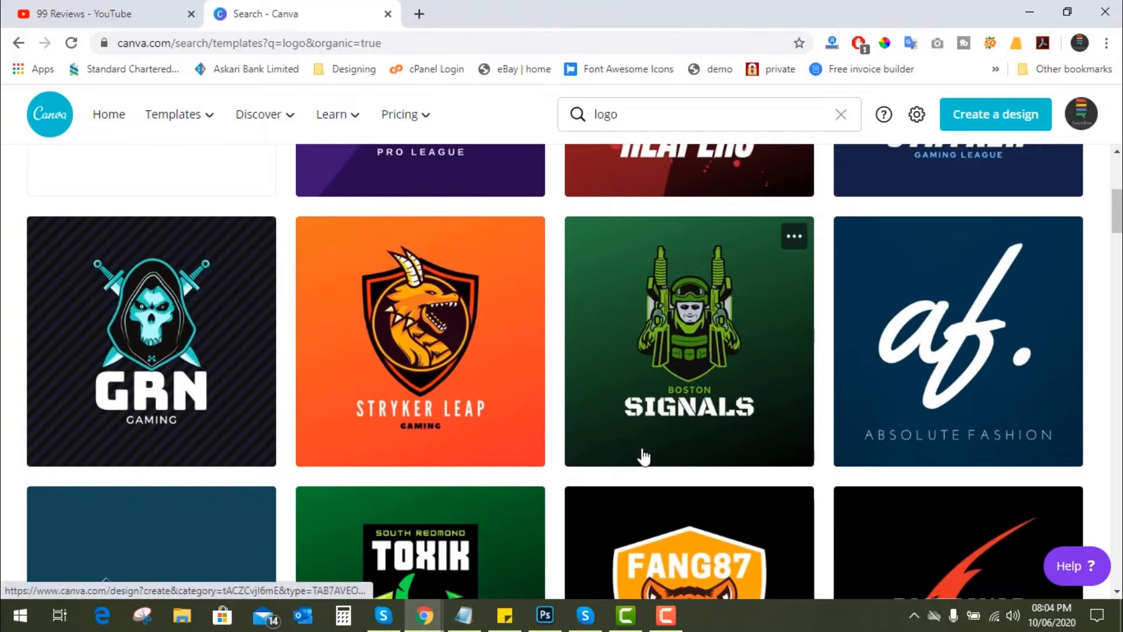
scroll(641, 447, down, 3)
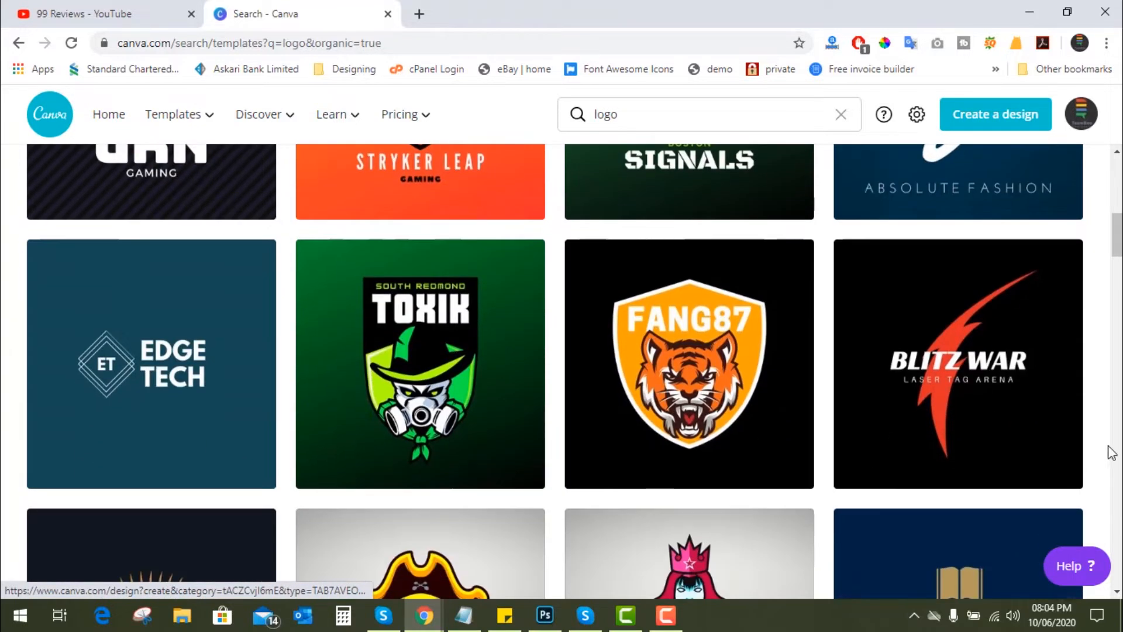
click(941, 400)
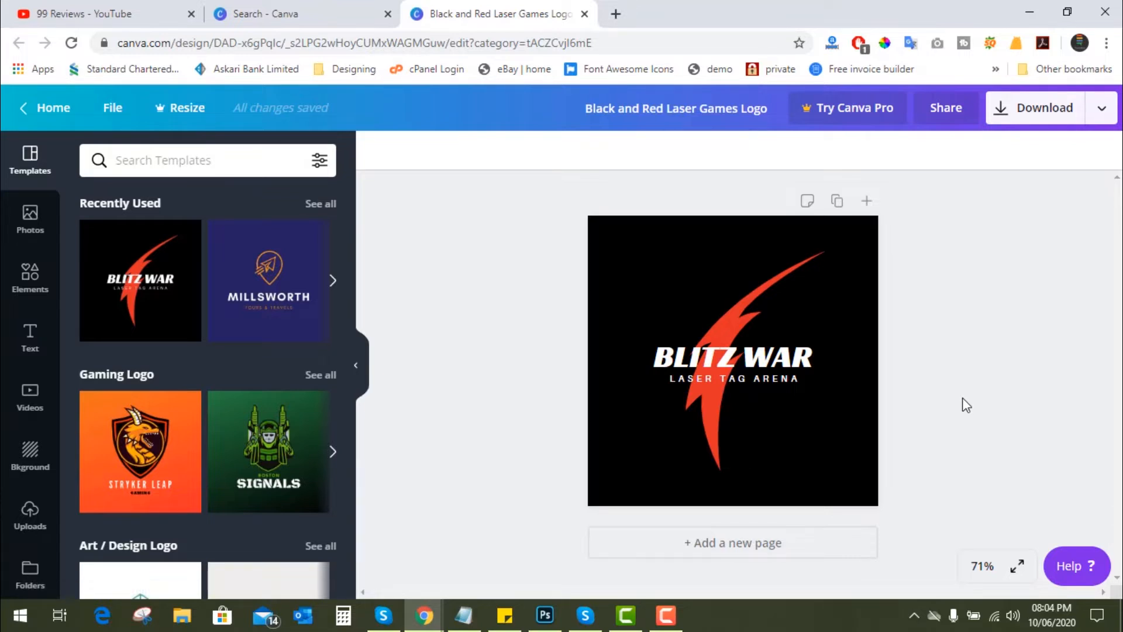
- Change the "BLITZ WAR" title text to "BIG BAT"
double_click(740, 368)
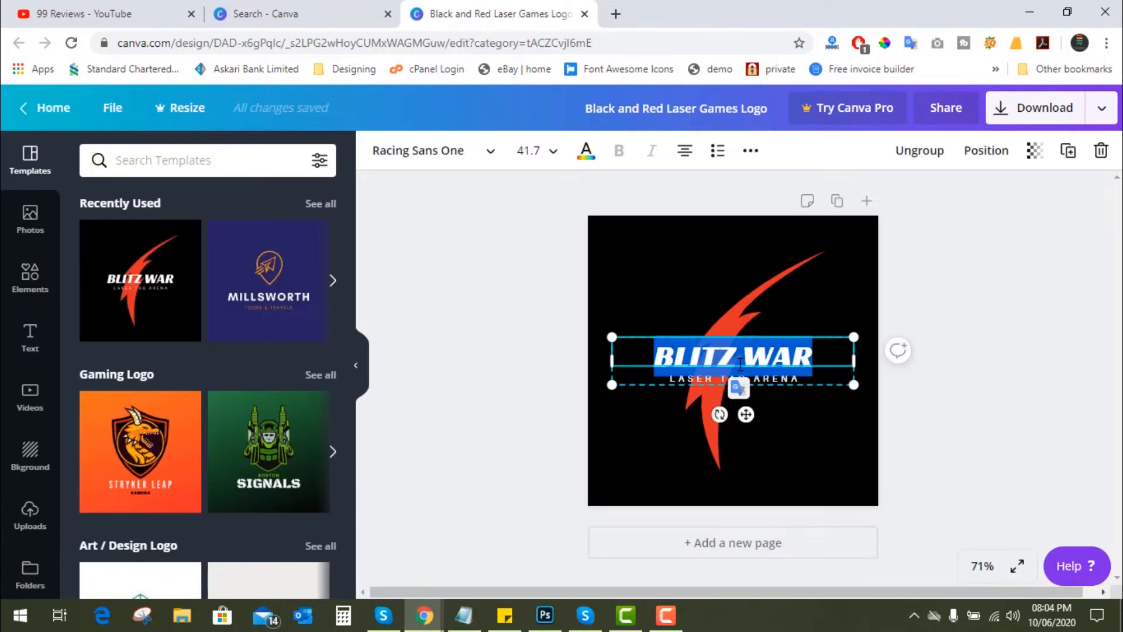
text(BIG)
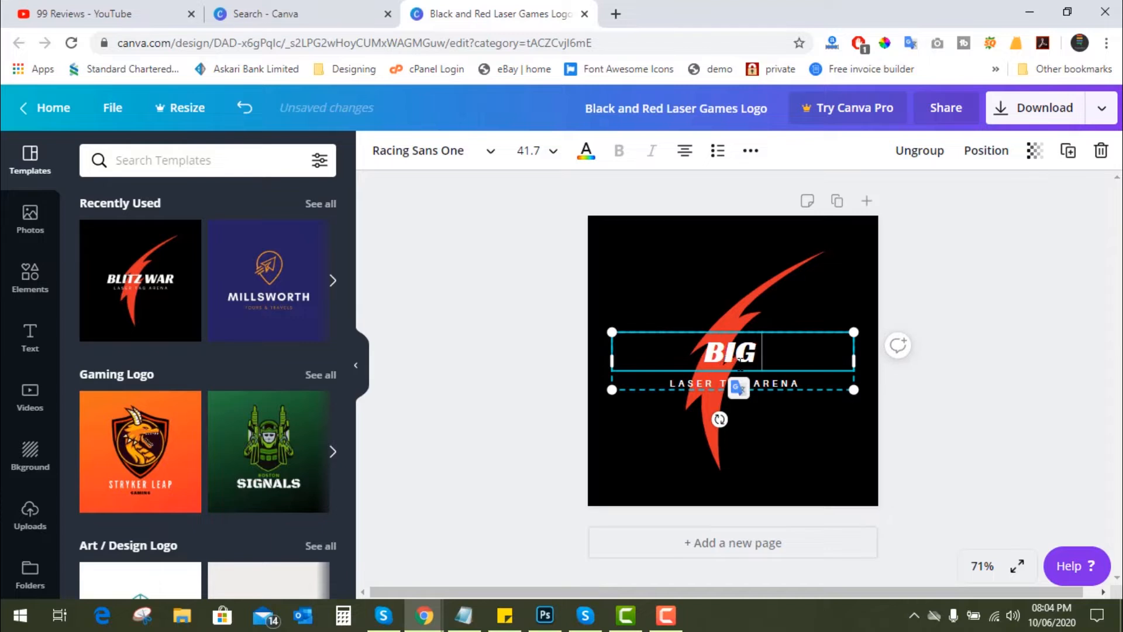
text( BAT)
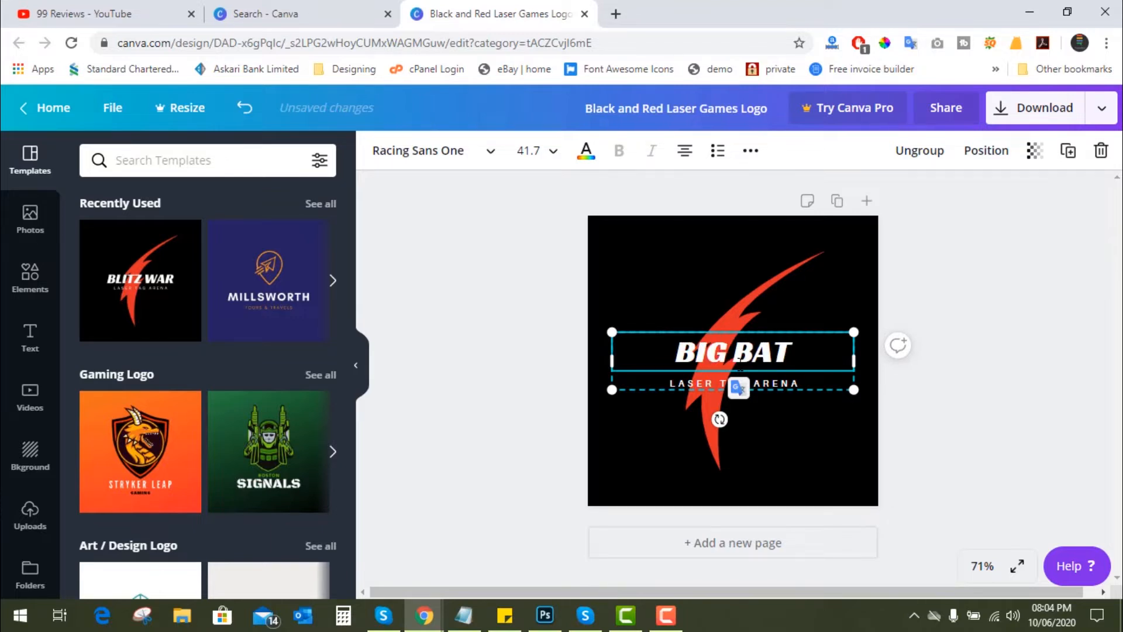
click(979, 405)
- Change the "LASER TAG ARENA" tagline to "GAMING LEAGUE"
click(731, 382)
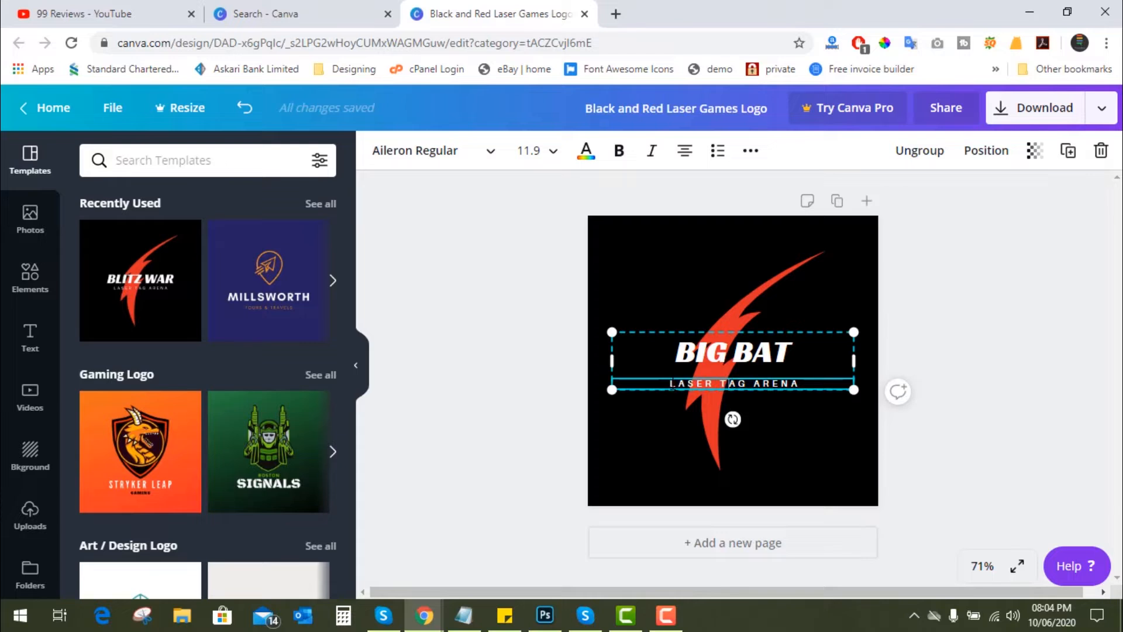
drag(728, 383, 793, 384)
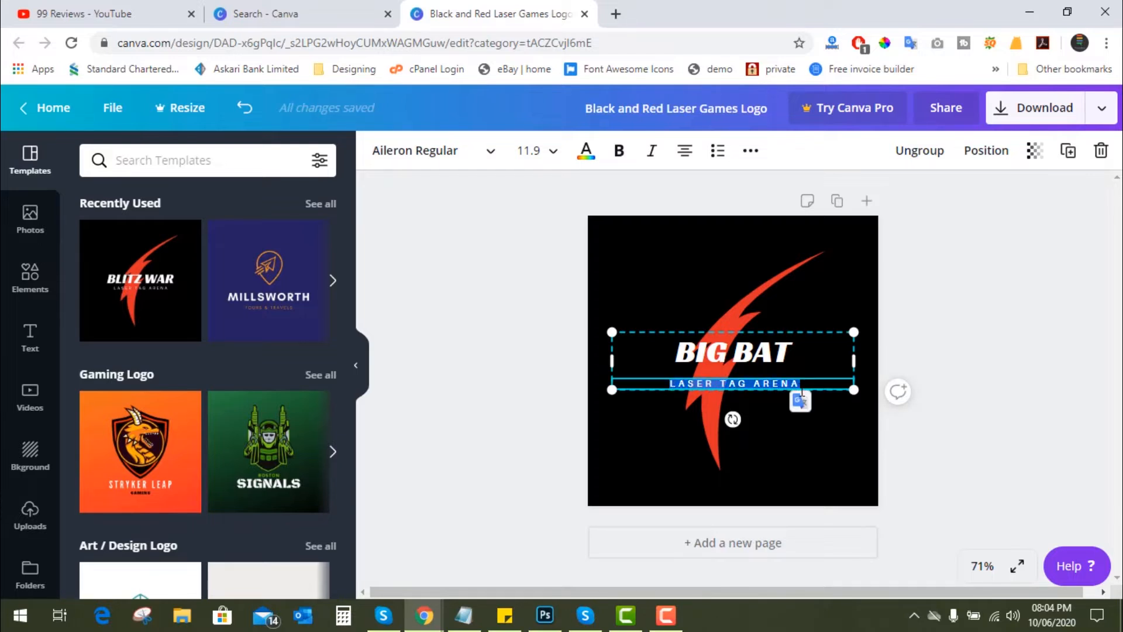
text(GAMING)
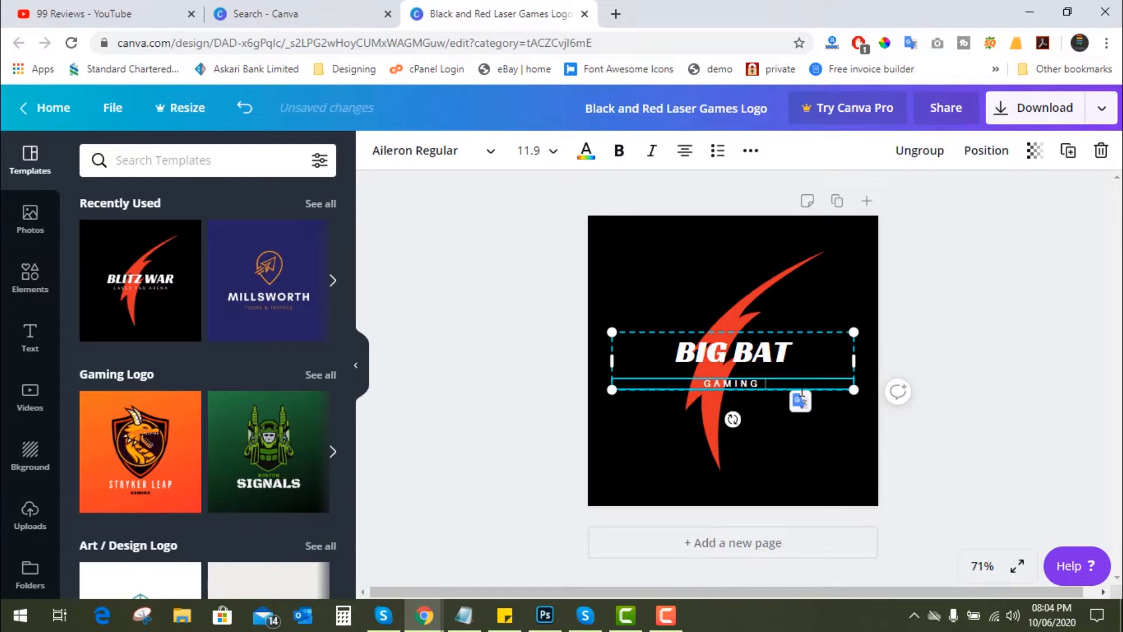
text( LEAGUE)
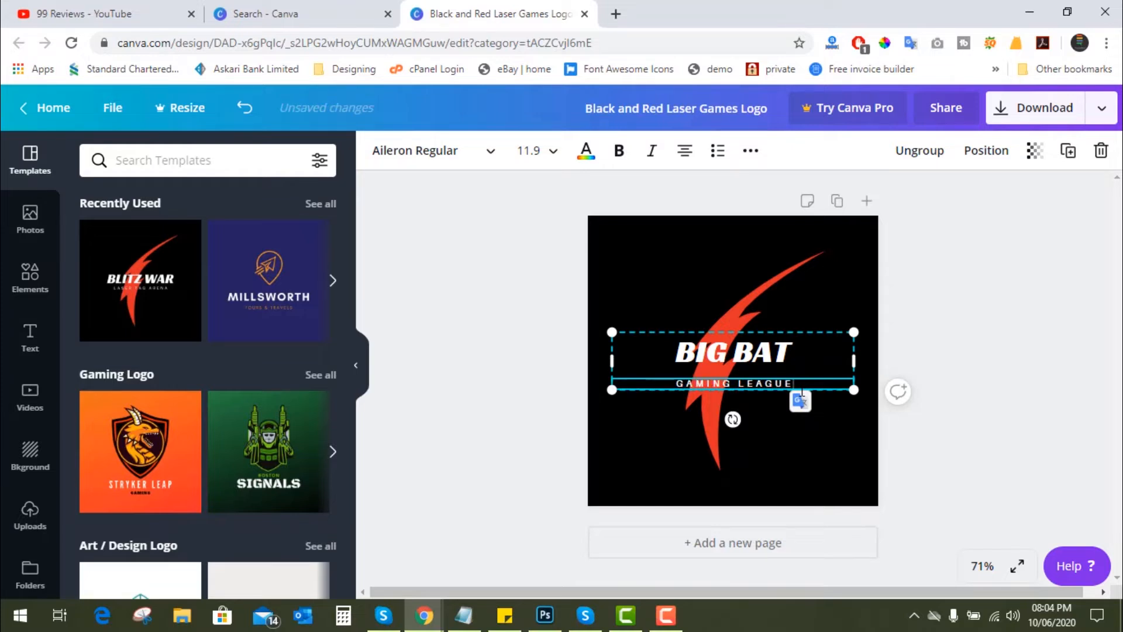
click(1033, 426)
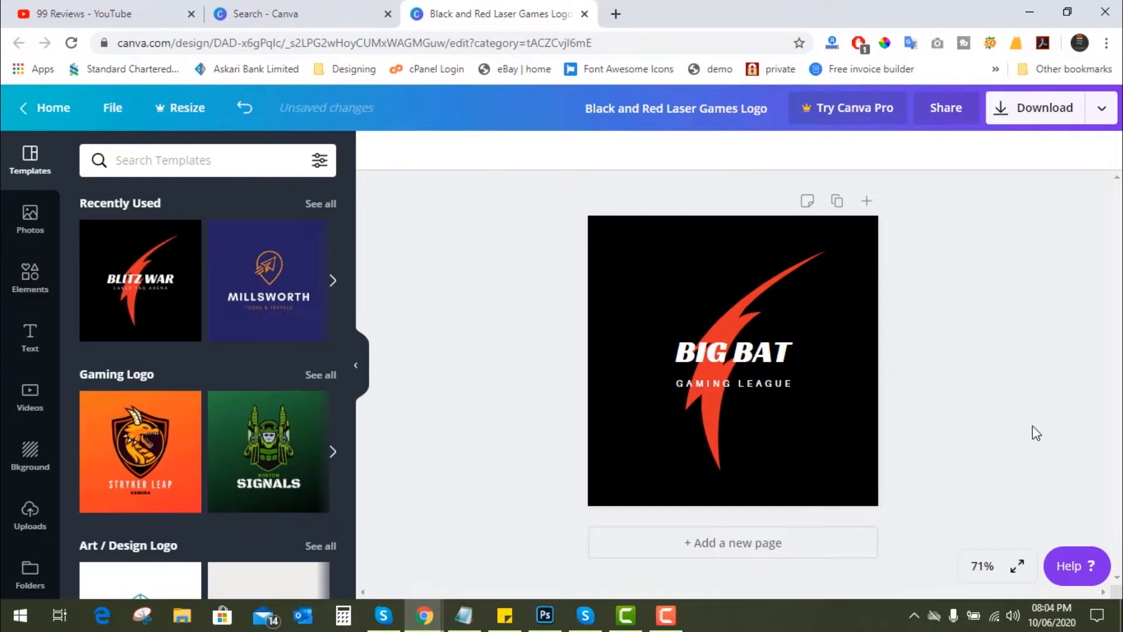
- Return to the template search results and search for "bat" templates
click(767, 281)
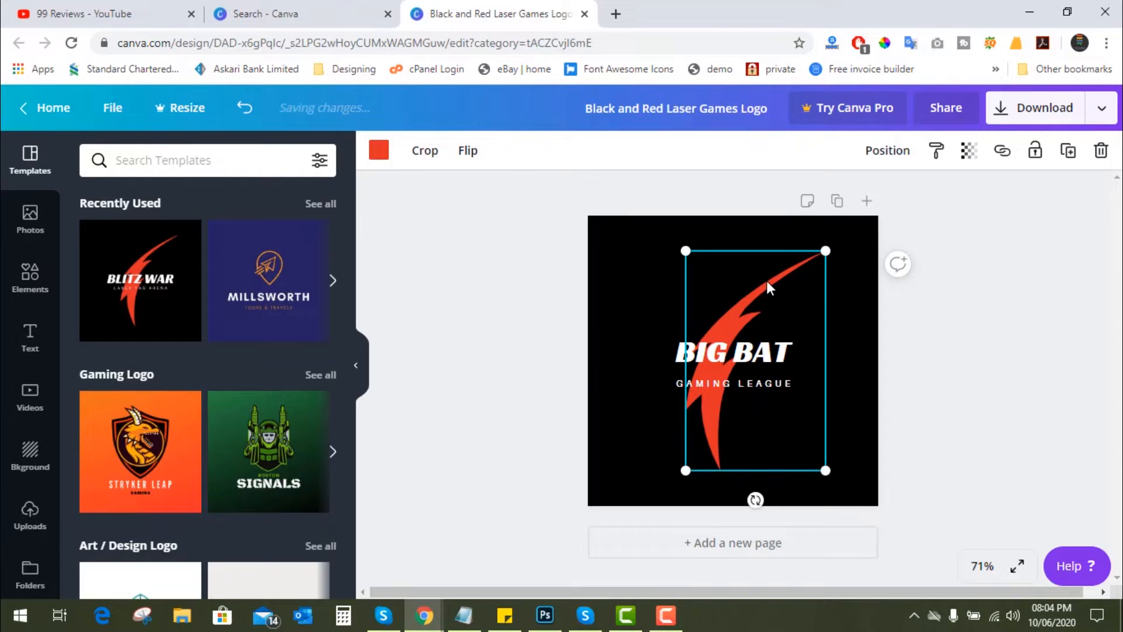
click(464, 364)
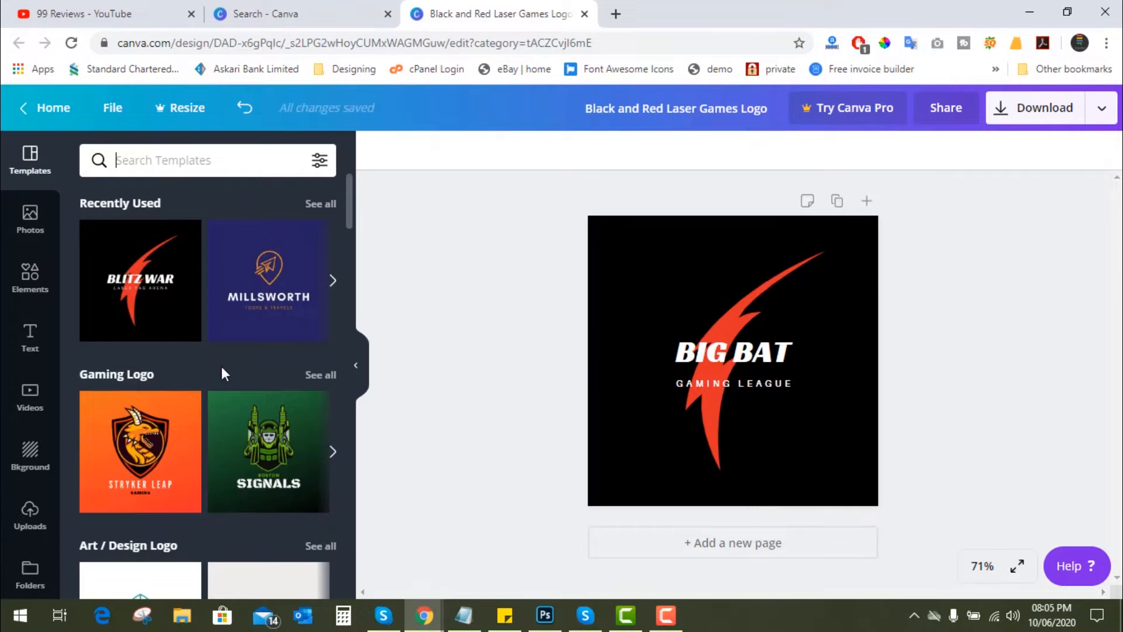
click(318, 10)
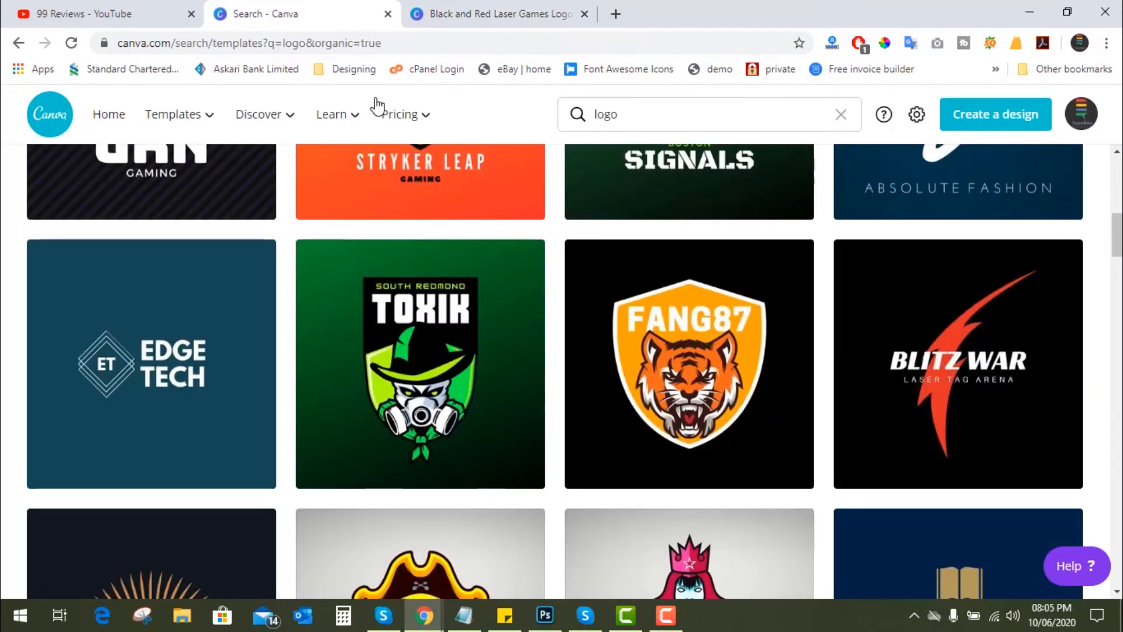
drag(646, 112, 591, 110)
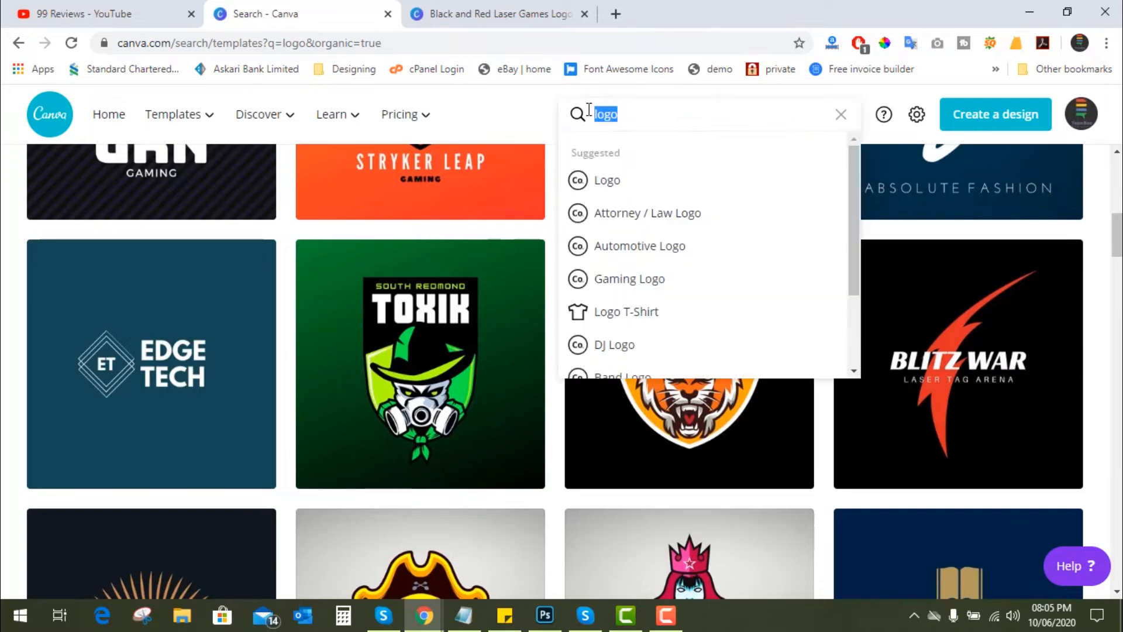
text(bat)
key(Return)
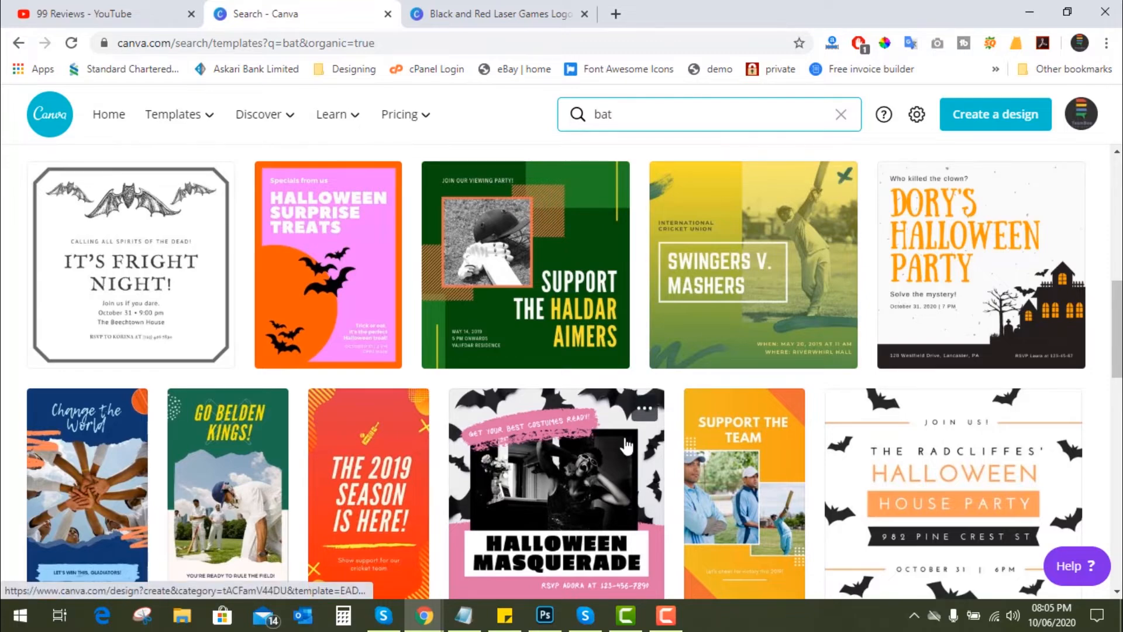
- Browse the bat templates and open the white "Halloween House Party" design with black bats around its border
scroll(632, 442, down, 4)
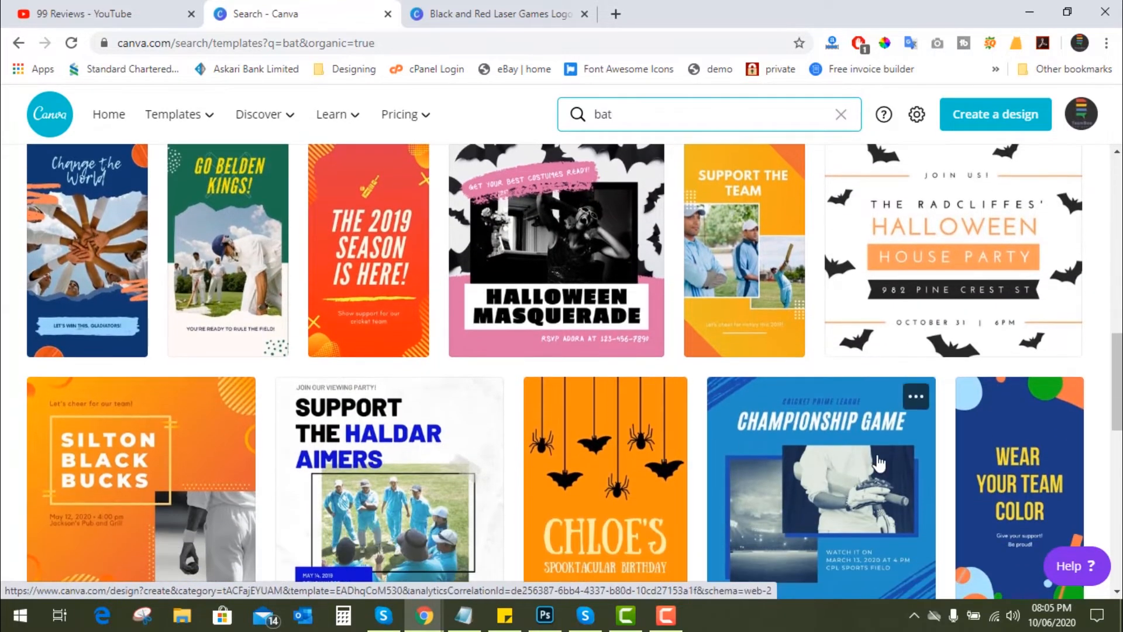
scroll(884, 468, up, 3)
scroll(883, 468, down, 1)
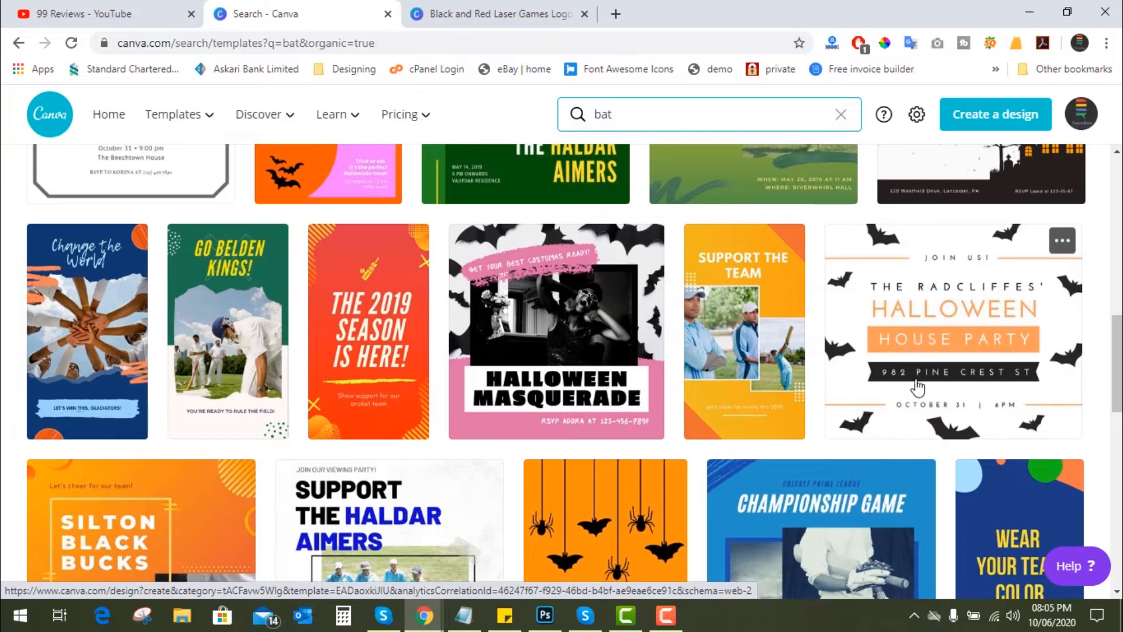
click(920, 356)
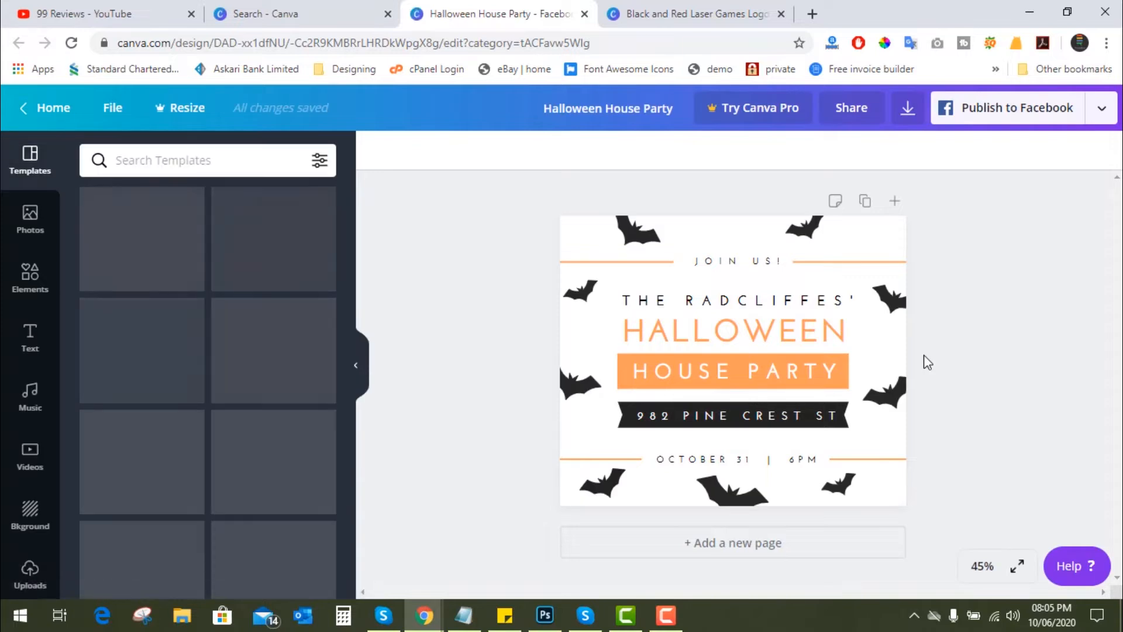
- Copy the bat at the upper left of the Halloween design and paste it into the "BIG BAT" logo design
click(885, 401)
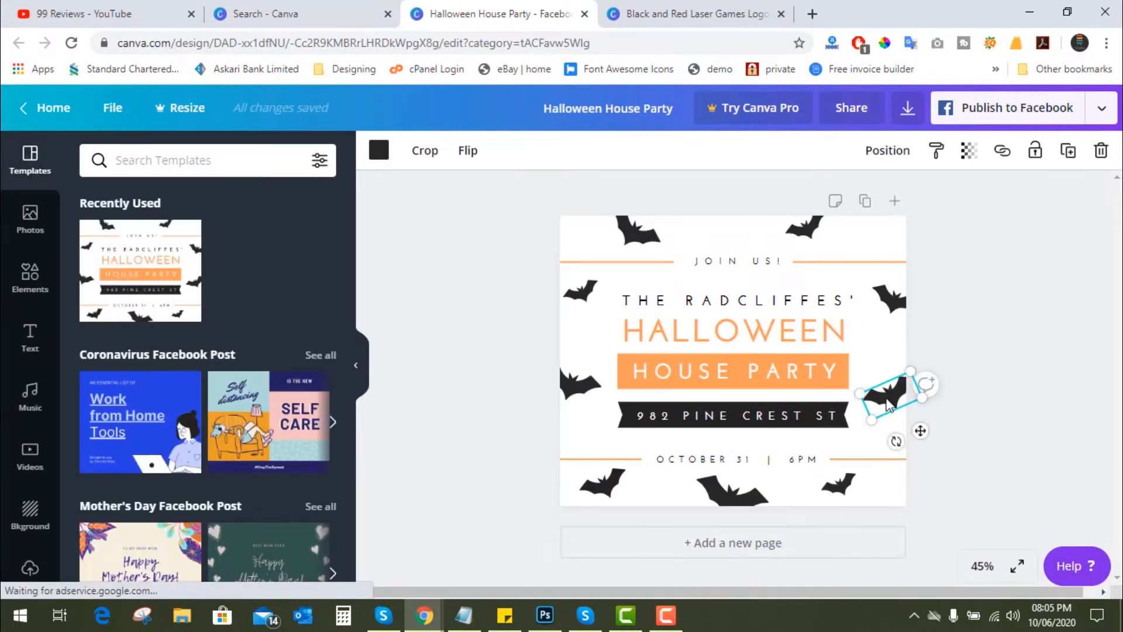
click(806, 237)
click(635, 231)
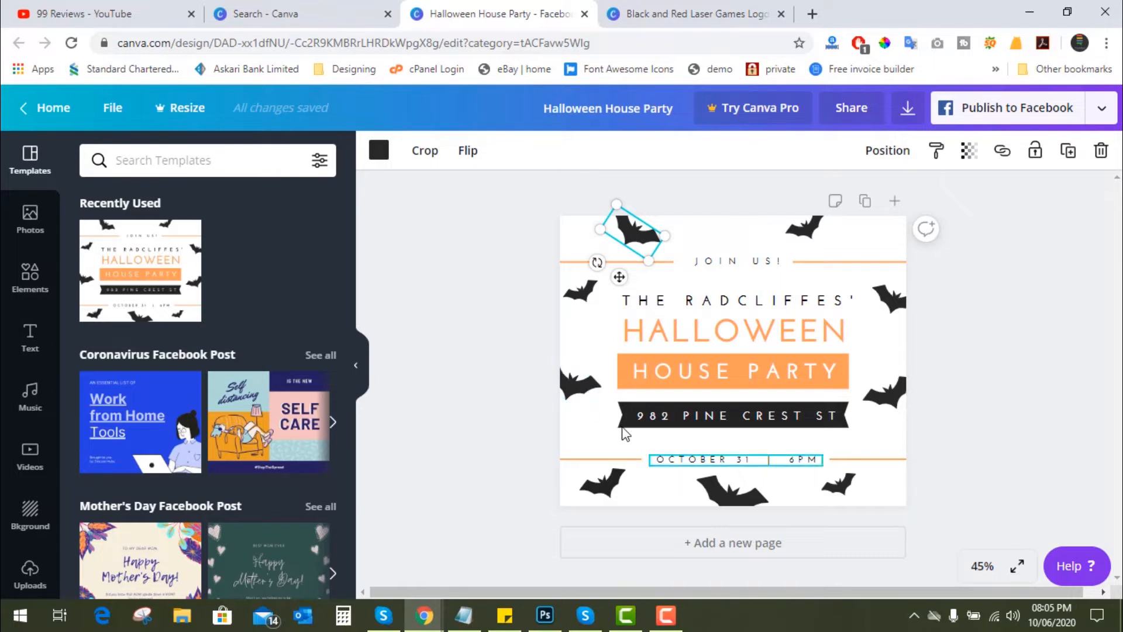
right_click(636, 243)
click(661, 264)
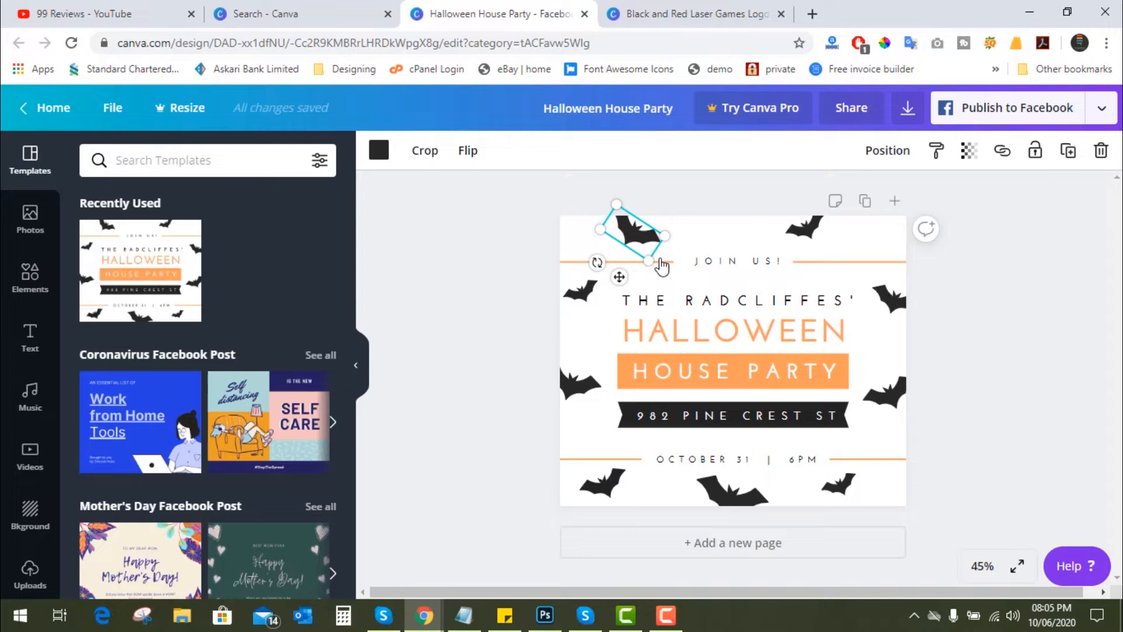
click(673, 27)
click(651, 265)
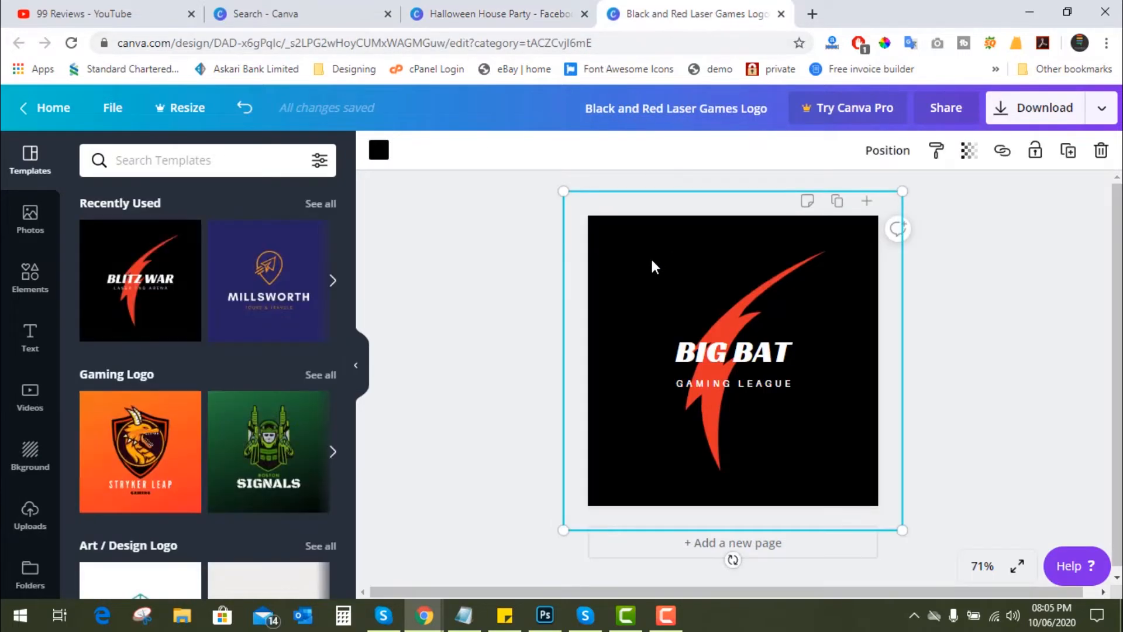
right_click(654, 266)
click(690, 311)
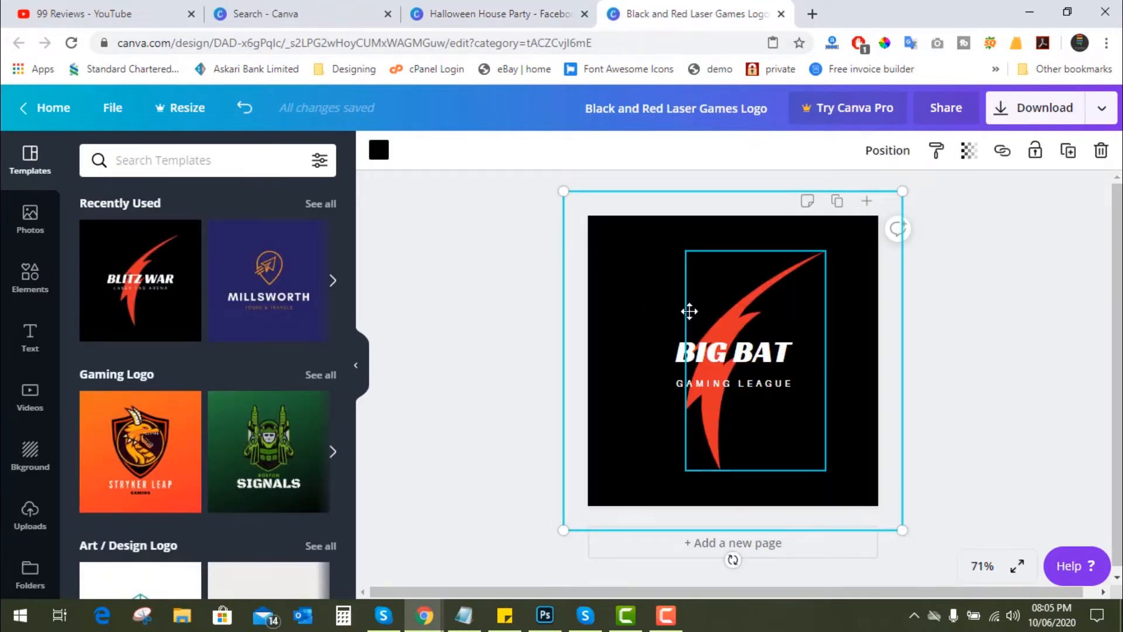
- Delete the logo's black background rectangle and rotate the pasted bat until it is level
click(597, 240)
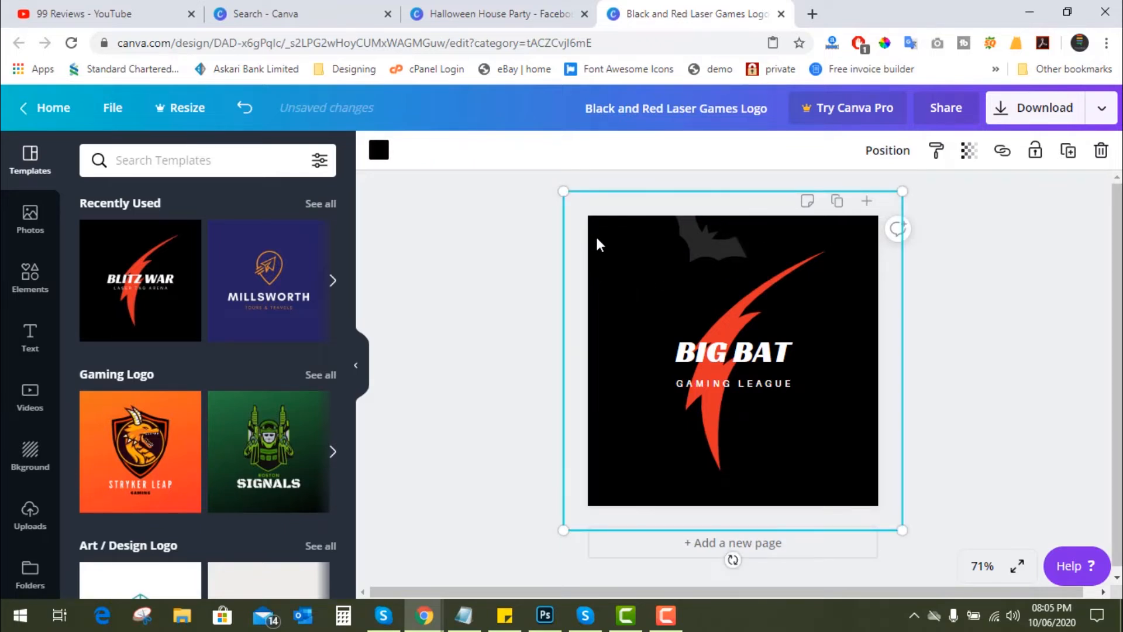
key(Delete)
click(702, 250)
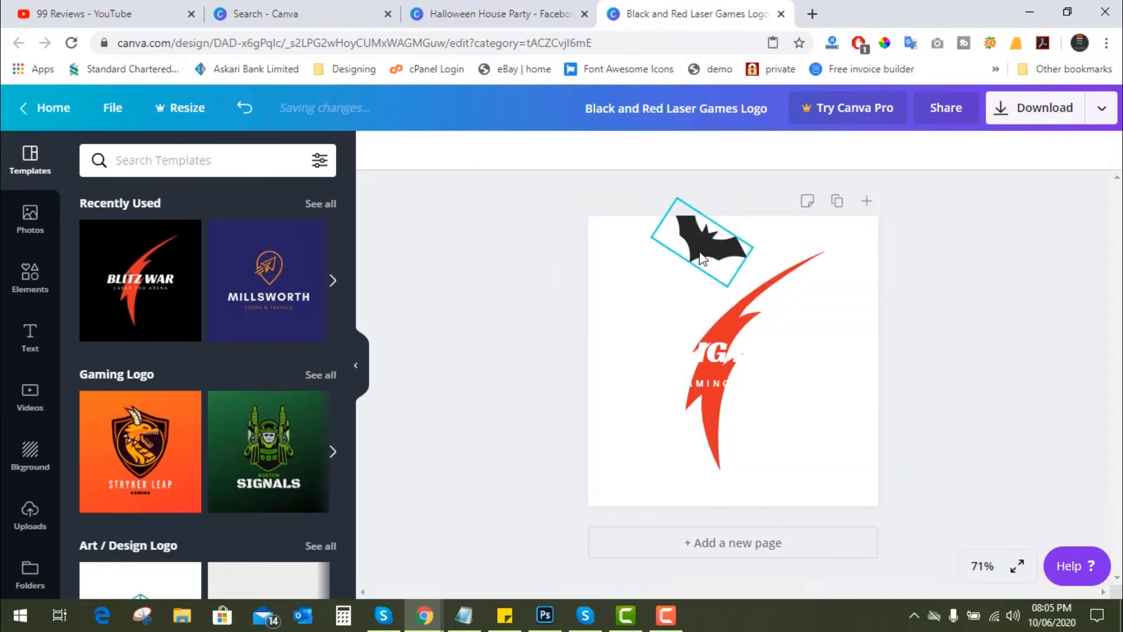
drag(702, 250, 689, 323)
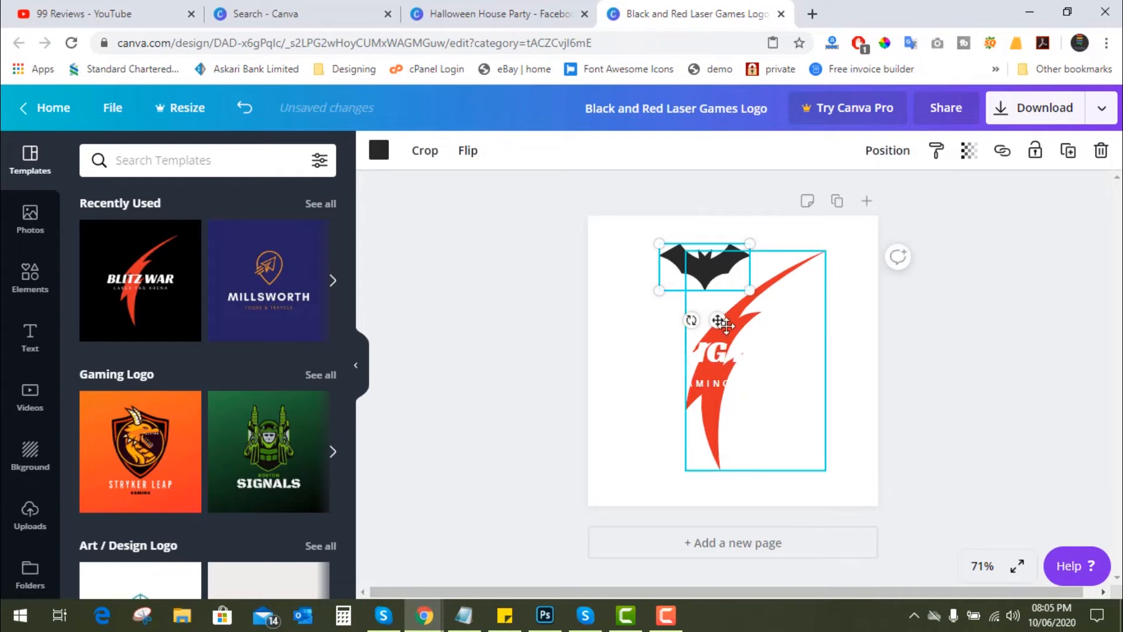
- Recolour the bat with the document's red and delete the large red slash shape
click(794, 279)
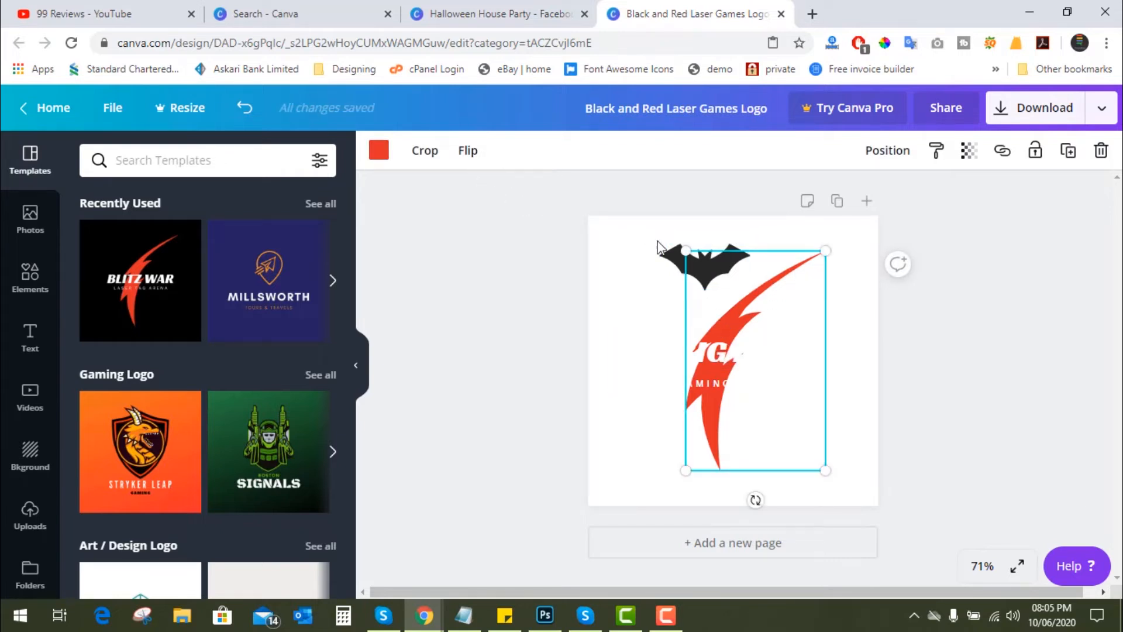
click(676, 261)
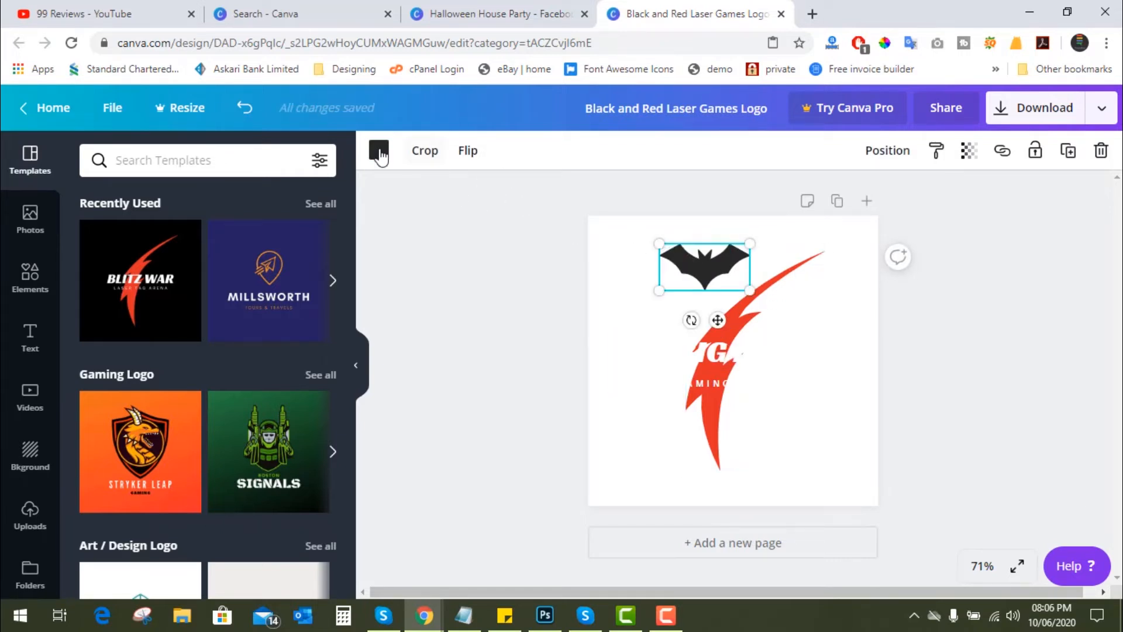
click(379, 151)
click(146, 319)
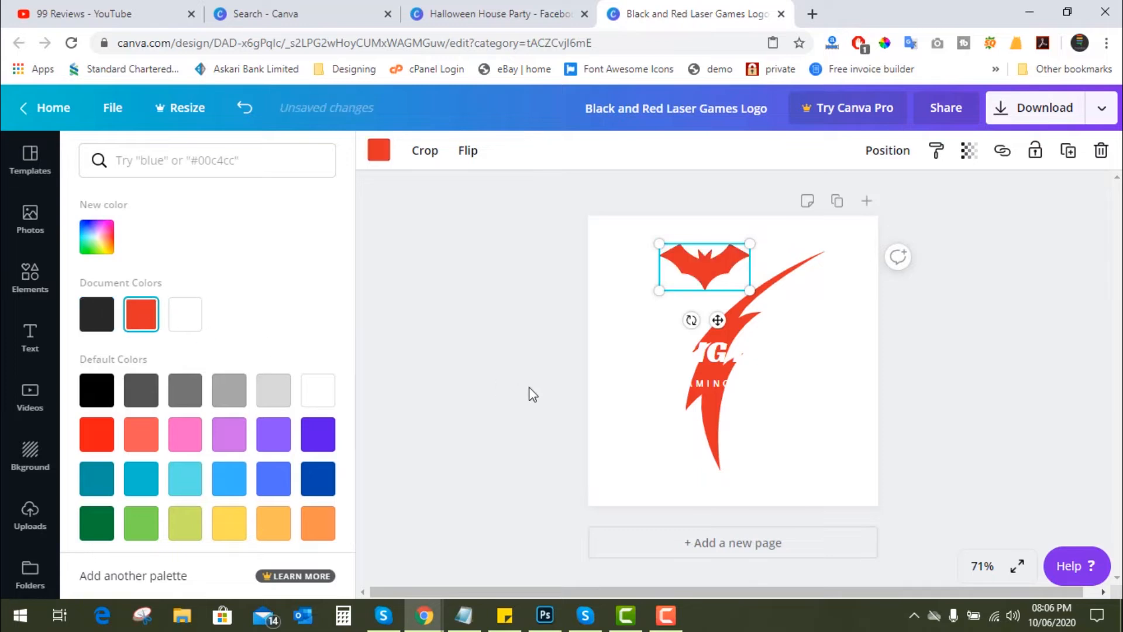
key(Escape)
click(807, 293)
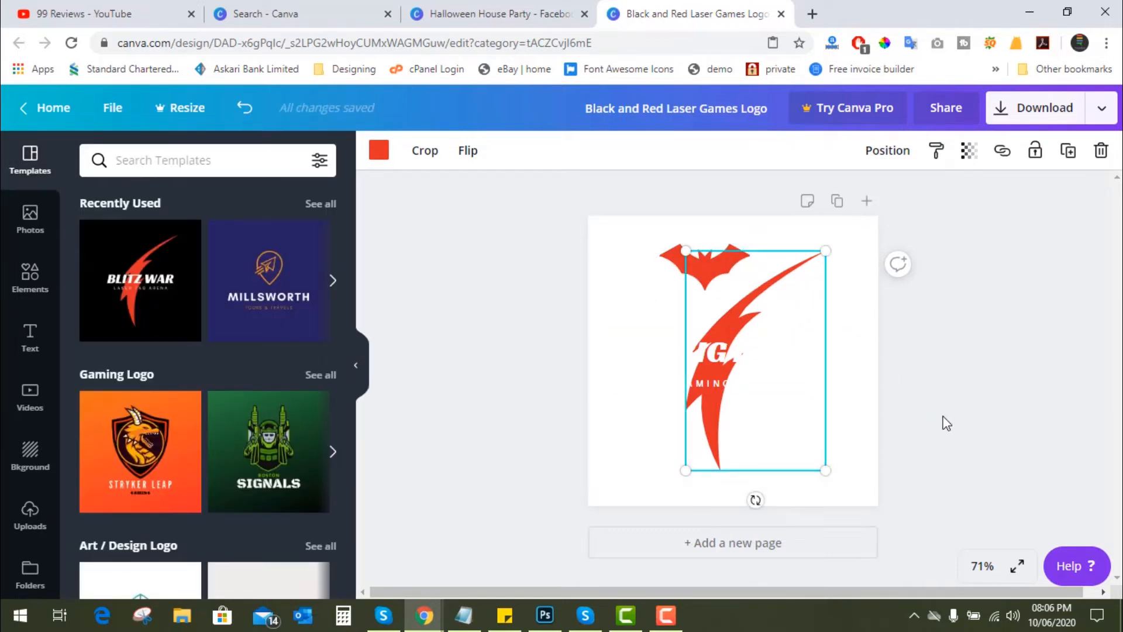
key(Delete)
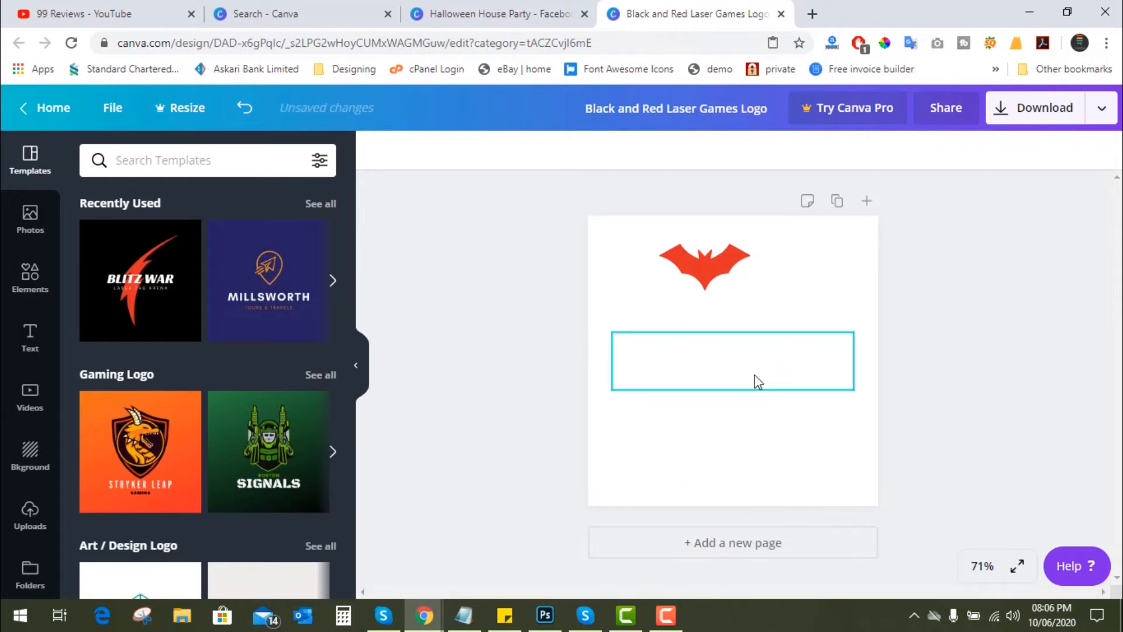
- Set the "BIG BAT" title's text colour to dark blue
drag(604, 295, 721, 462)
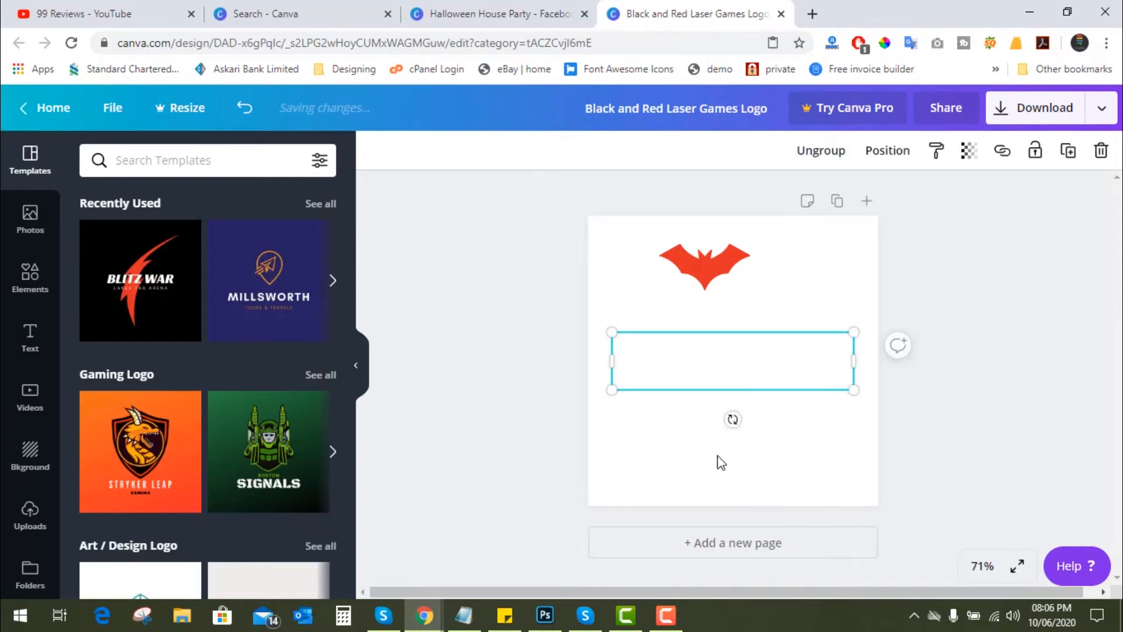
click(729, 366)
click(586, 151)
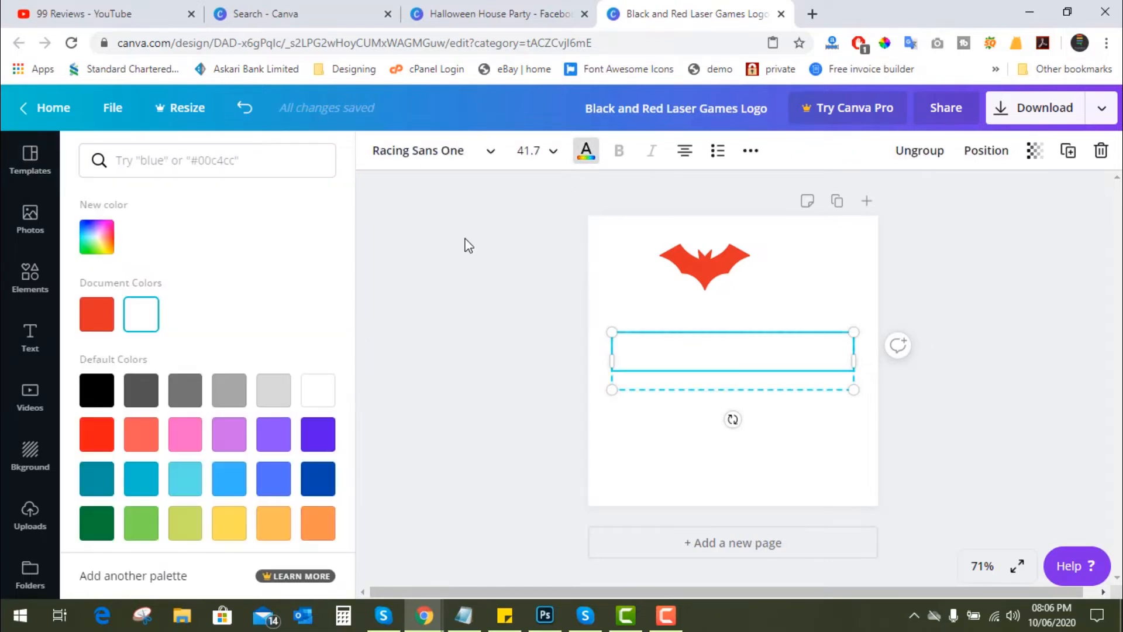
click(319, 526)
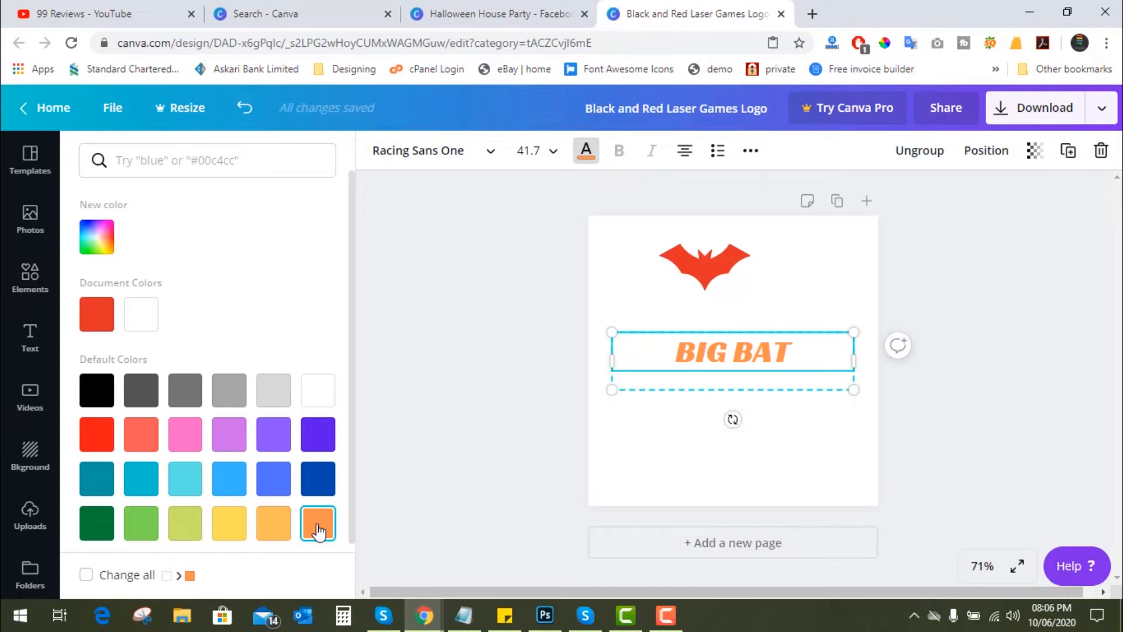
click(317, 478)
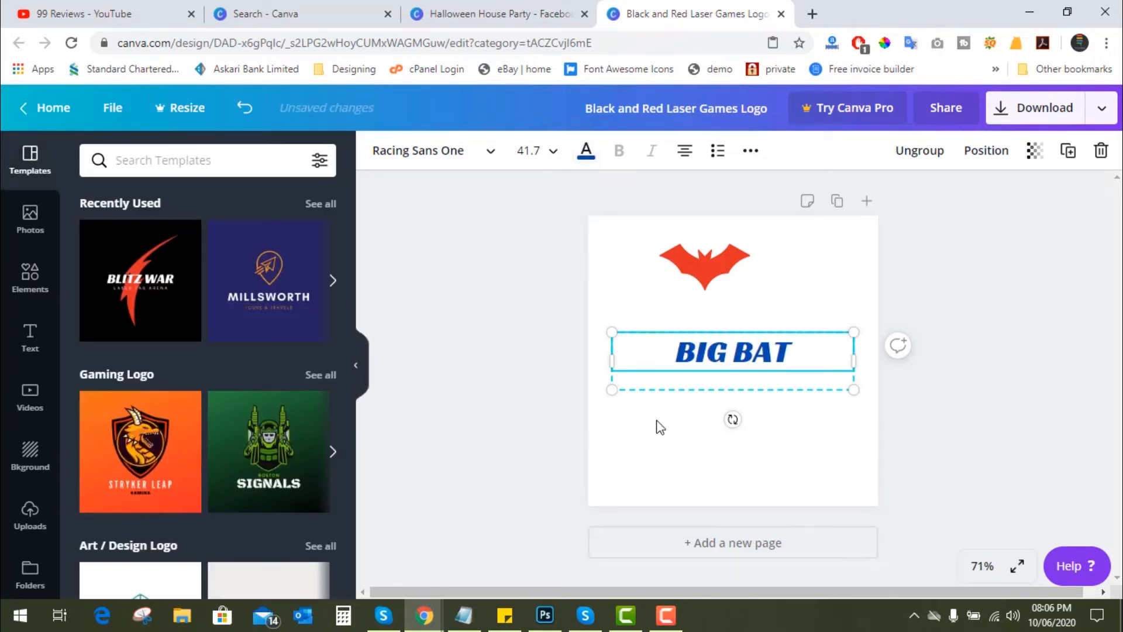
- Set the "GAMING LEAGUE" tagline's text colour to dark green
click(729, 381)
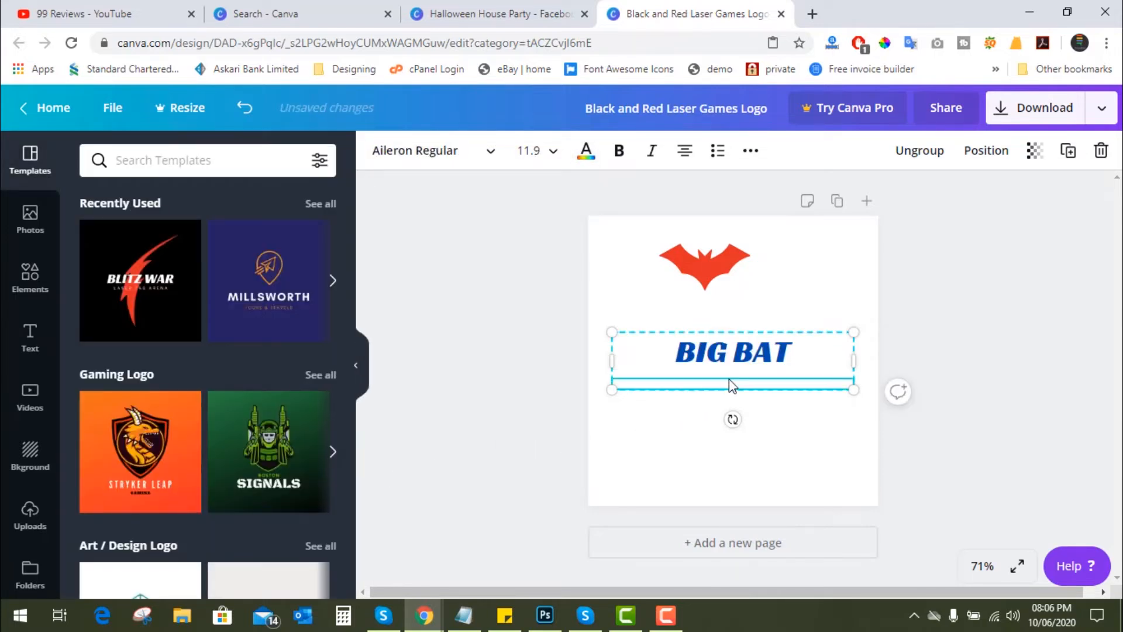
click(587, 153)
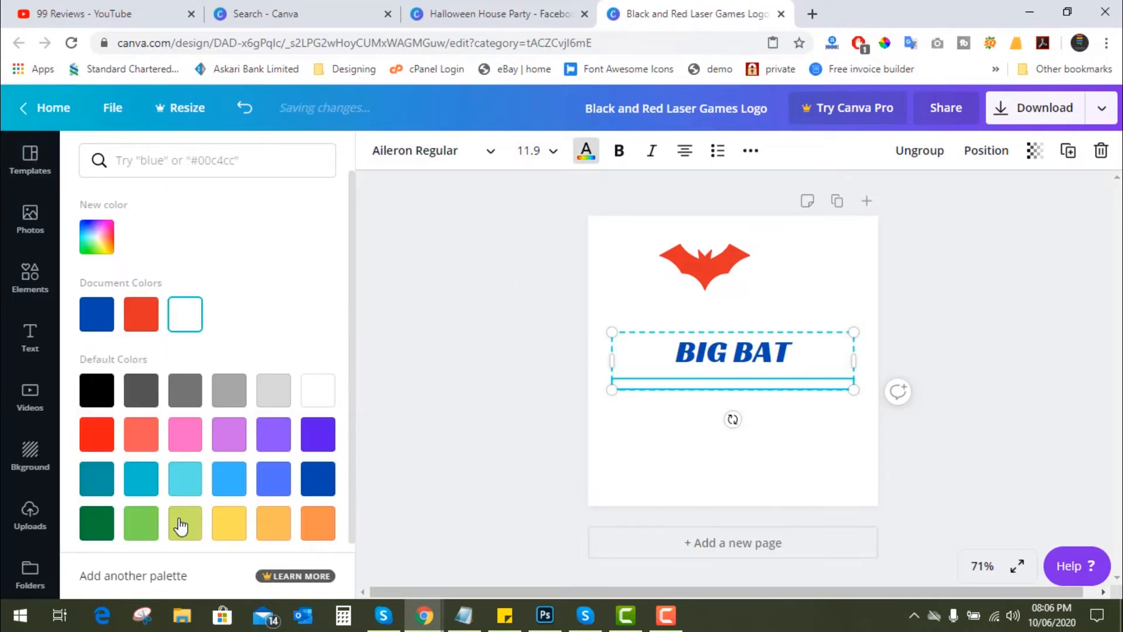
click(98, 530)
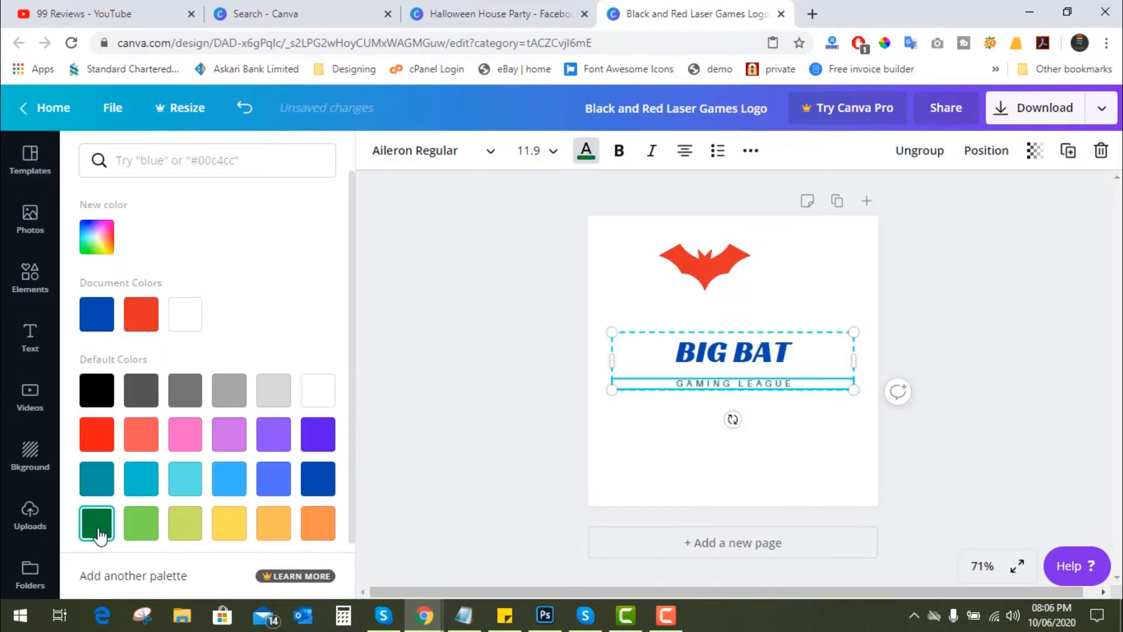
click(519, 454)
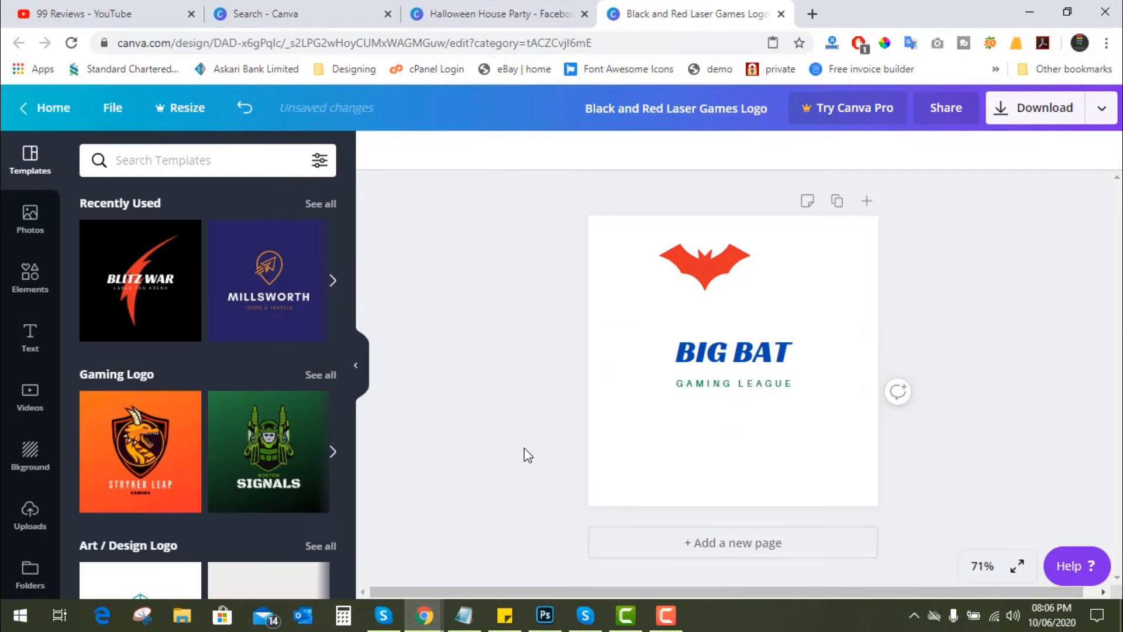
- Enlarge the red bat to nearly twice its width and centre it directly above the "BIG BAT" title
click(707, 264)
drag(707, 264, 723, 282)
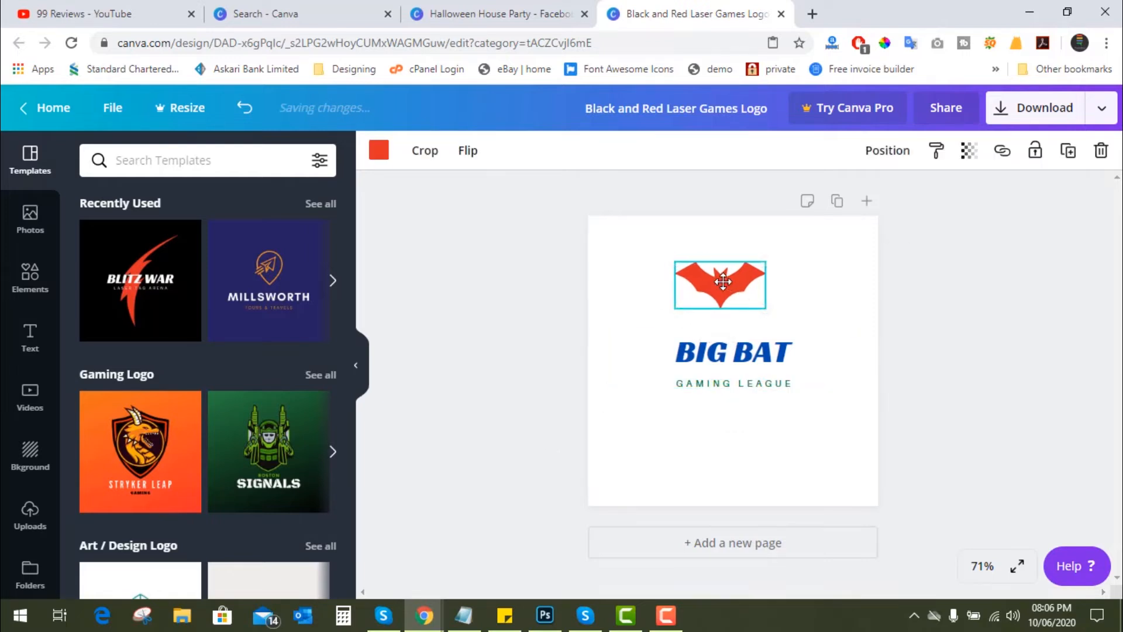
drag(767, 313, 835, 345)
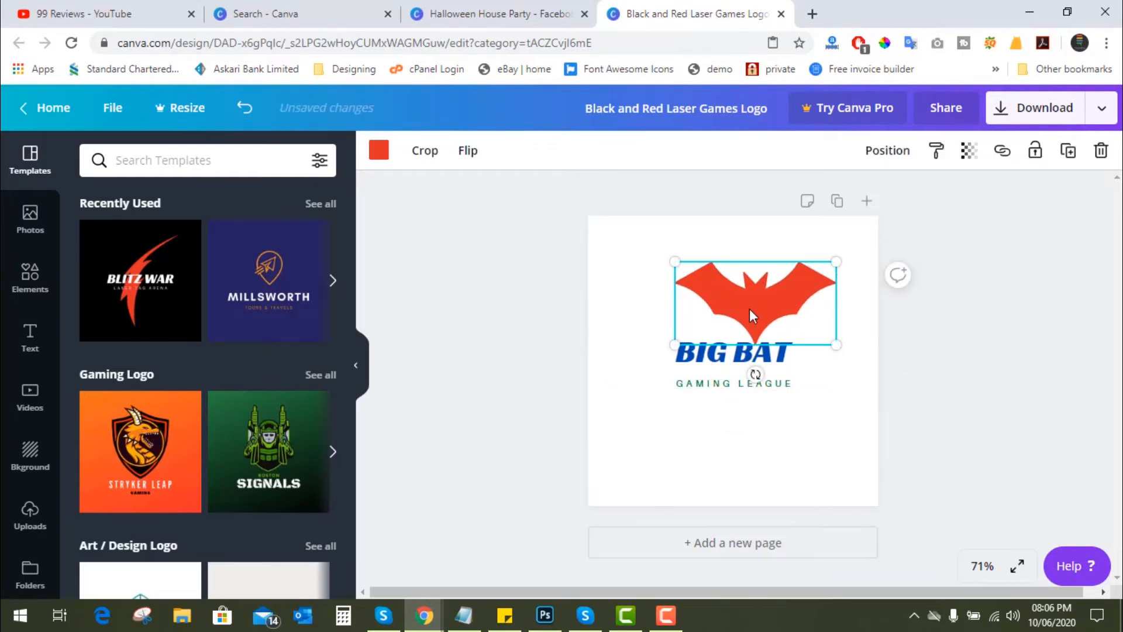
drag(748, 309, 724, 297)
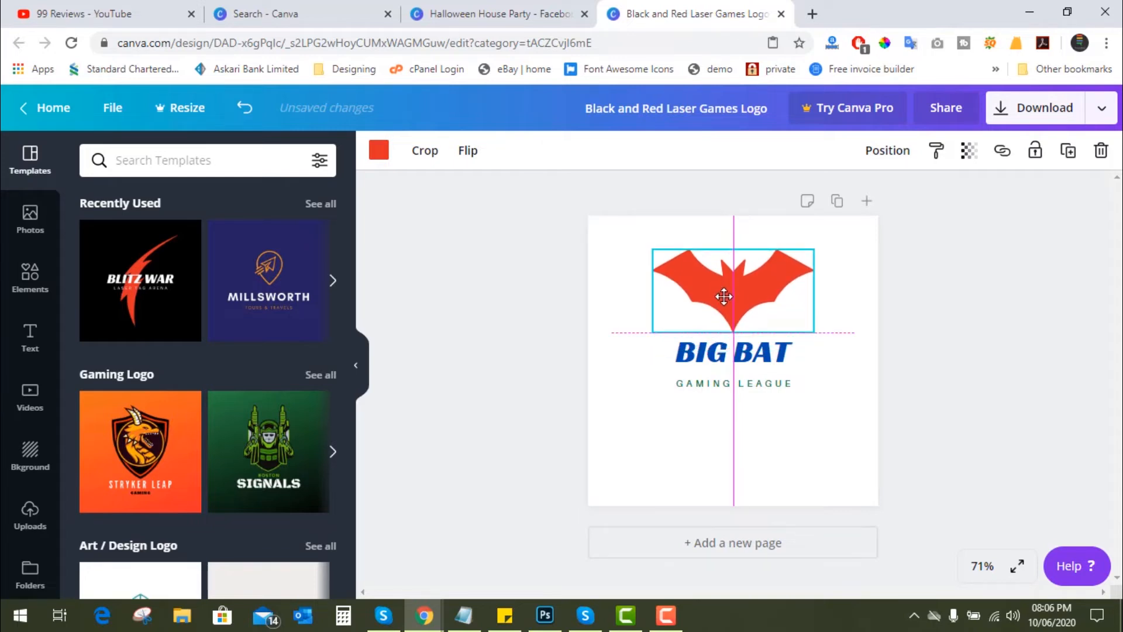
click(973, 416)
- Move the bat and both text lines down together to the middle of the page
drag(623, 227, 787, 398)
drag(729, 293, 731, 334)
click(971, 350)
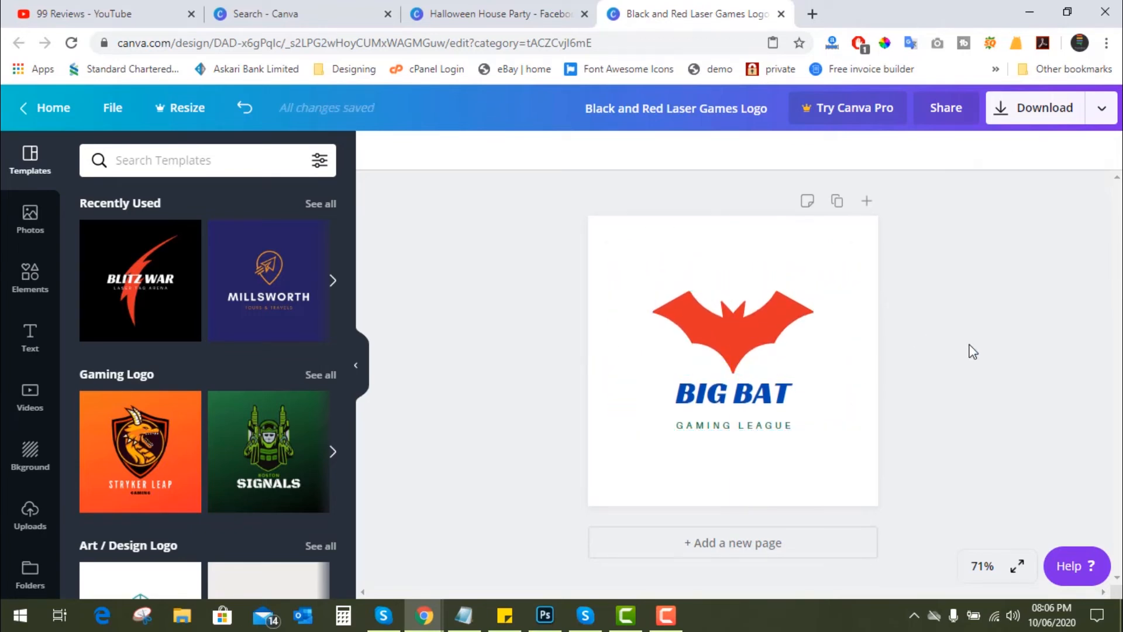
- Open the PNG download options, try to enable a transparent background, and dismiss the Canva Pro offer
click(1035, 121)
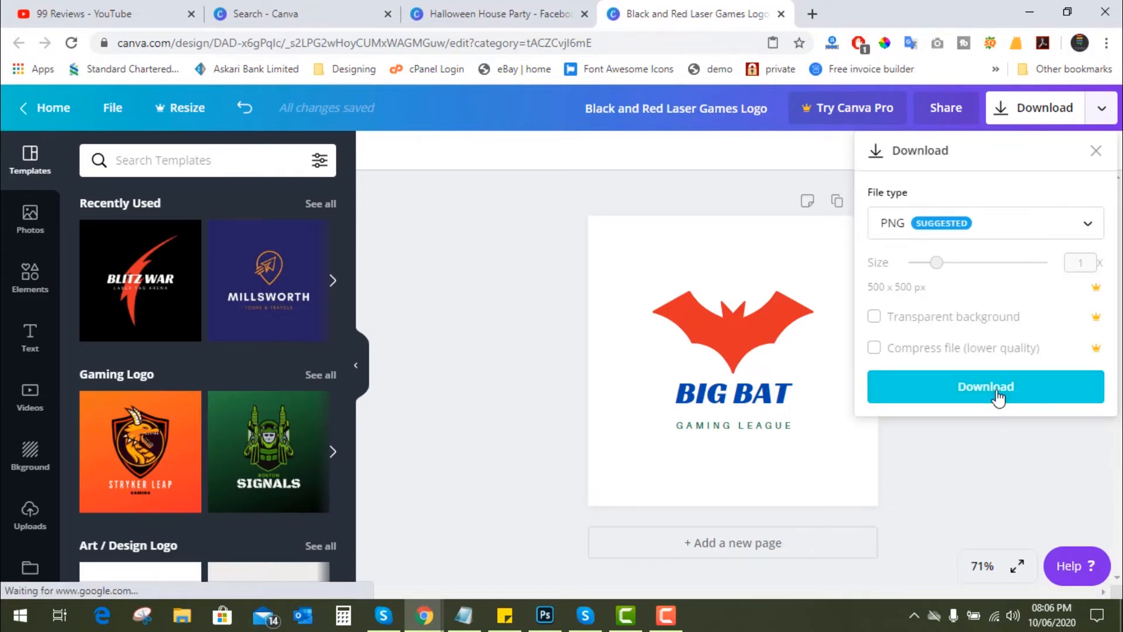
click(875, 322)
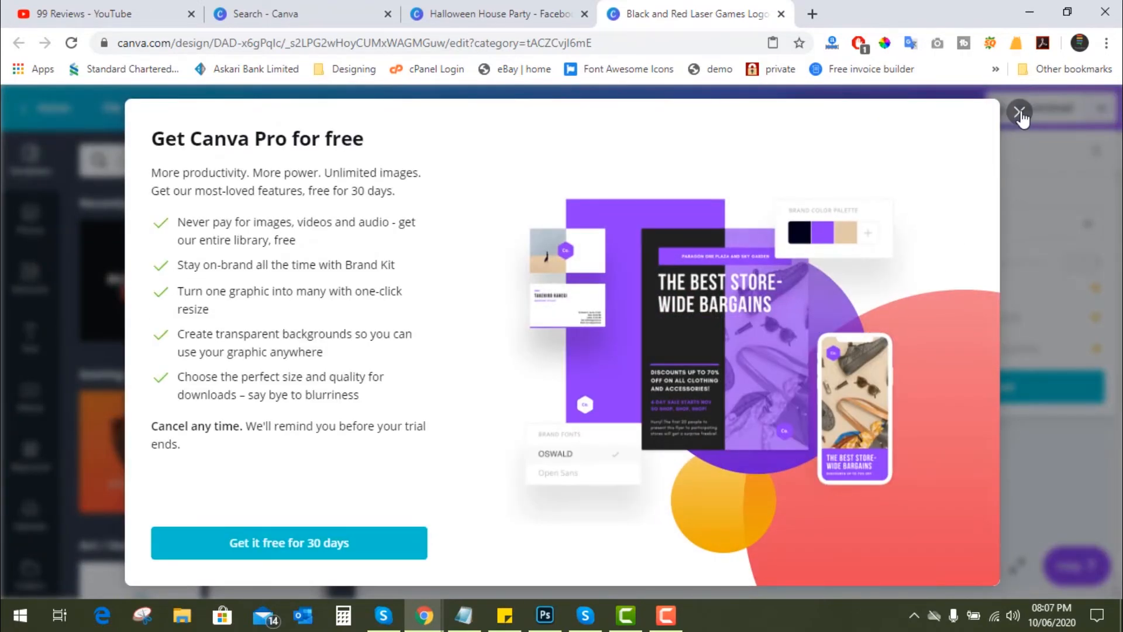
click(1019, 112)
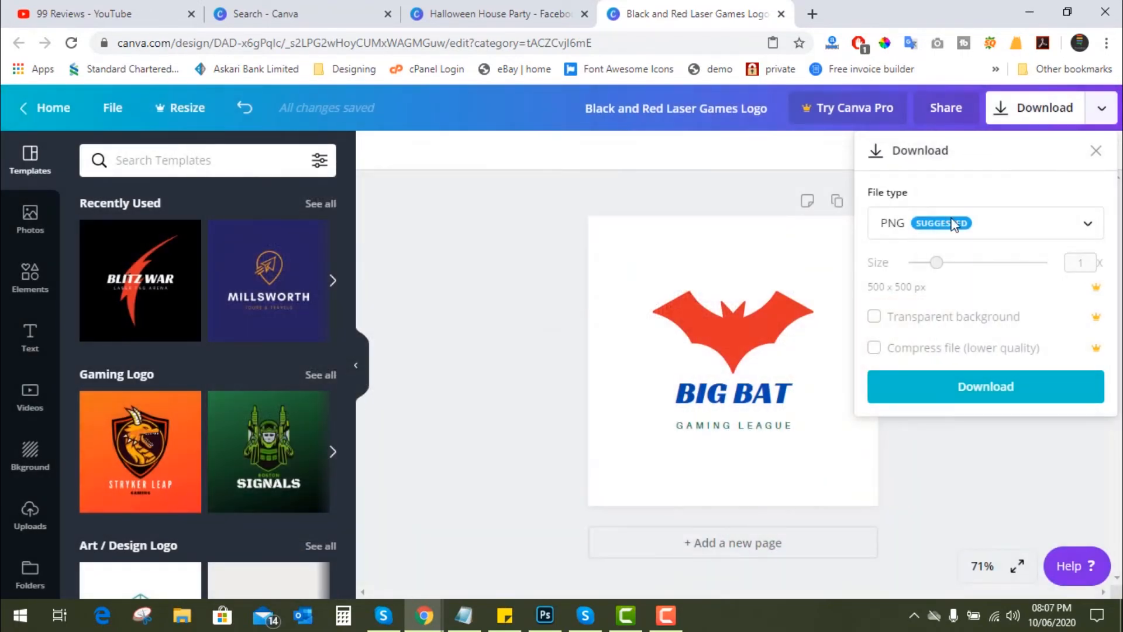
- Download the "BIG BAT" logo as a PNG, dismissing the Canva Pro offer, and check the downloaded image
click(990, 395)
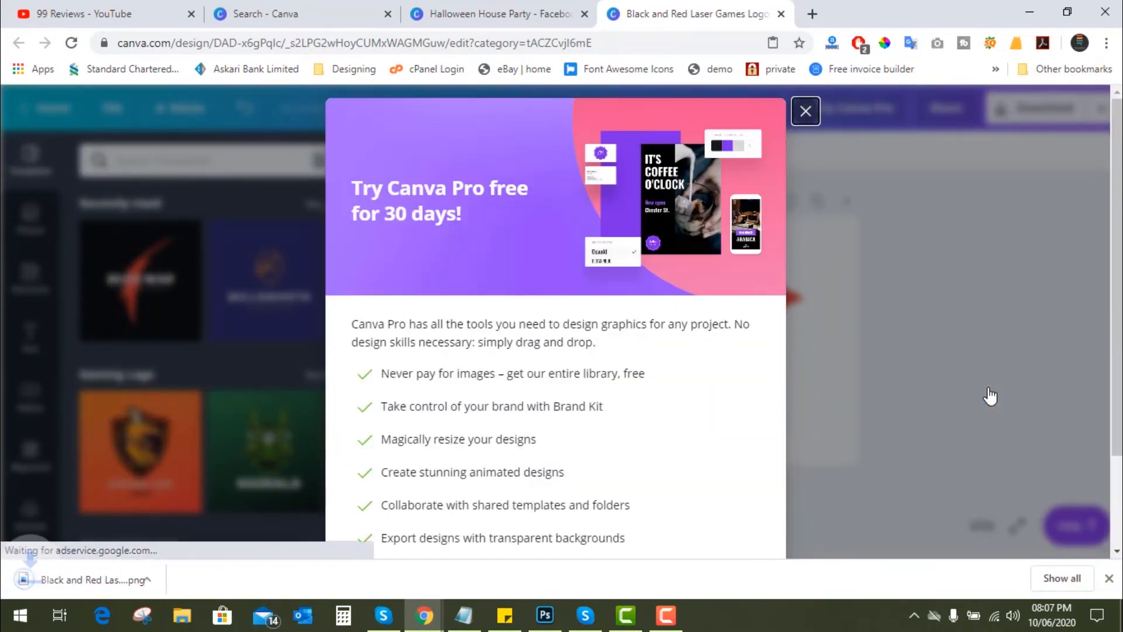
click(806, 113)
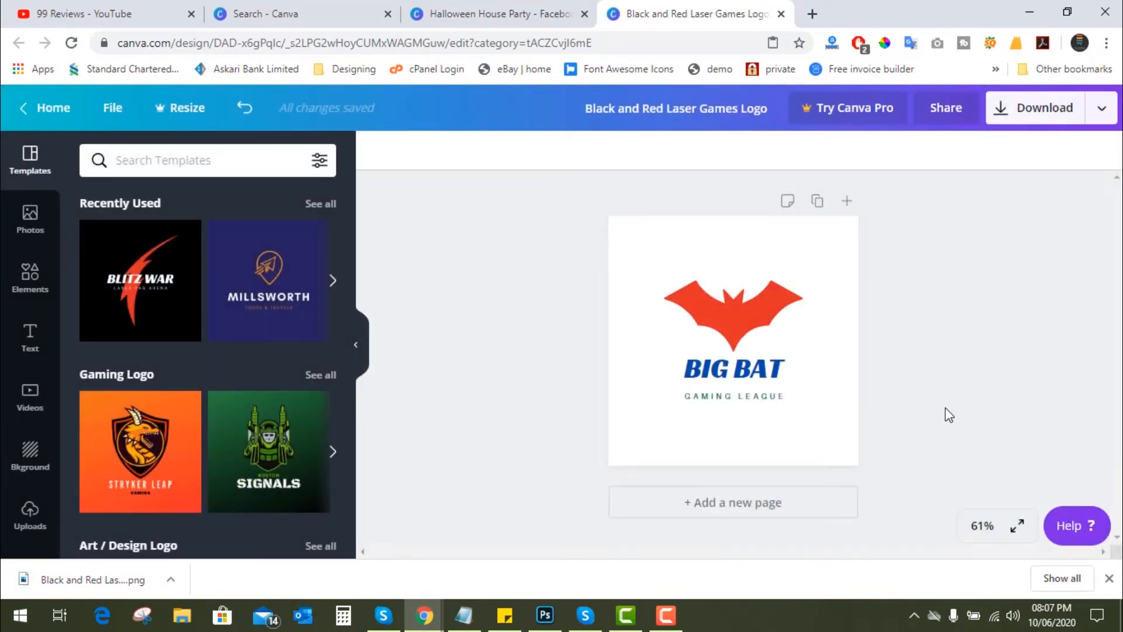
click(120, 580)
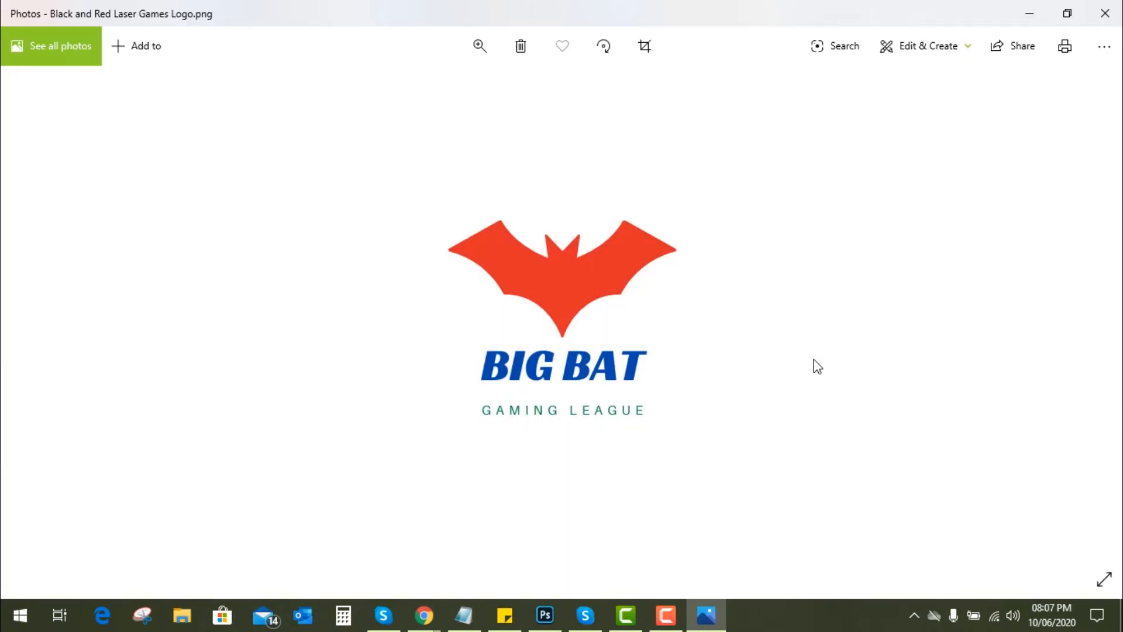
click(1100, 21)
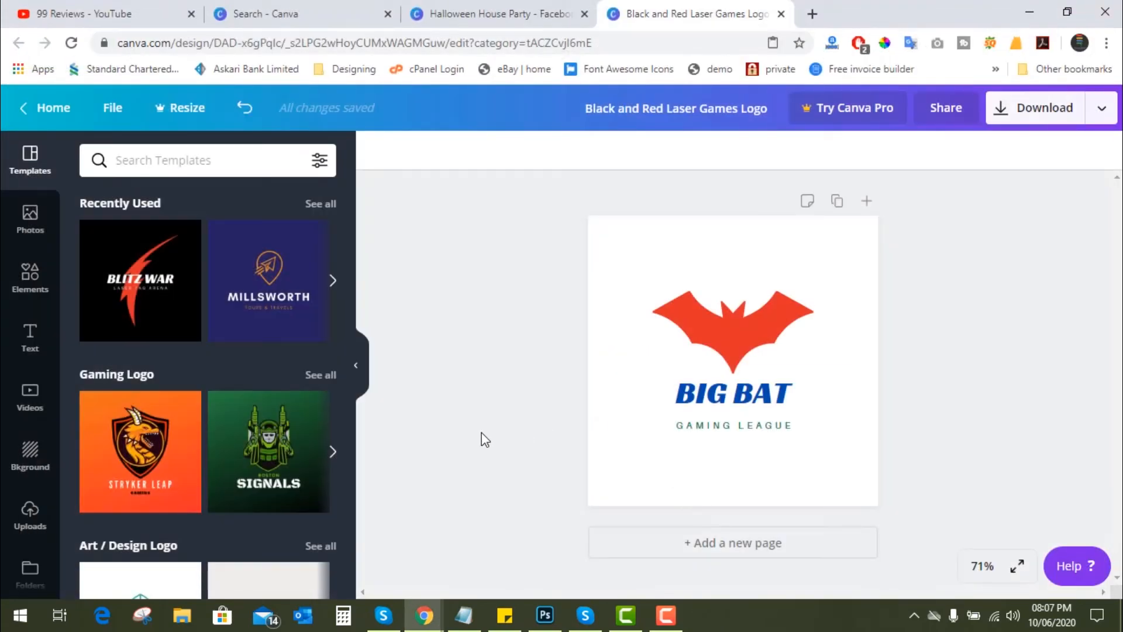
- Open "Black and Red Laser Games Logo.png" from the Downloads folder in Photoshop
click(187, 625)
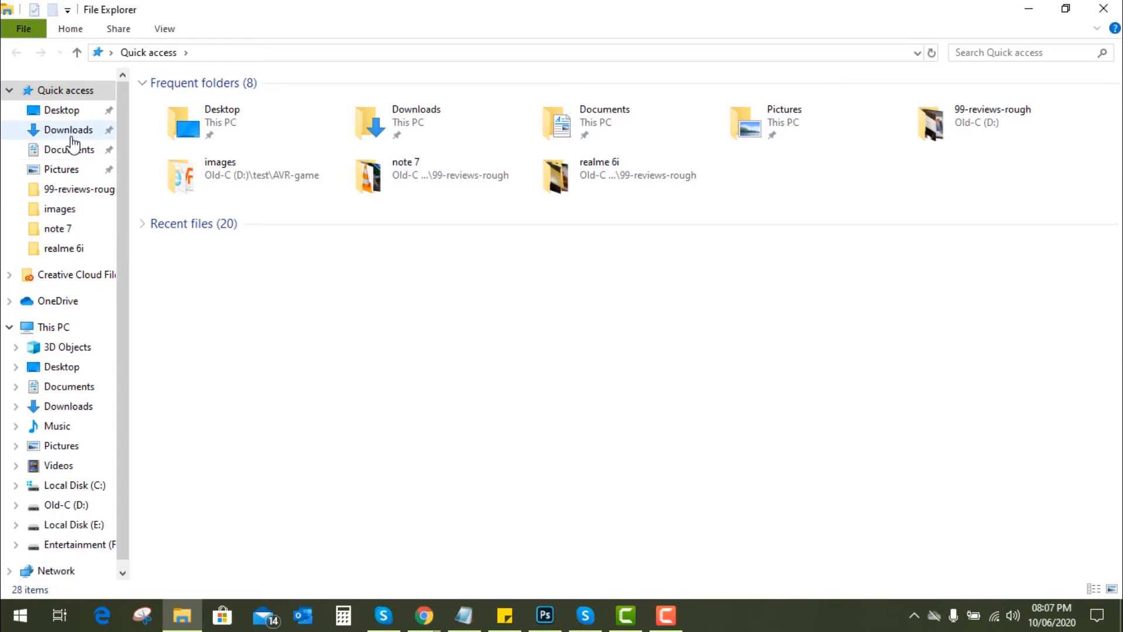
click(68, 130)
drag(220, 125, 527, 437)
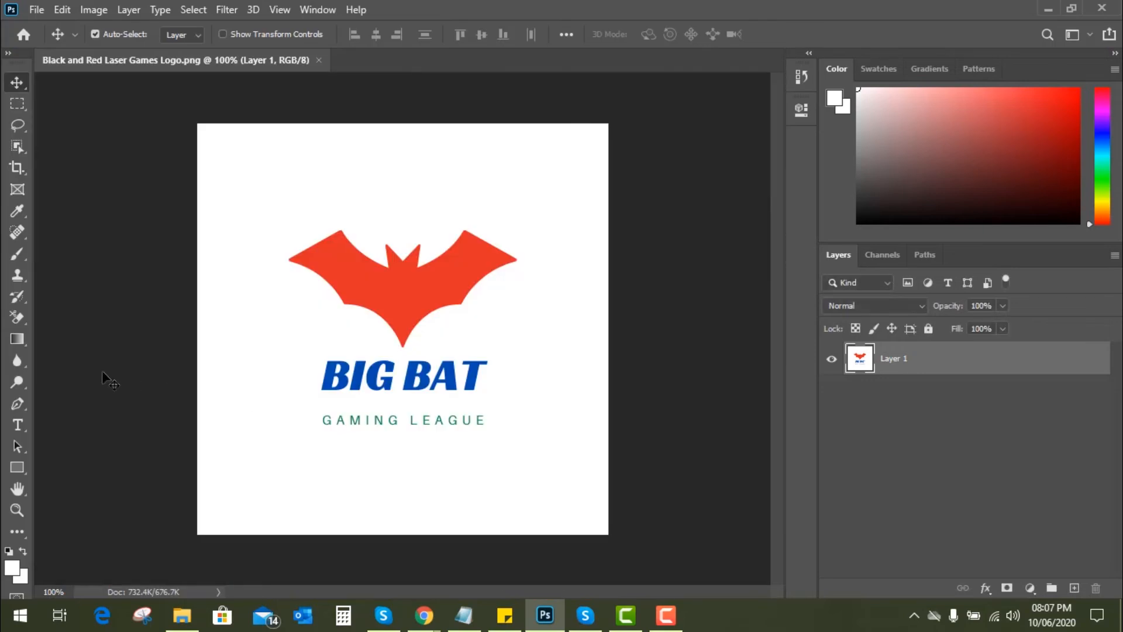
- Erase the white background around the bat and text with the Magic Eraser Tool, ending with the Move Tool active
click(18, 321)
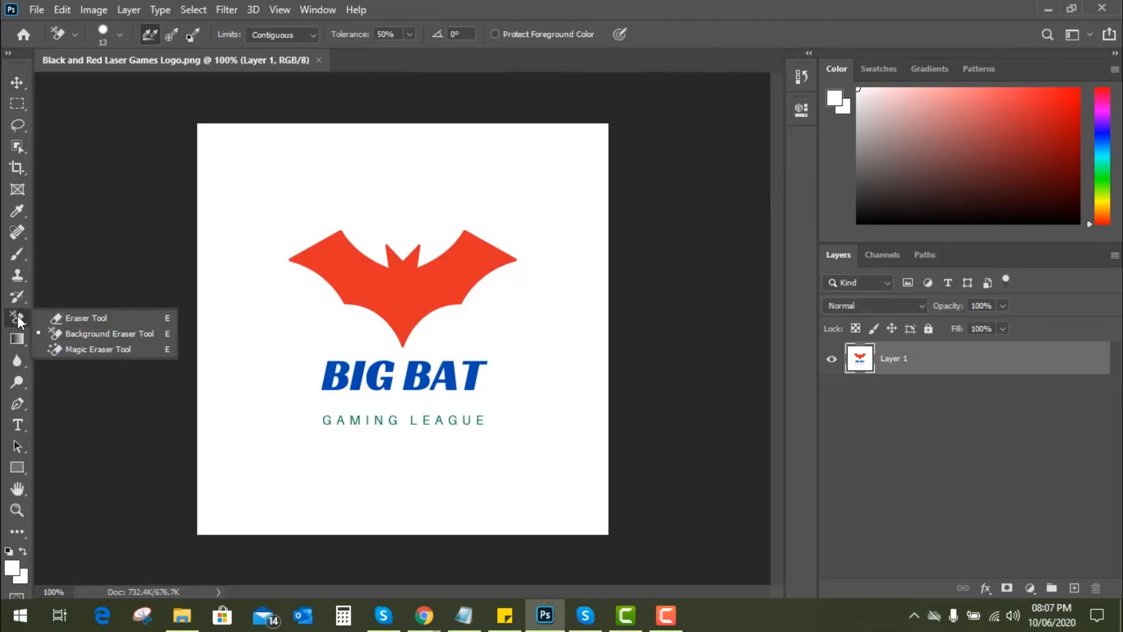
click(74, 351)
click(250, 404)
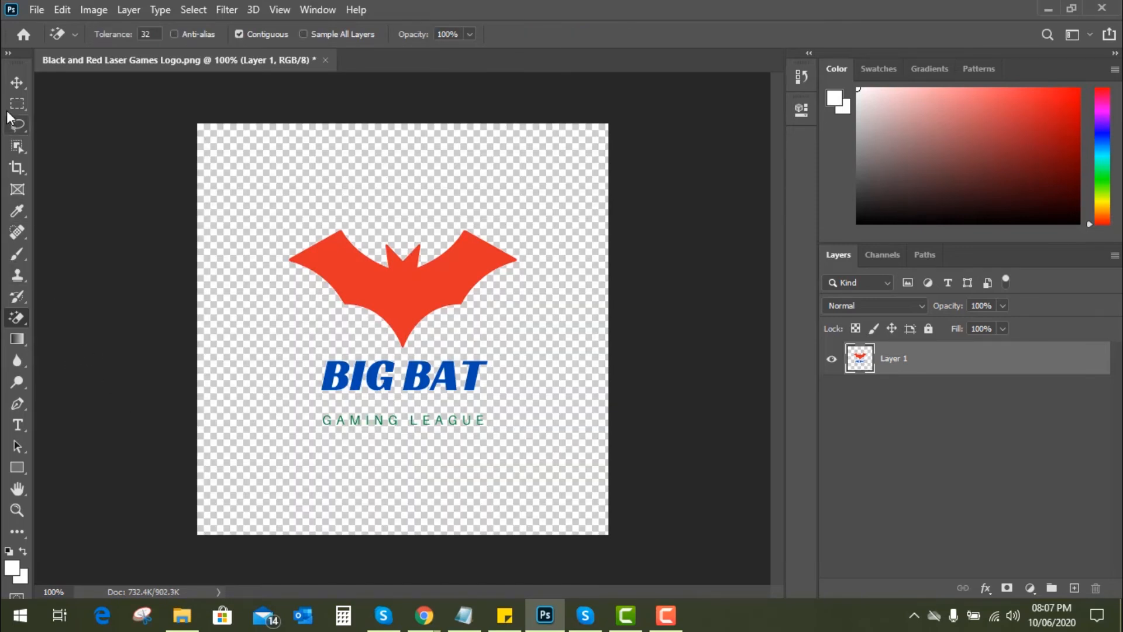
click(17, 84)
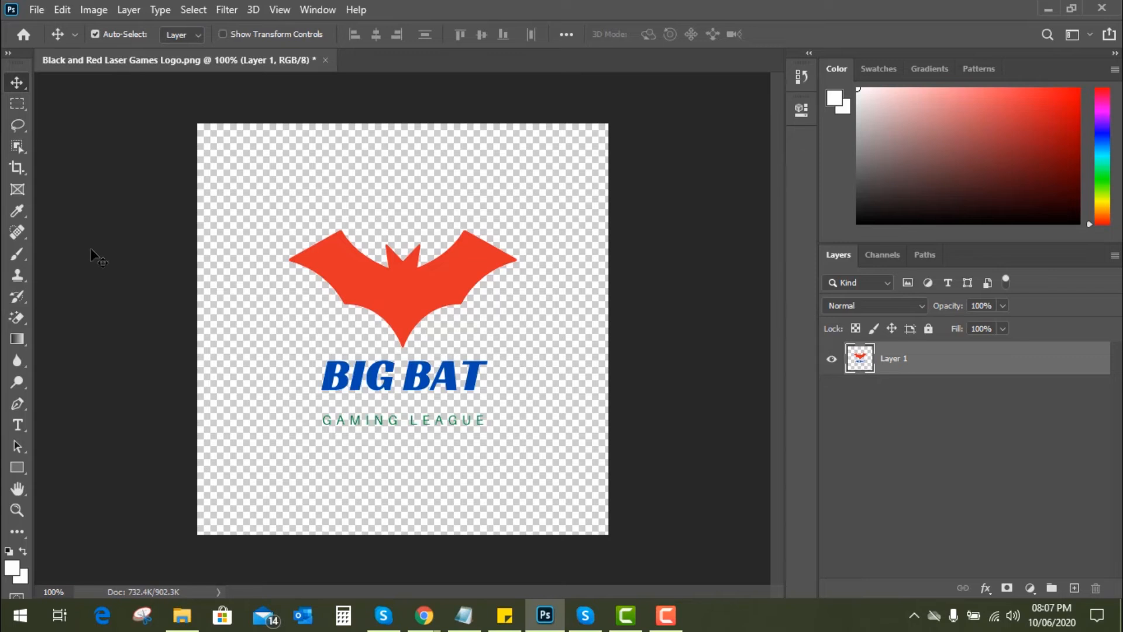
- Export the logo with Save for Web as a PNG-24 with transparency, saving it to the Desktop as "Black-and-Red-Laser-Games-Logo.png"
click(34, 11)
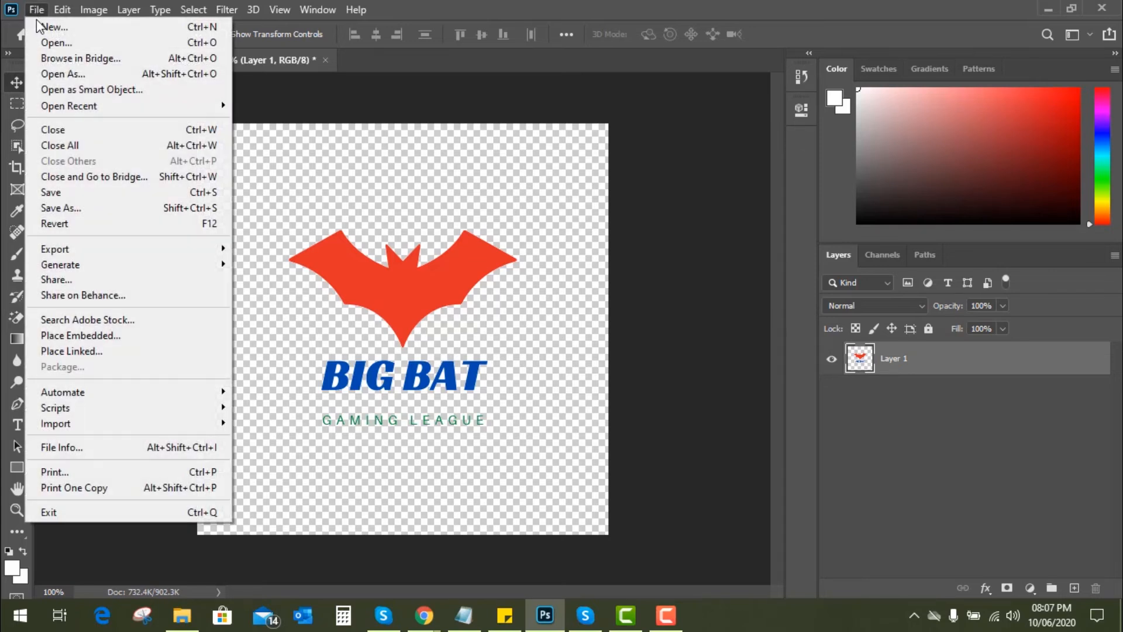
click(175, 250)
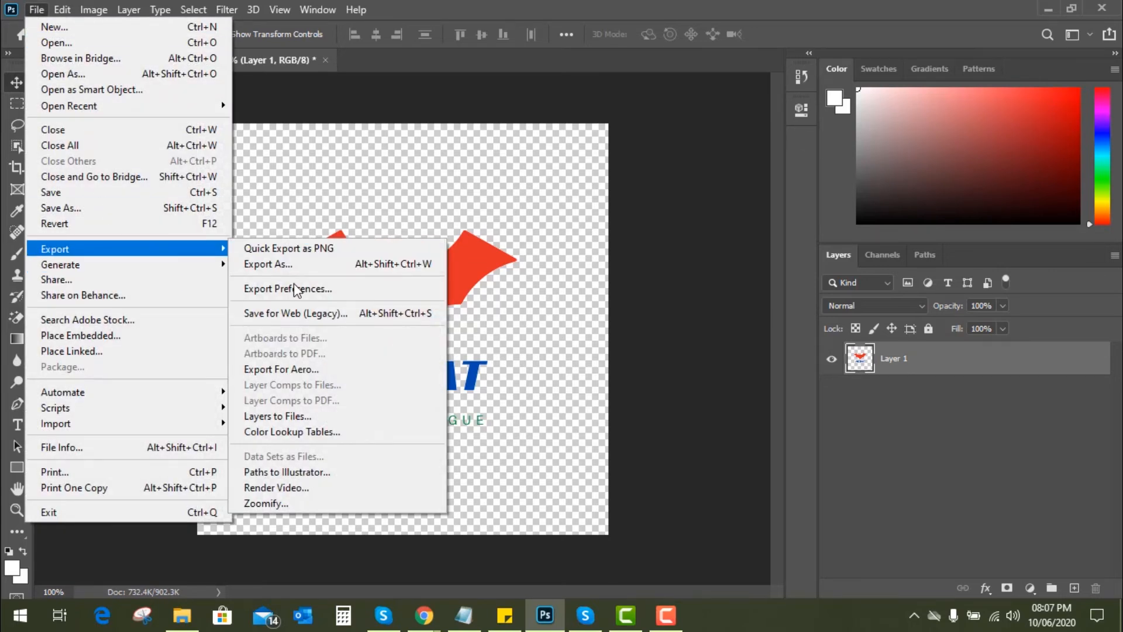
click(306, 312)
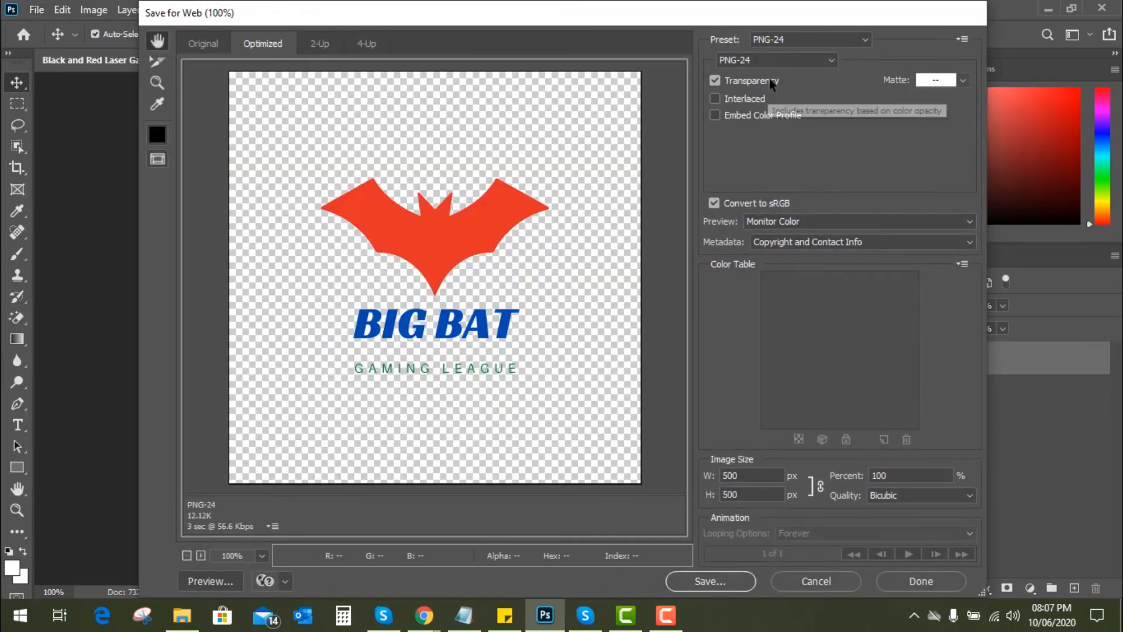
click(718, 581)
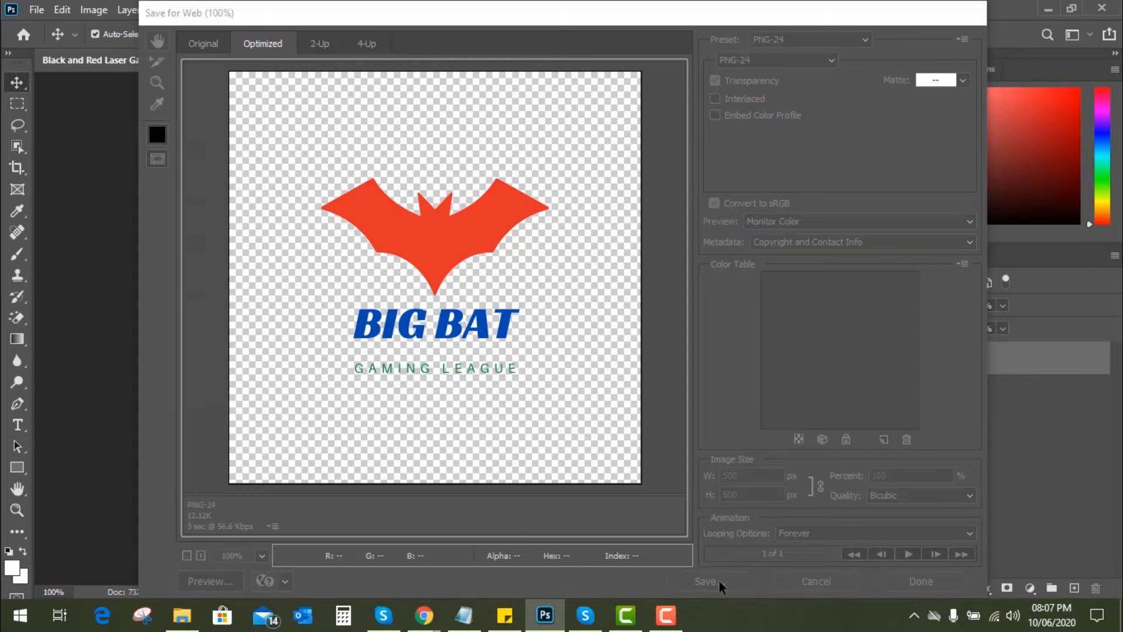
click(186, 154)
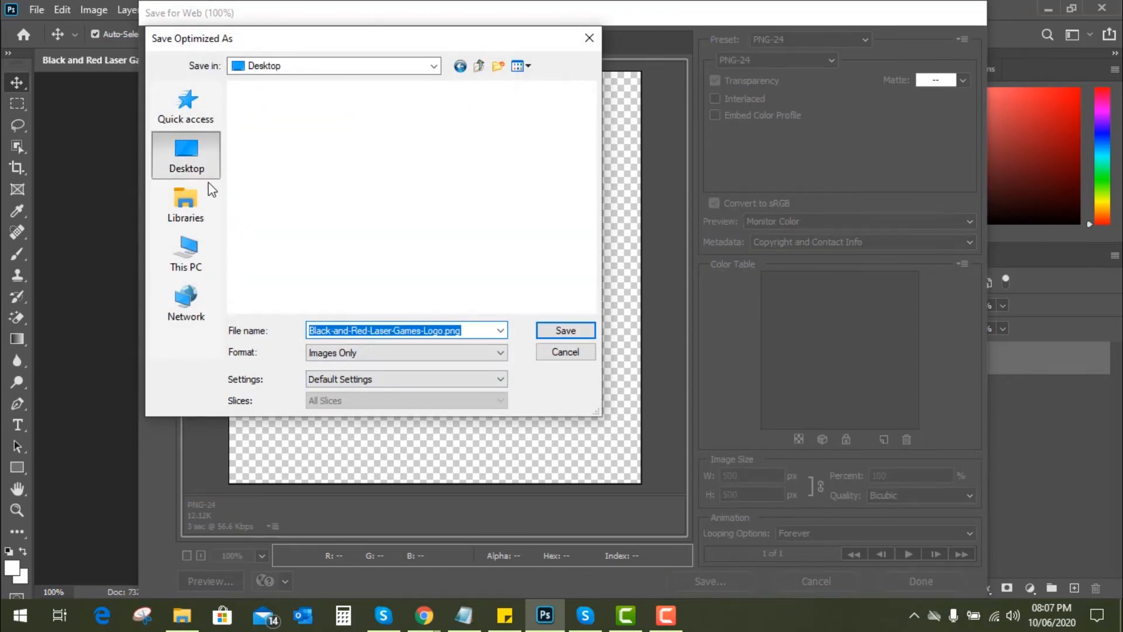
click(565, 331)
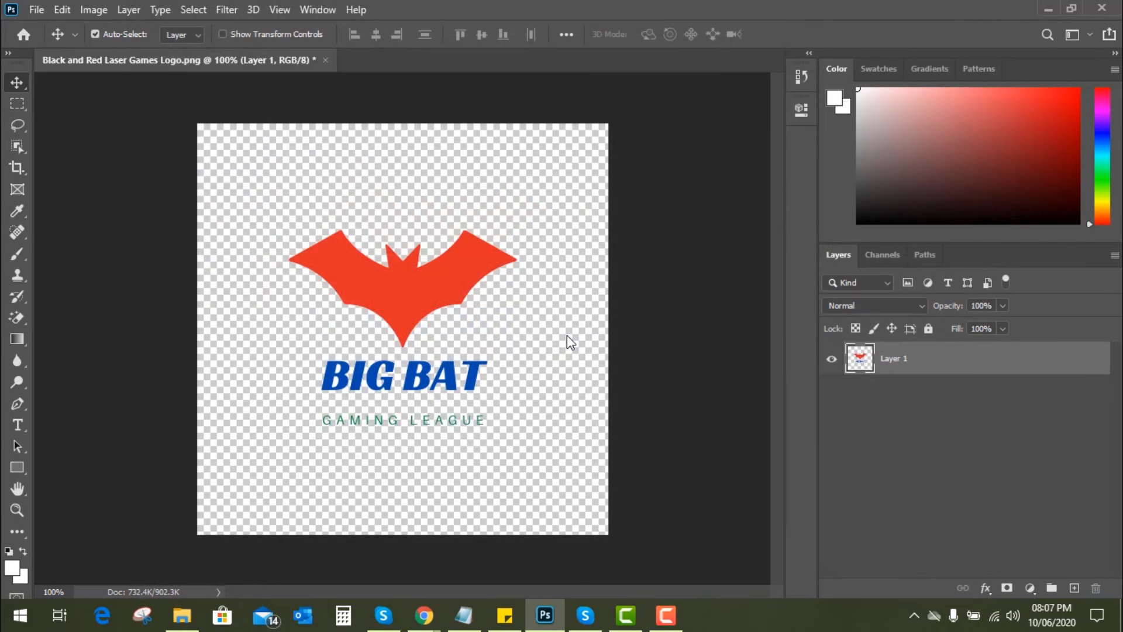
- Switch to Chrome, search Google for "online background remover" in a new tab, and open the remove.bg site
click(1048, 9)
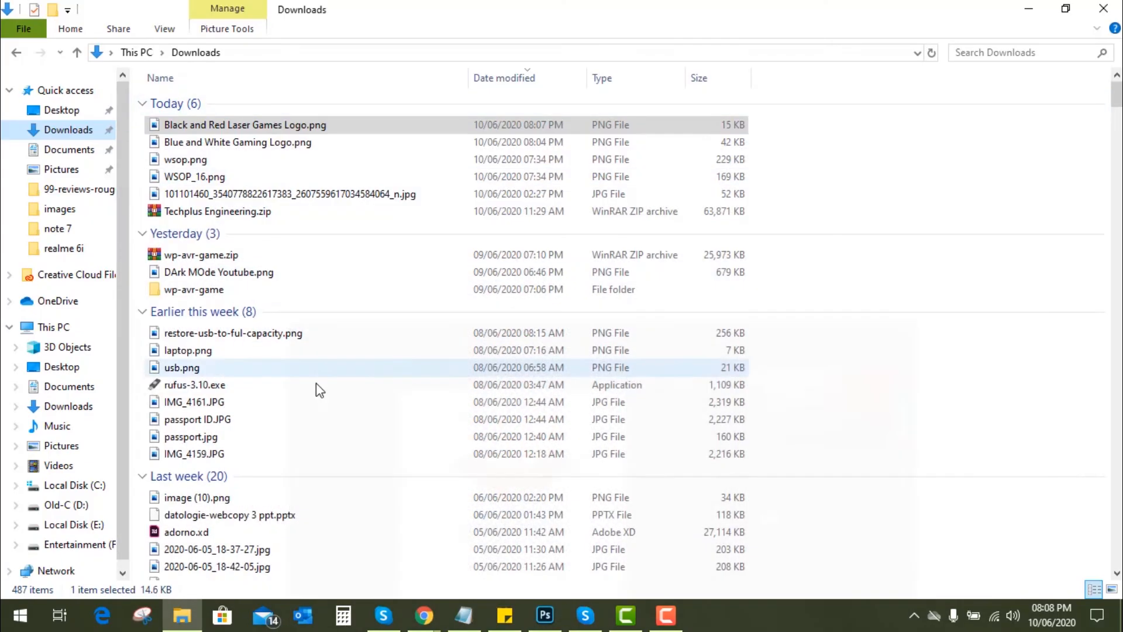
mouse_move(424, 616)
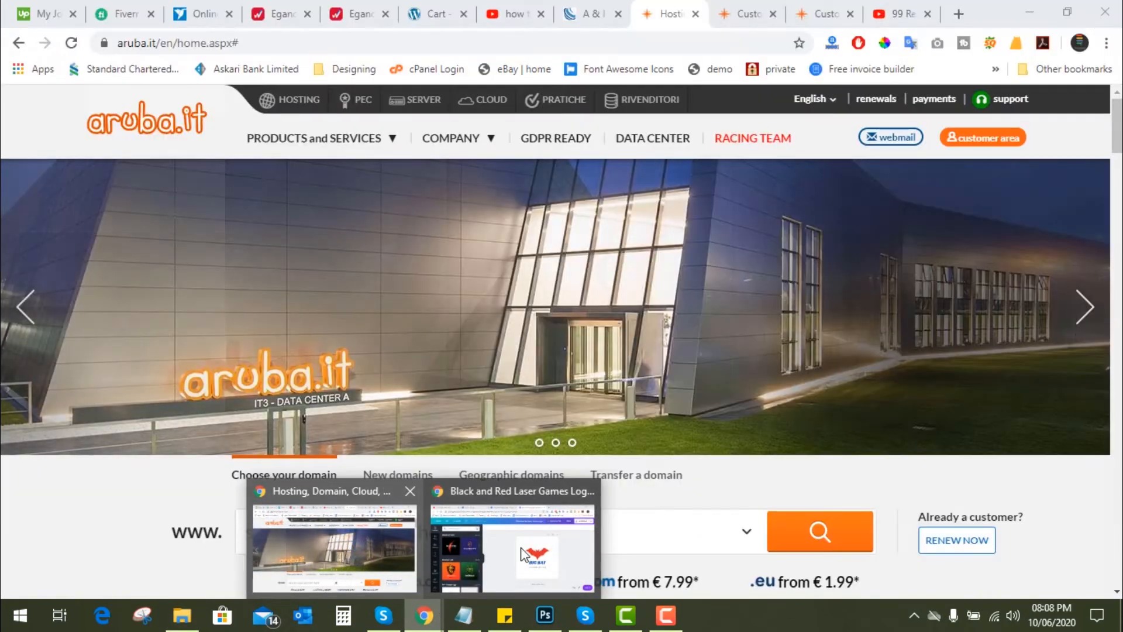
click(514, 550)
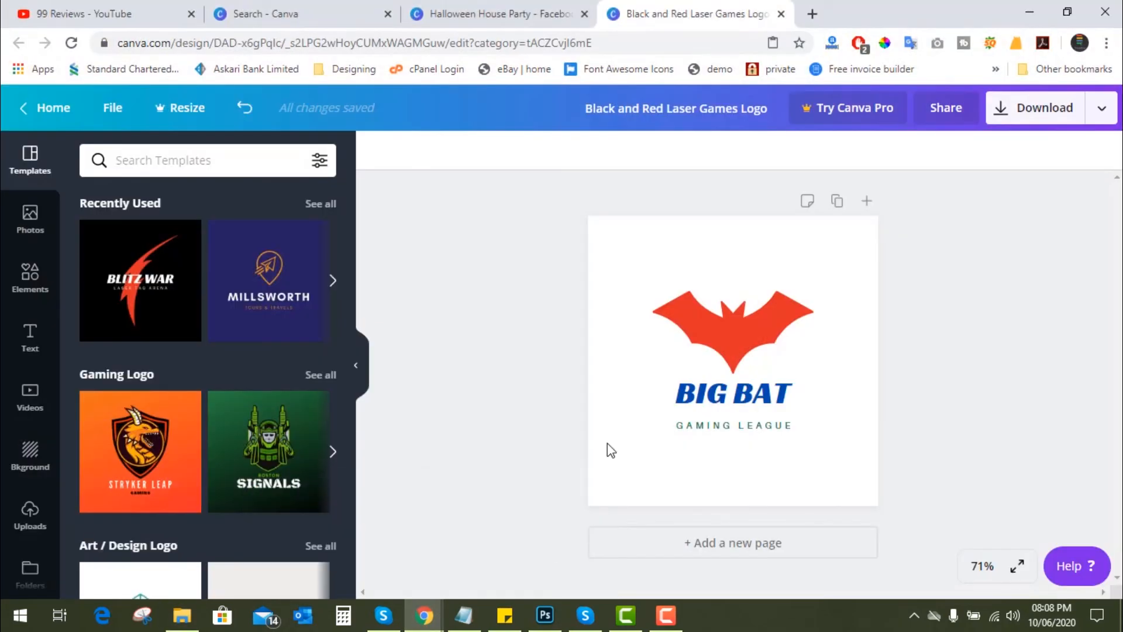
click(815, 12)
click(680, 45)
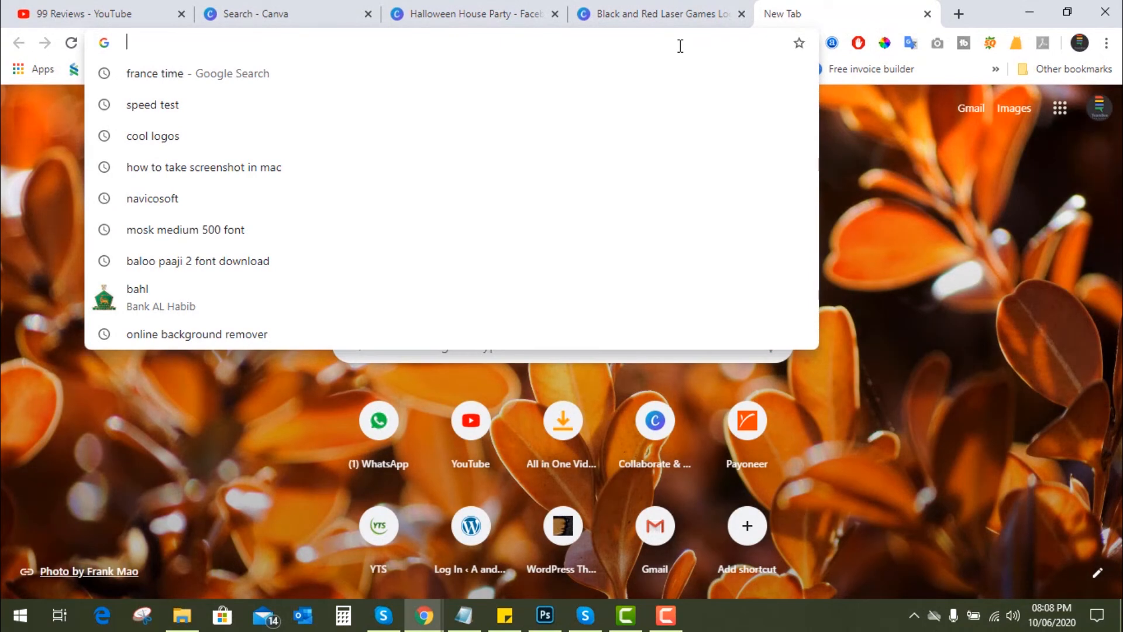
text(online background remover)
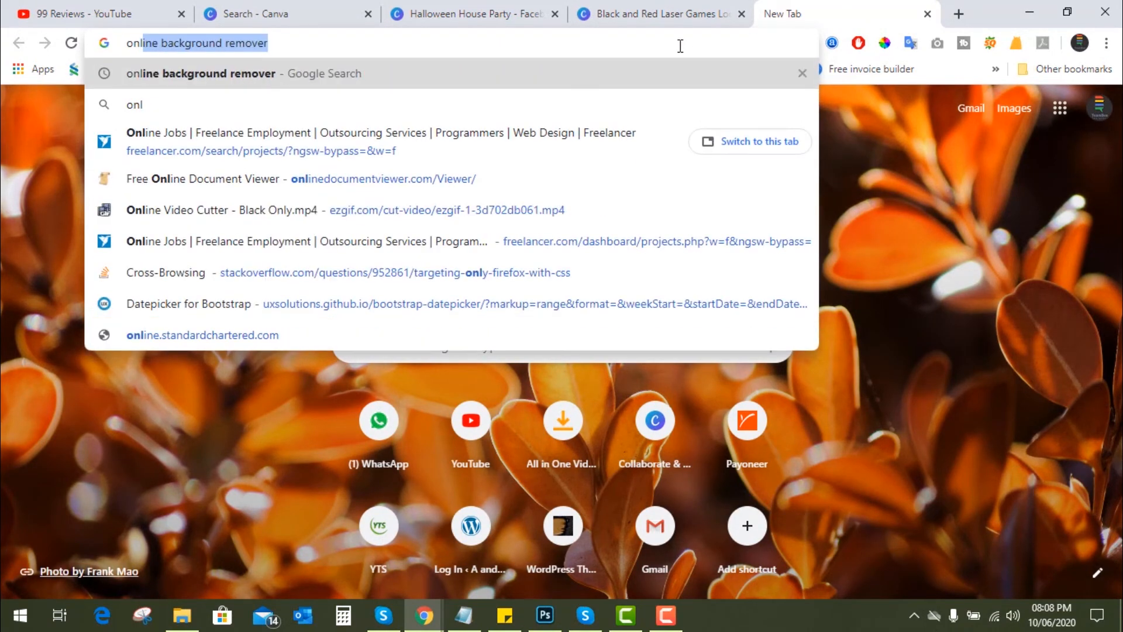
key(Return)
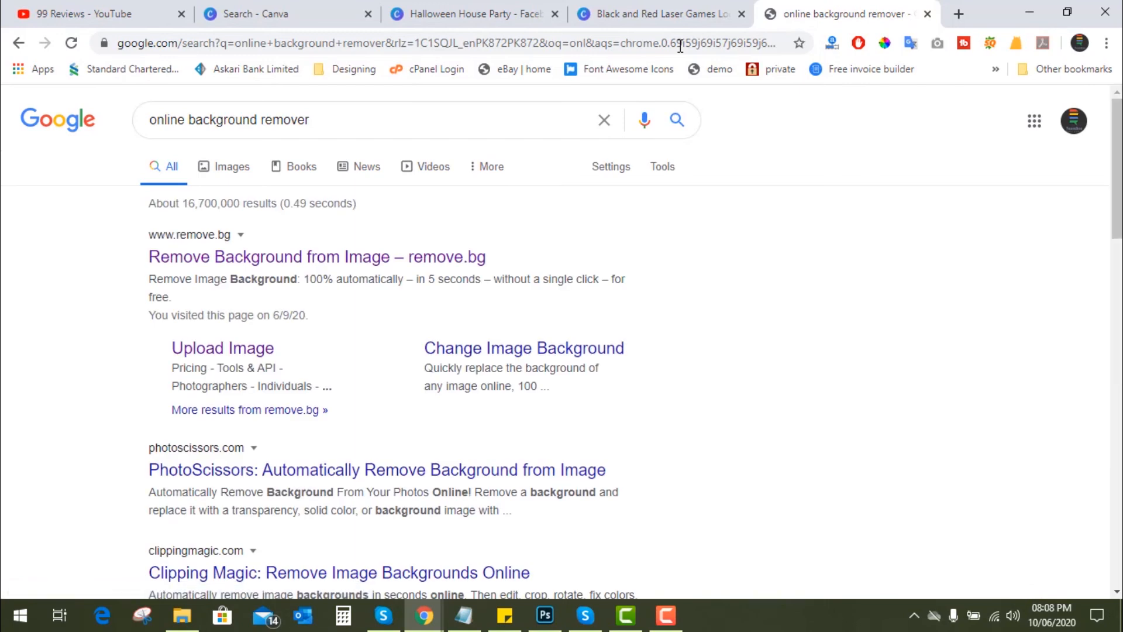
click(350, 257)
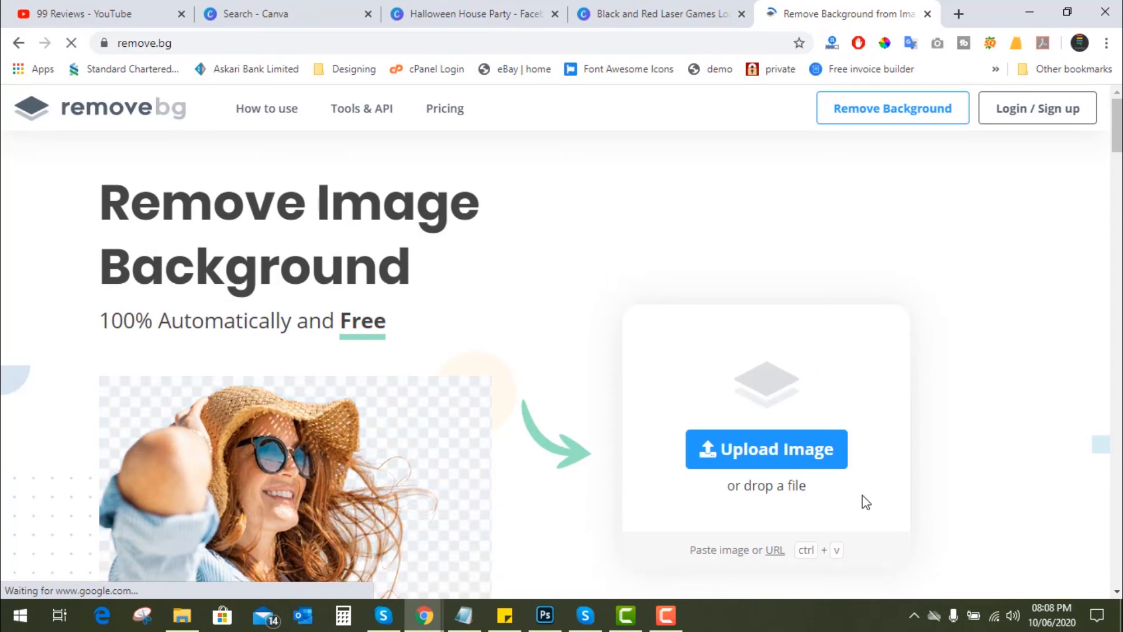
- Upload "Black and Red Laser Games Logo.png" from the Downloads folder to remove.bg for background removal
click(765, 460)
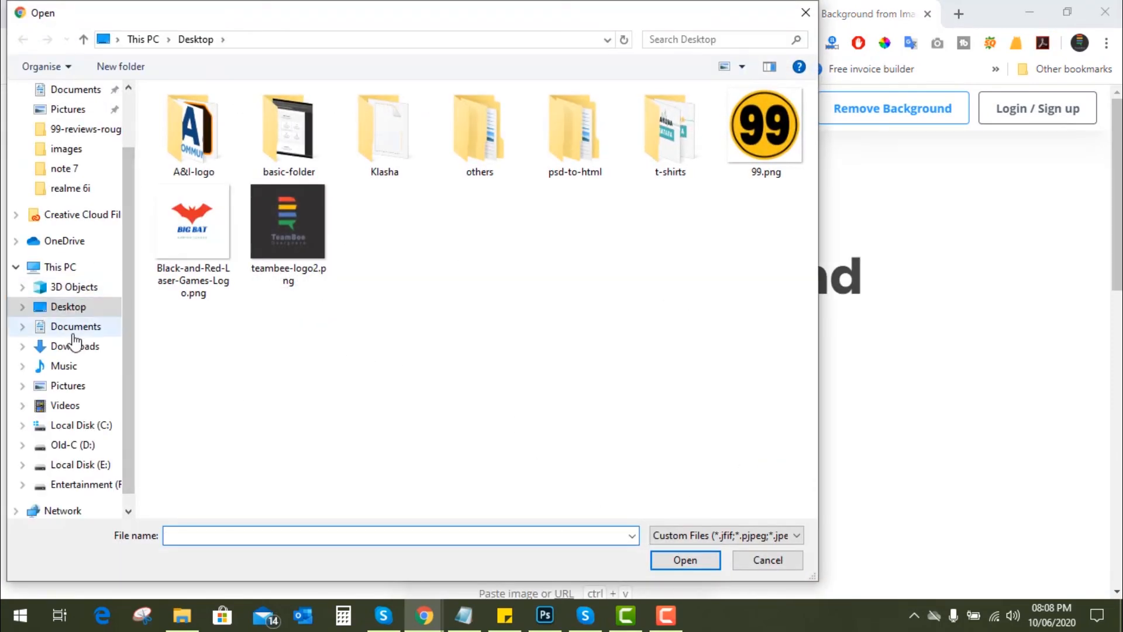
scroll(73, 179, up, 2)
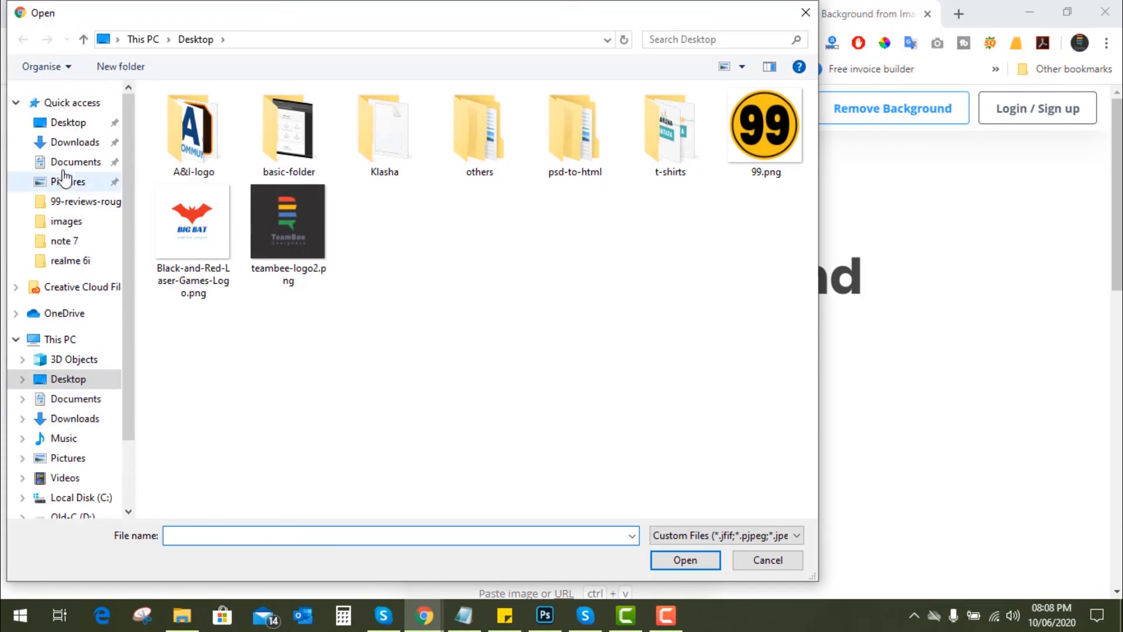
click(66, 143)
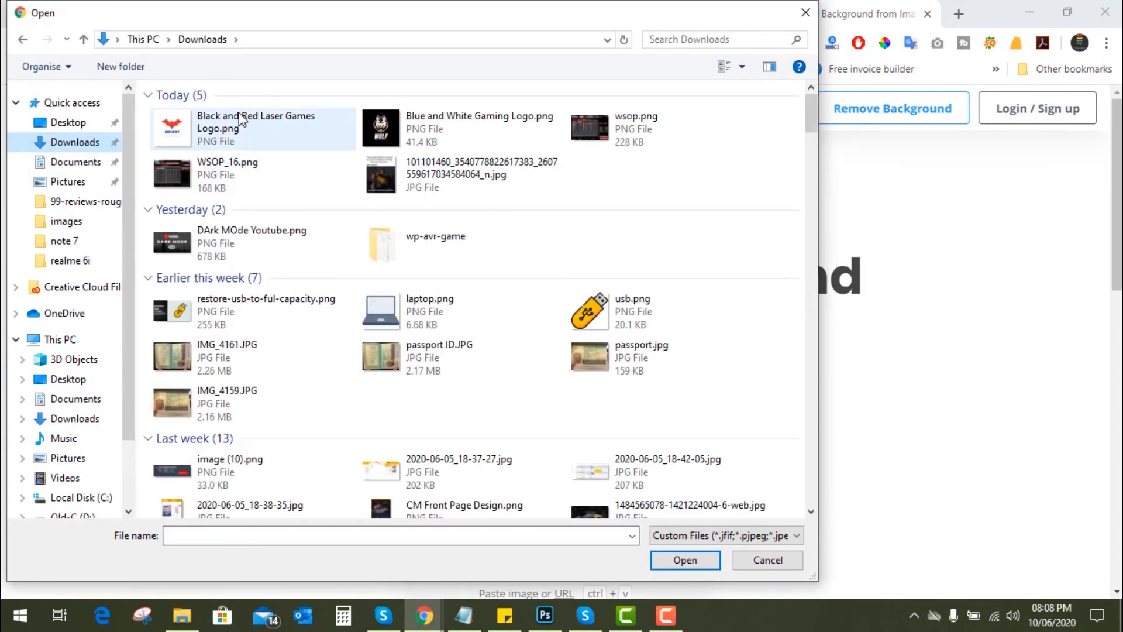
click(241, 118)
click(701, 566)
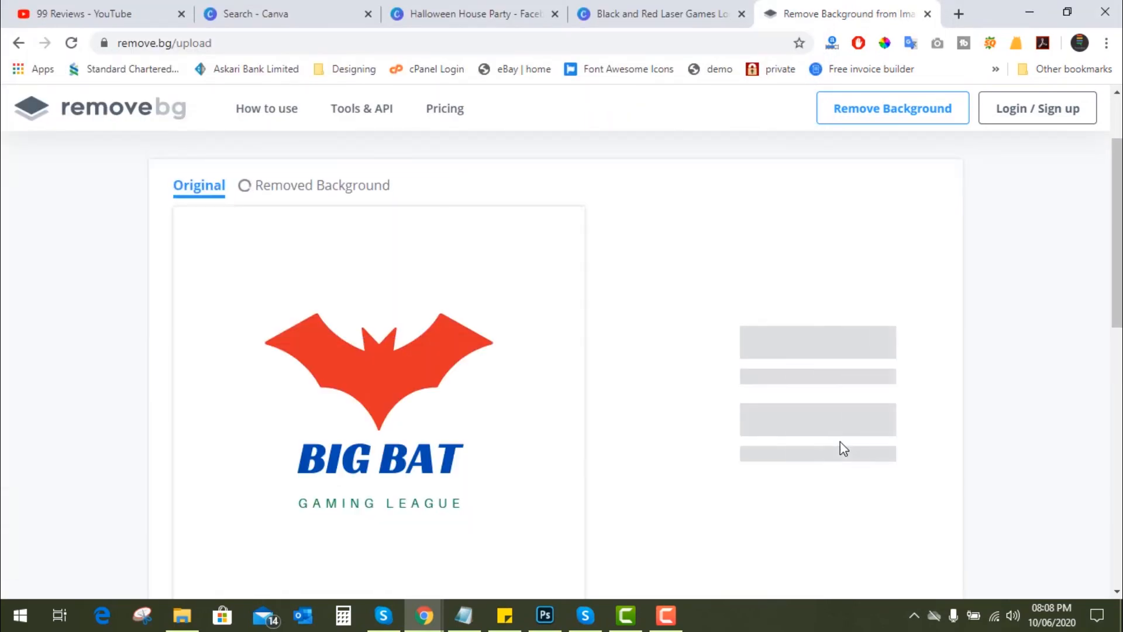
- Download the 500 × 500 preview image of the logo with its background removed and view the downloaded file
scroll(425, 359, down, 3)
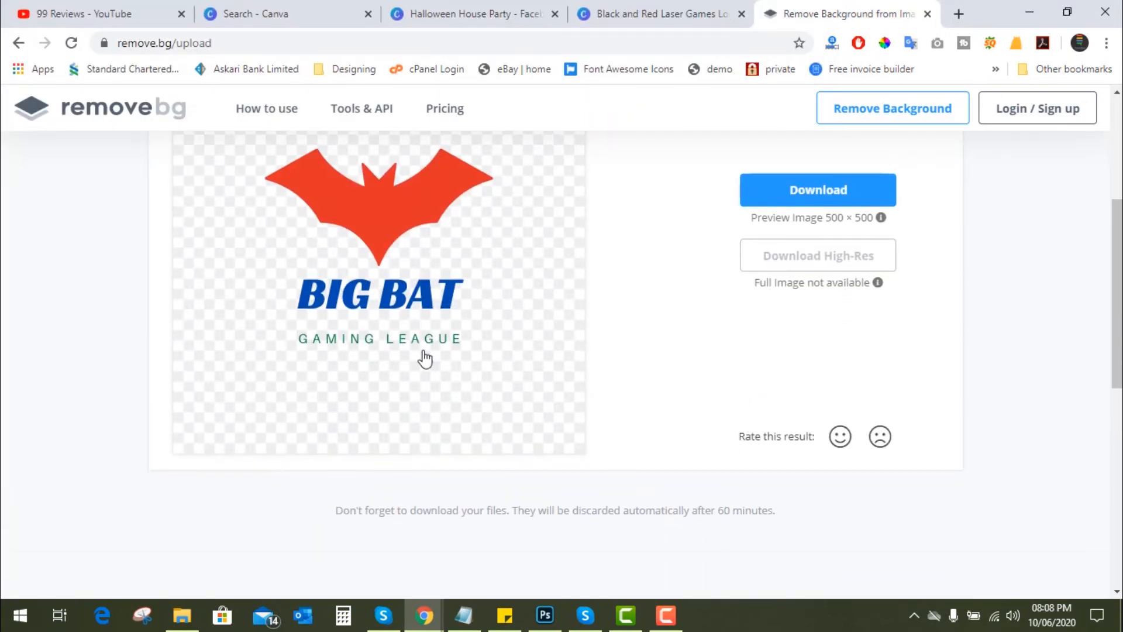
scroll(451, 336, up, 3)
click(835, 355)
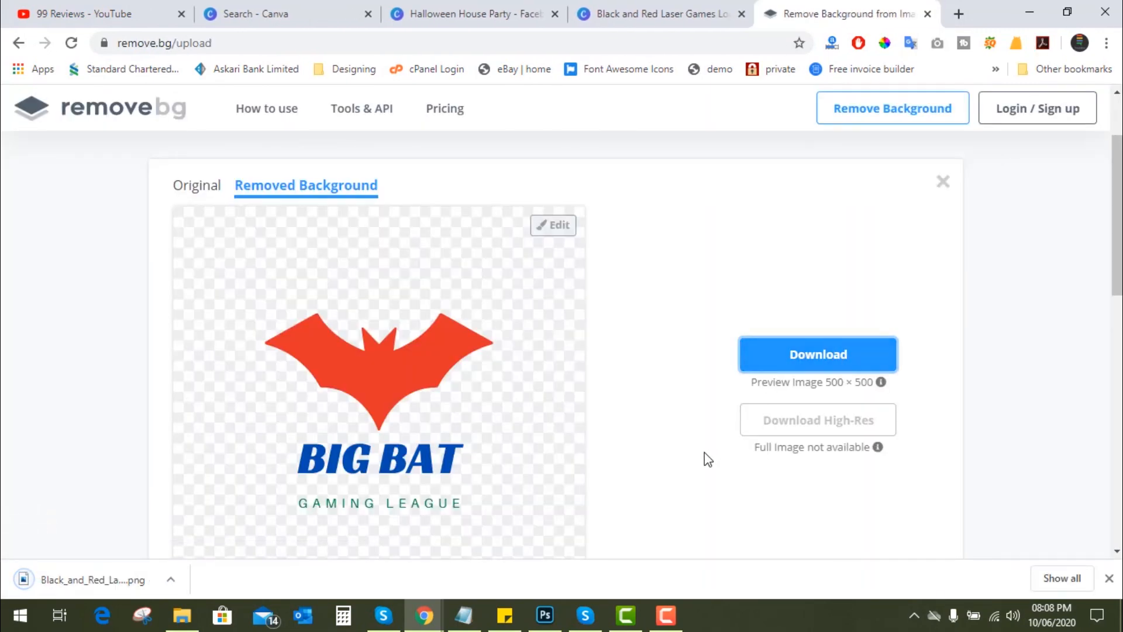
scroll(705, 453, down, 3)
click(105, 578)
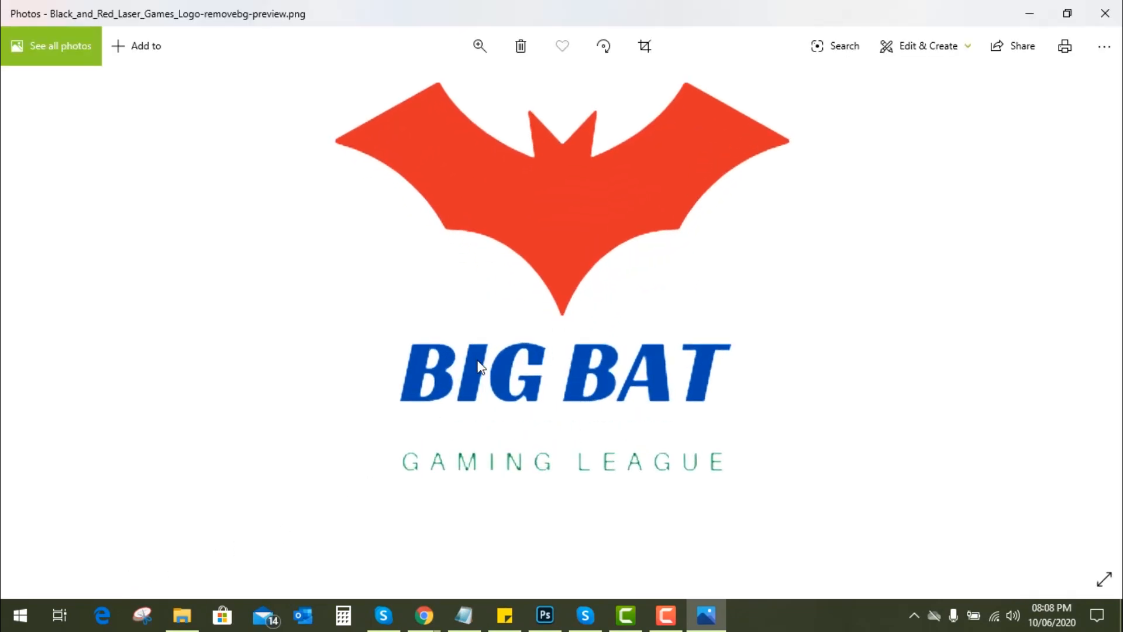
click(1118, 16)
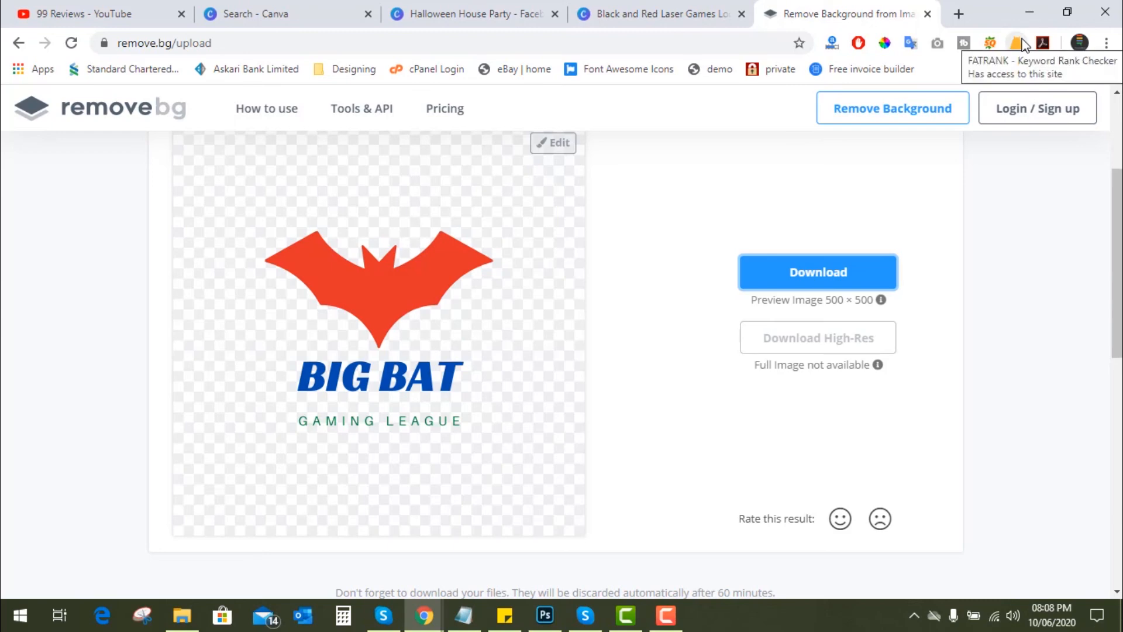
scroll(833, 350, up, 3)
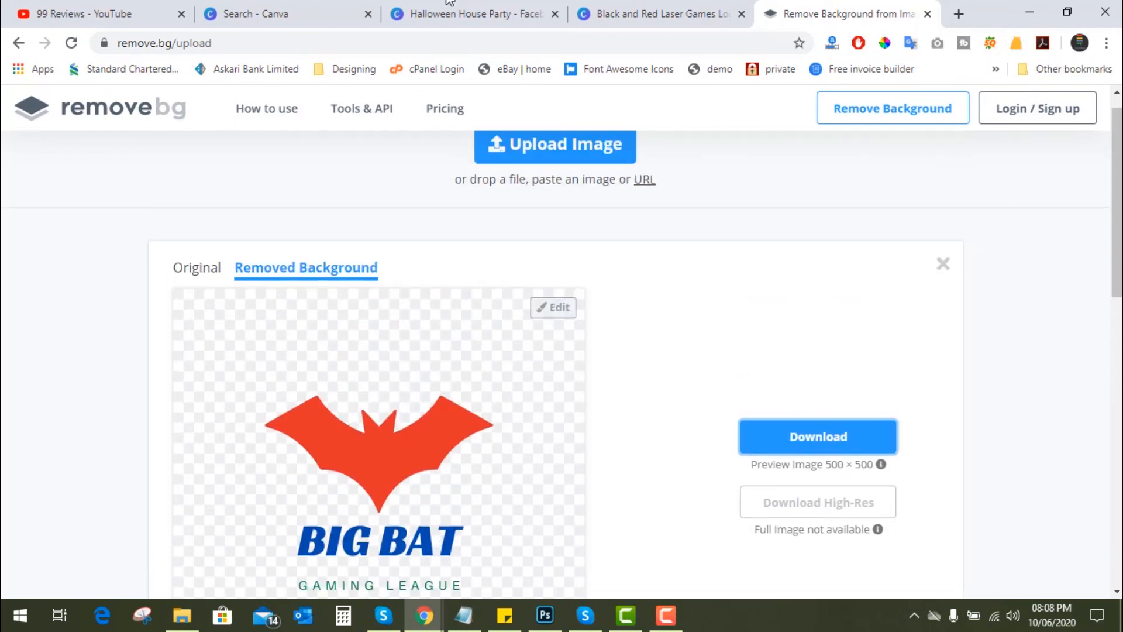
click(217, 10)
click(410, 10)
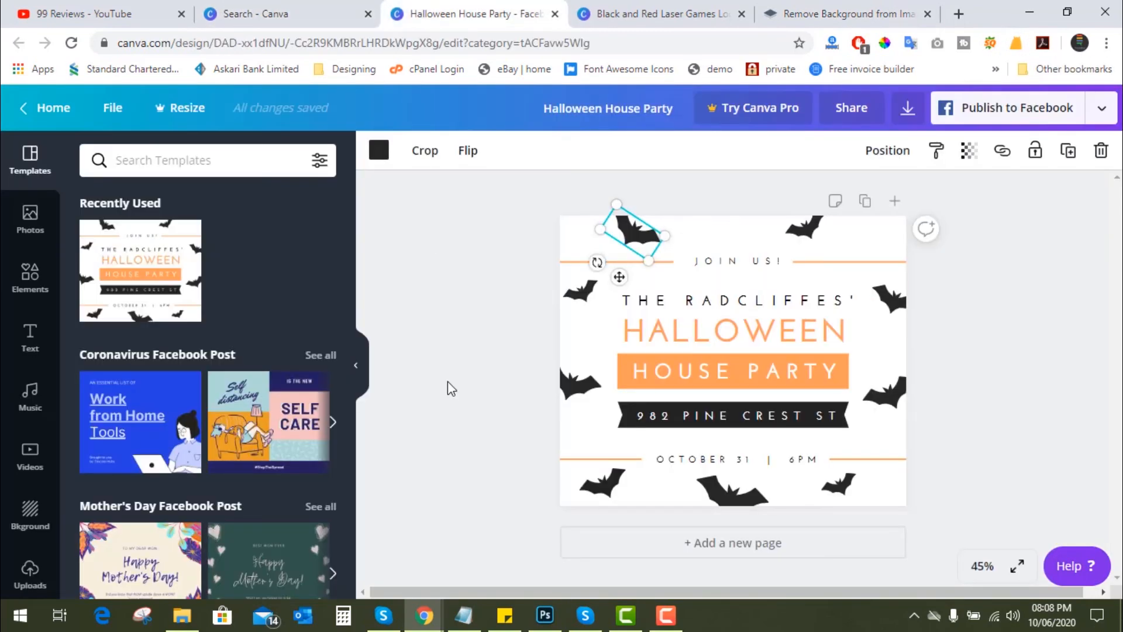
click(596, 10)
click(117, 13)
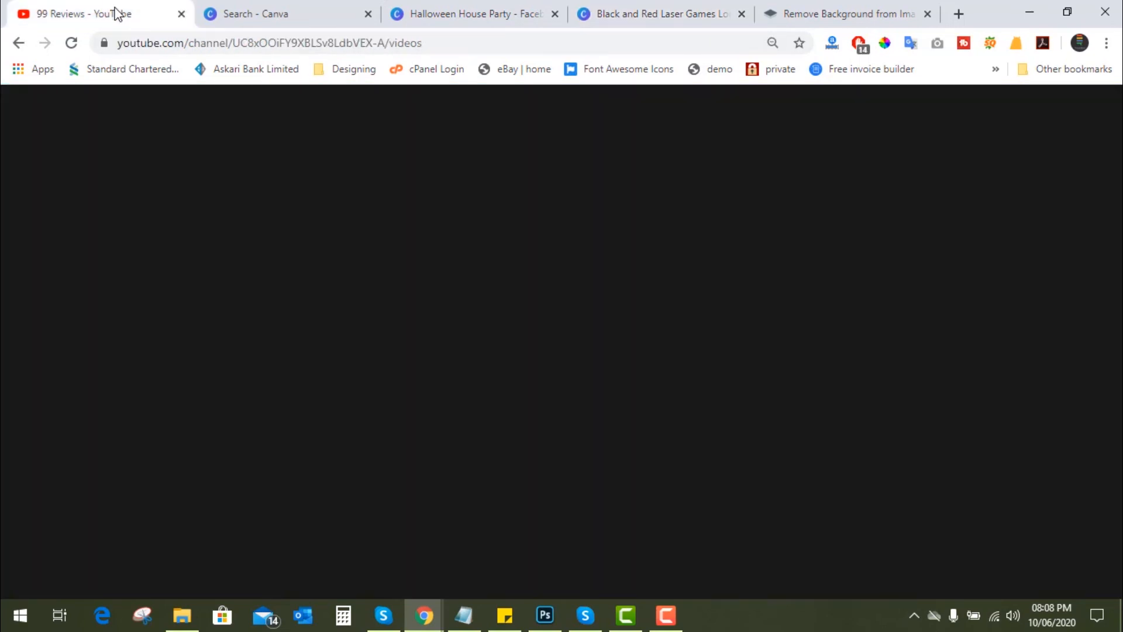
click(658, 9)
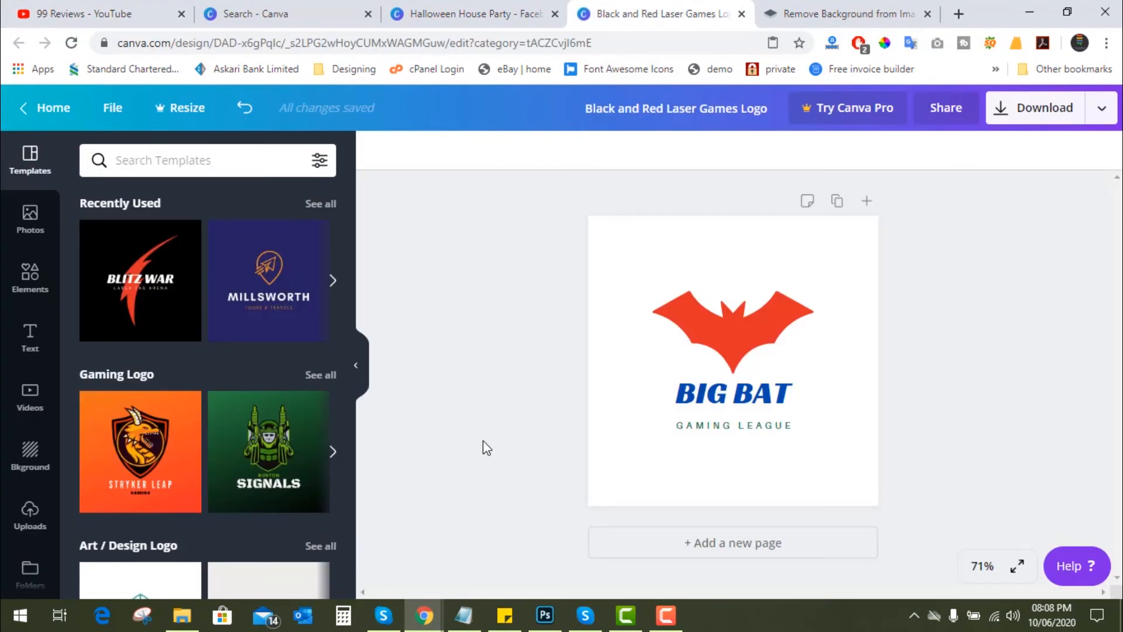